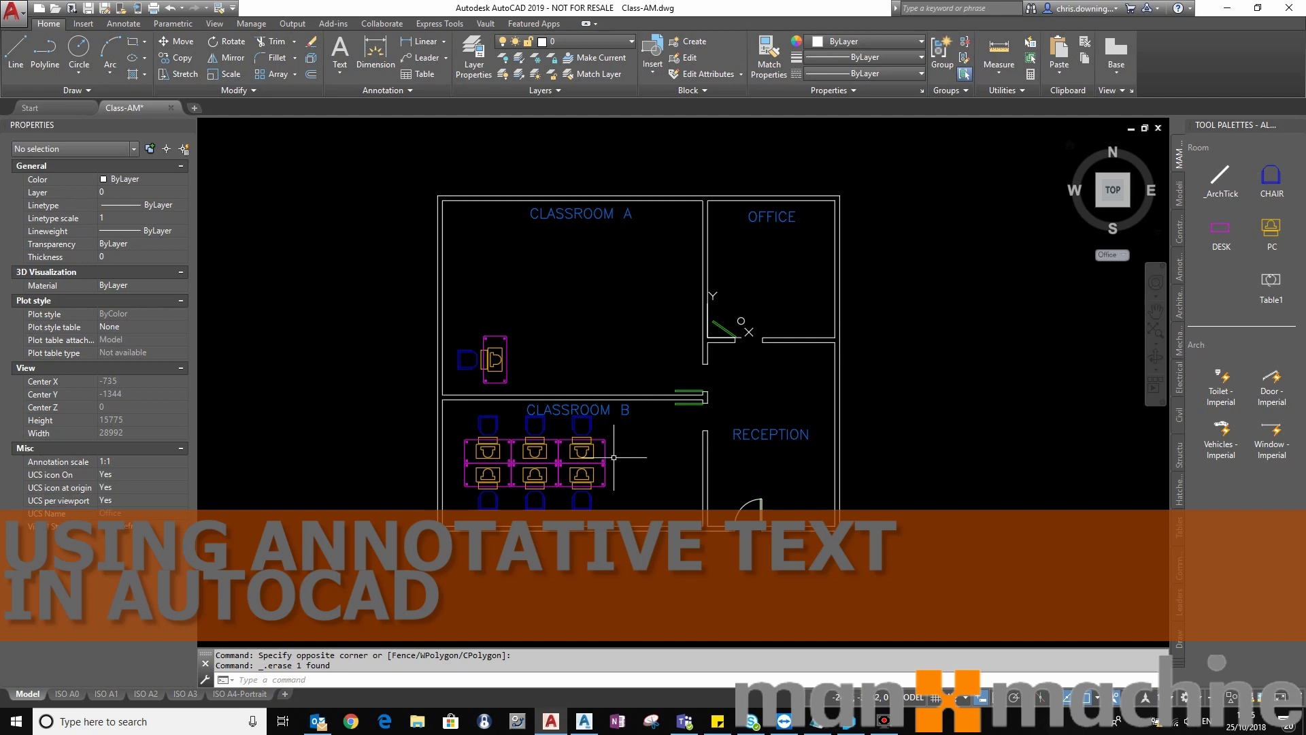
- Open the ISO A0 layout and set its viewport scale from 1:20 to 1:40
left_click(68, 693)
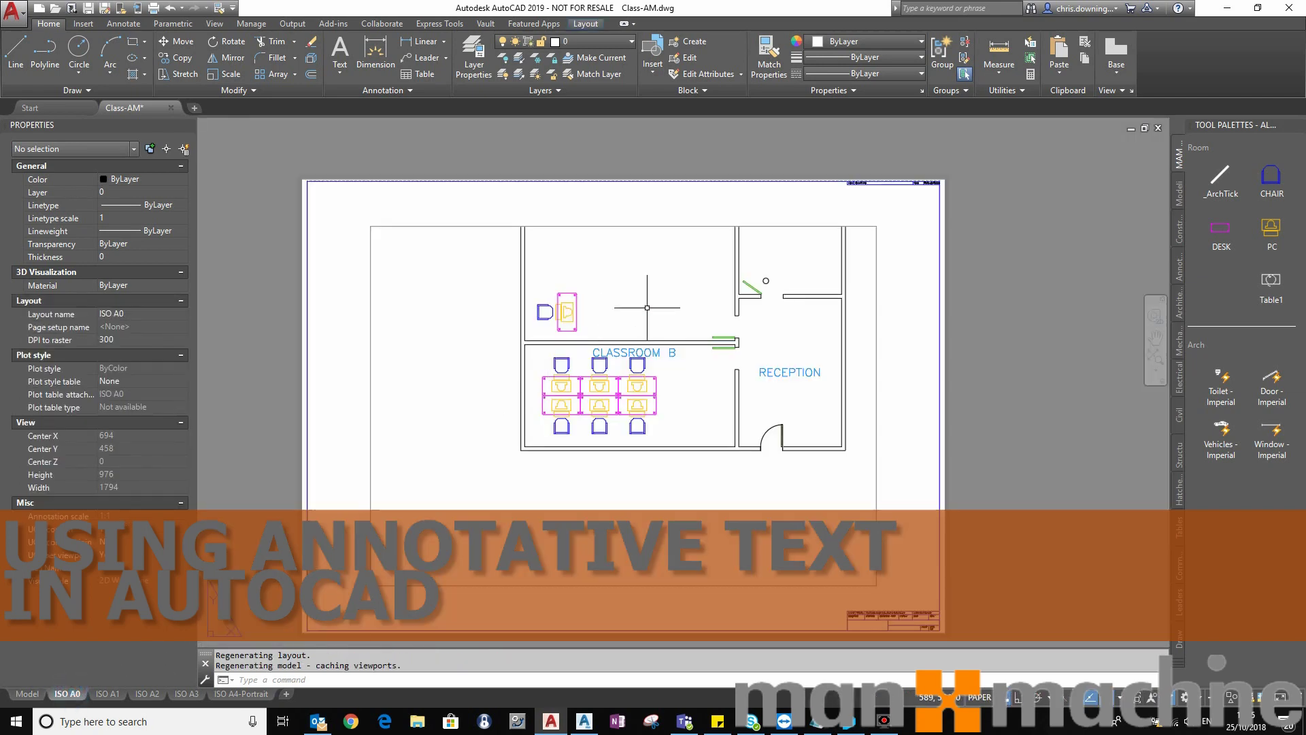
double_click(501, 374)
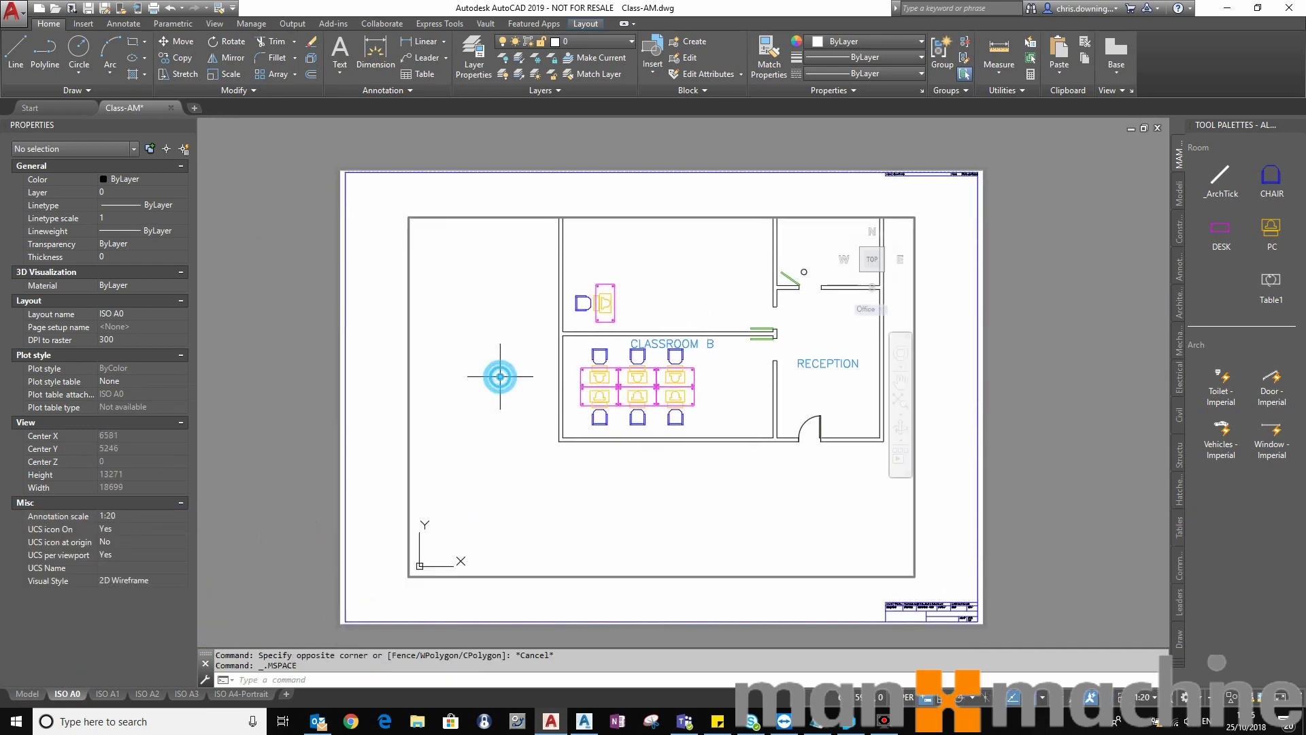
mouse_move(699, 344)
middle_mouse_down()
mouse_move(723, 390)
mouse_move(704, 430)
middle_mouse_up()
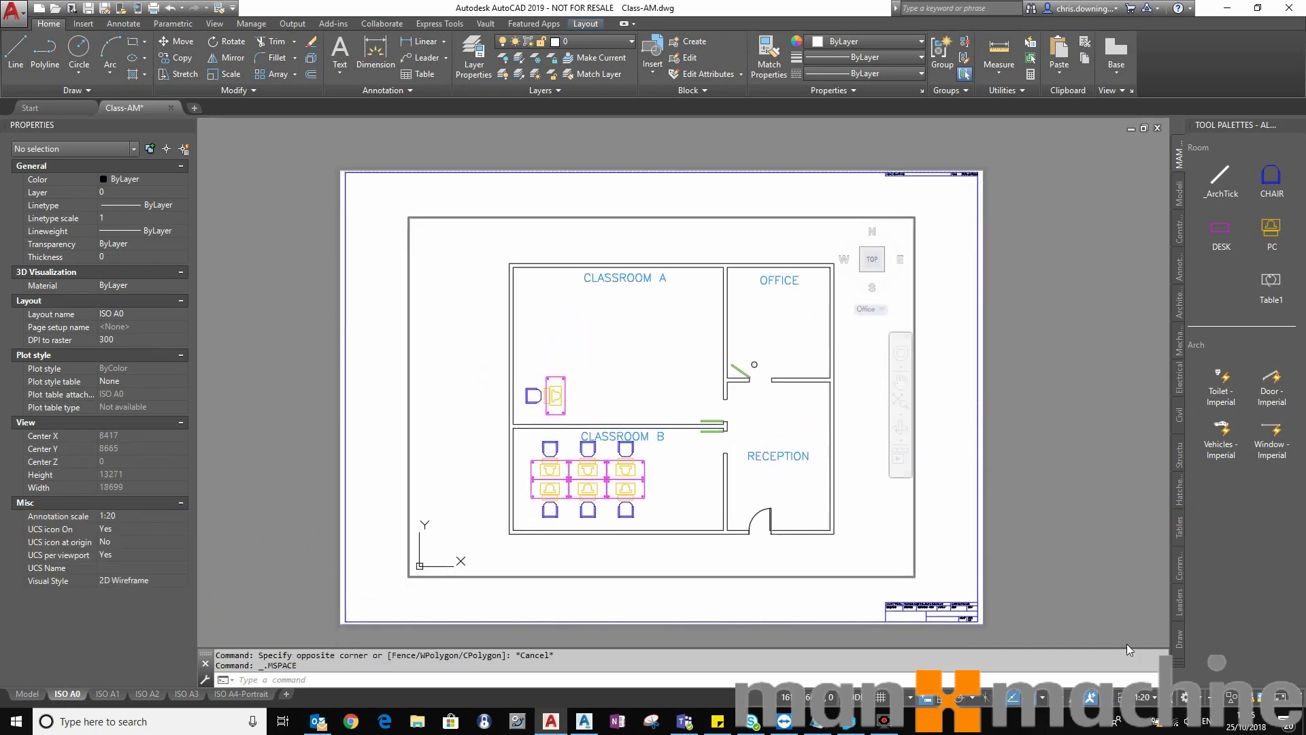
left_click(1150, 696)
left_click(1150, 444)
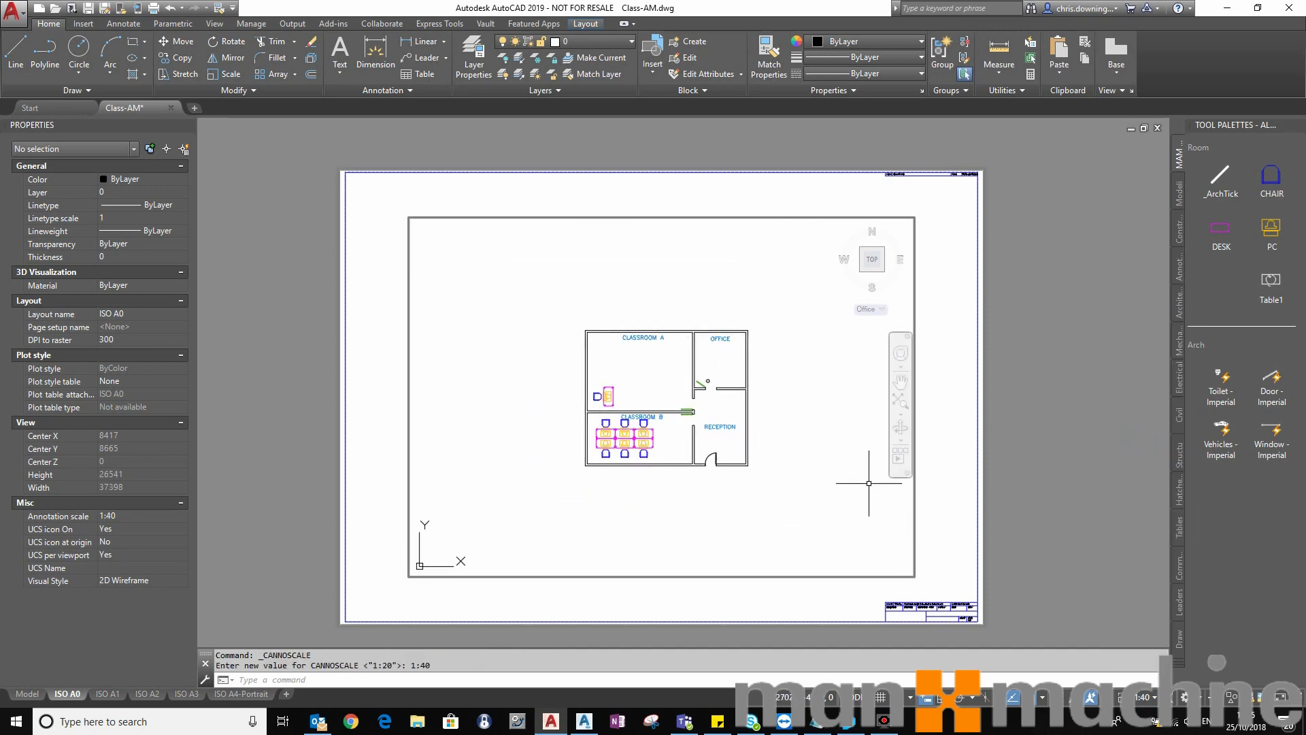
left_click(643, 338)
- Select all labels matching CLASSROOM A and change the A0 viewport scale to 1:16
right_click(636, 298)
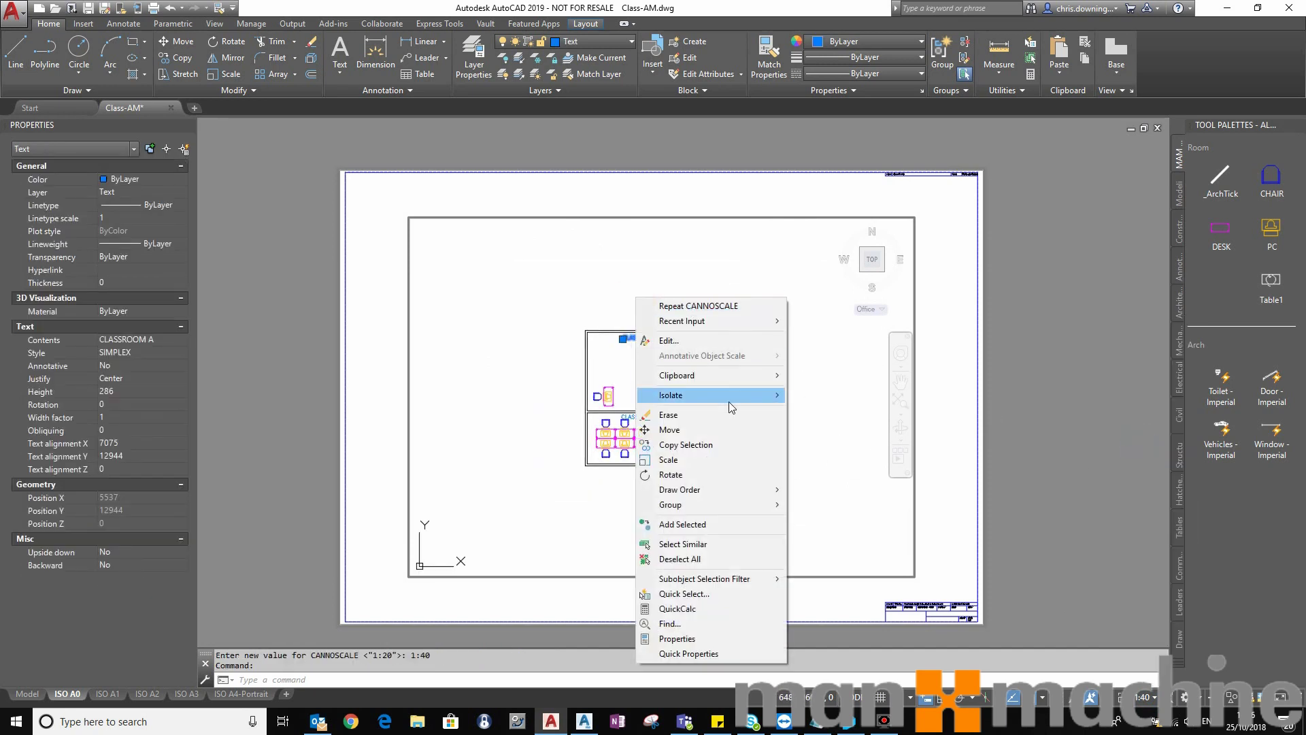
left_click(715, 544)
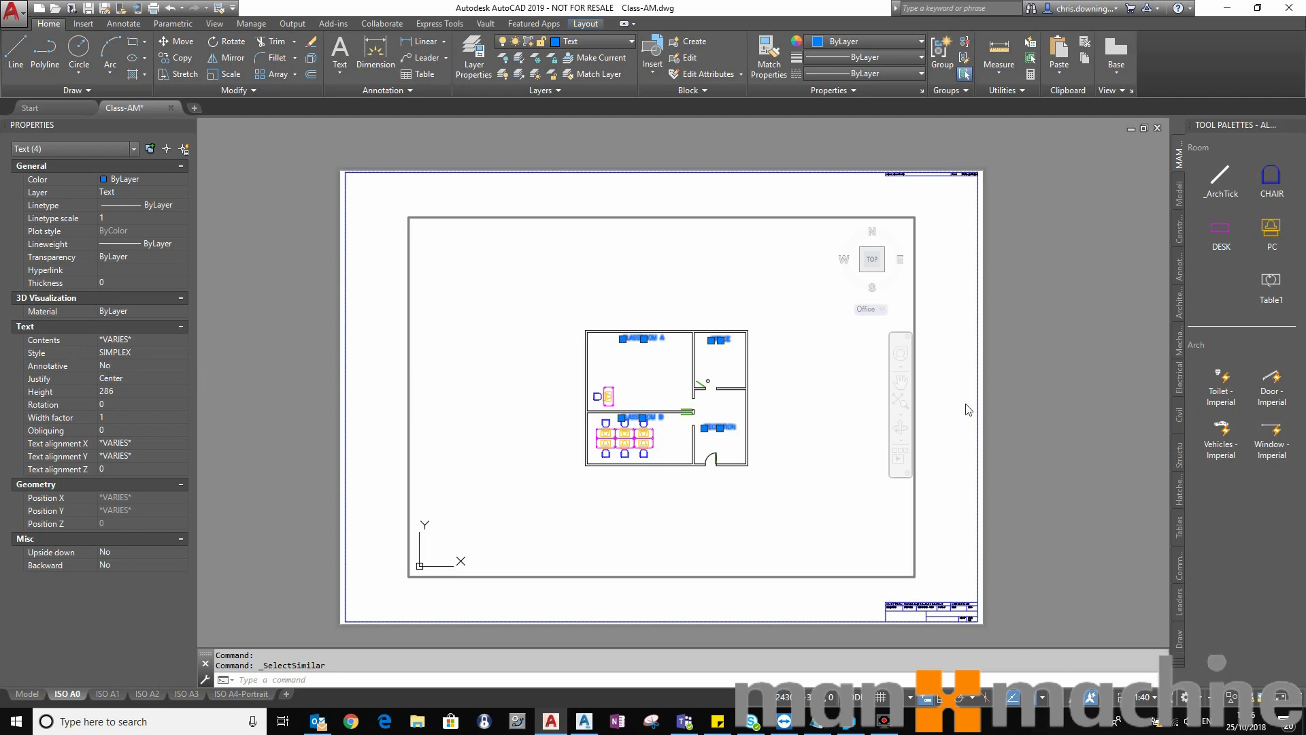
left_click(1143, 697)
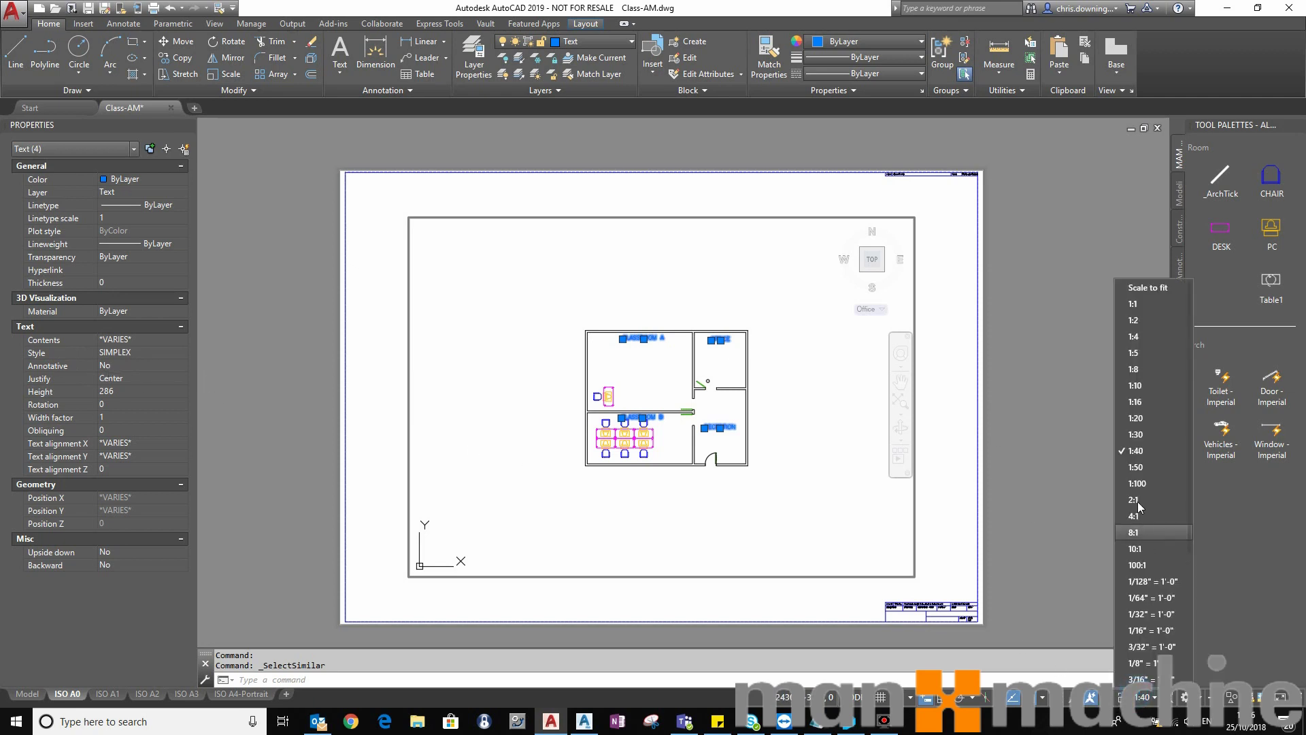
left_click(1135, 413)
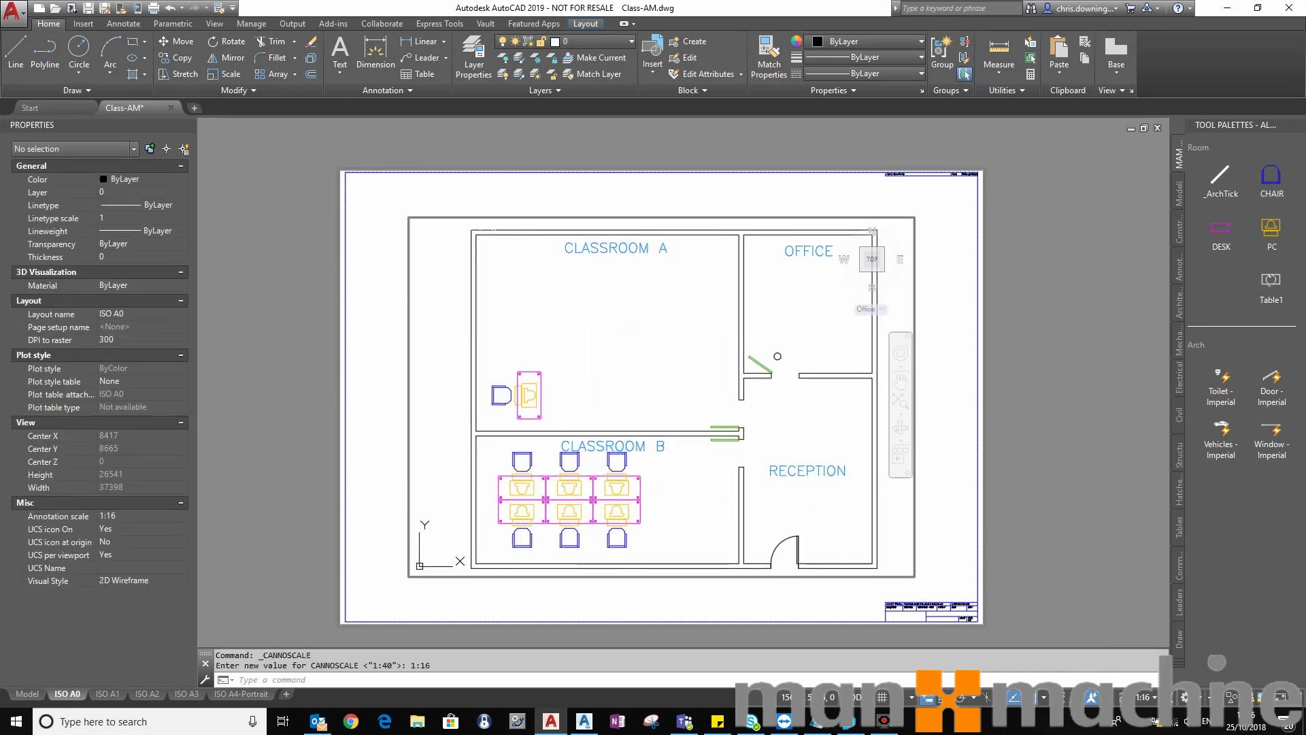
double_click(955, 423)
- Move the A0 viewport up and to the left with the M command
left_click(792, 218)
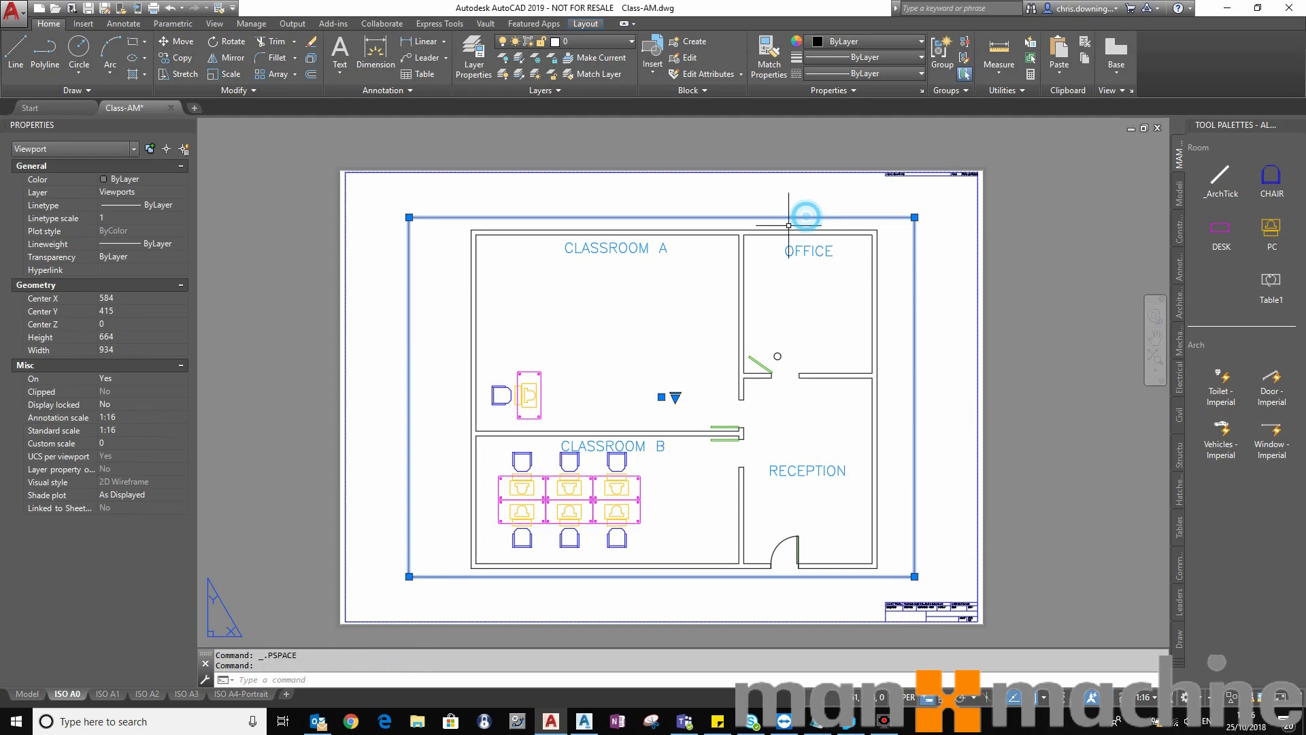
type("M")
key("Return")
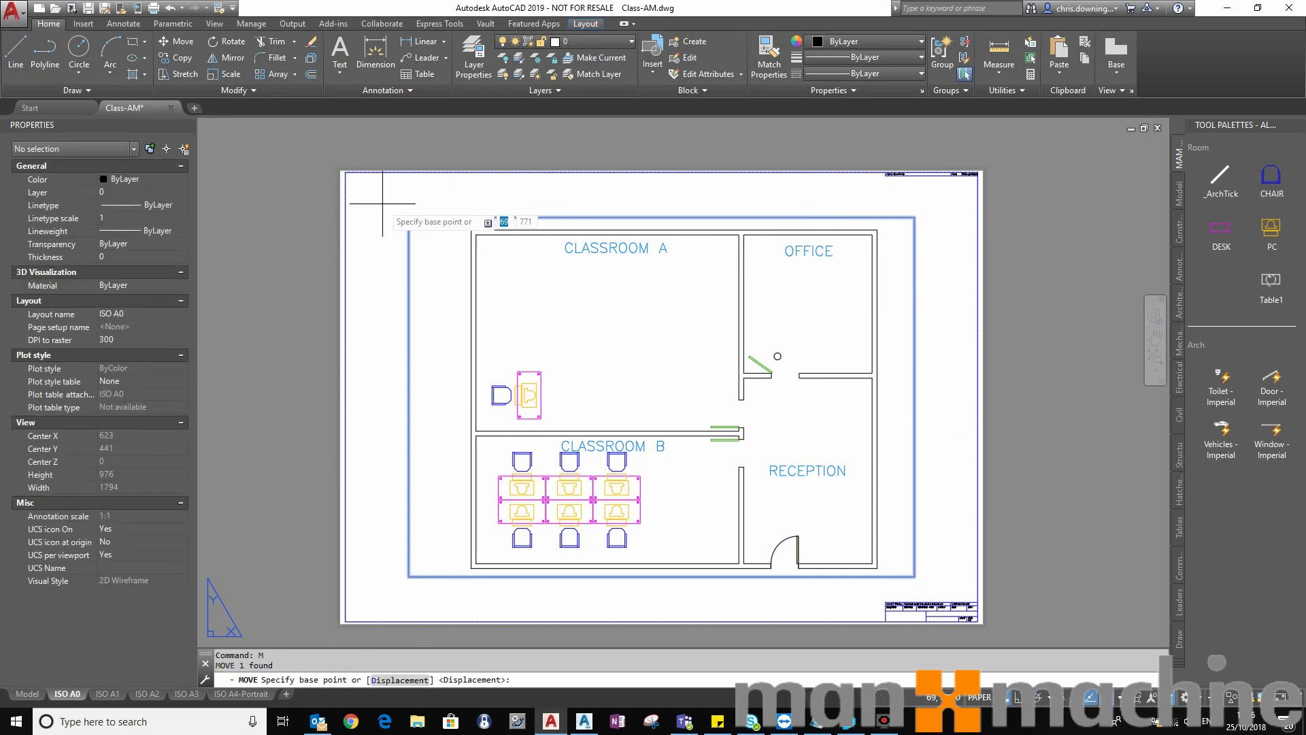
left_click(408, 217)
left_click(347, 173)
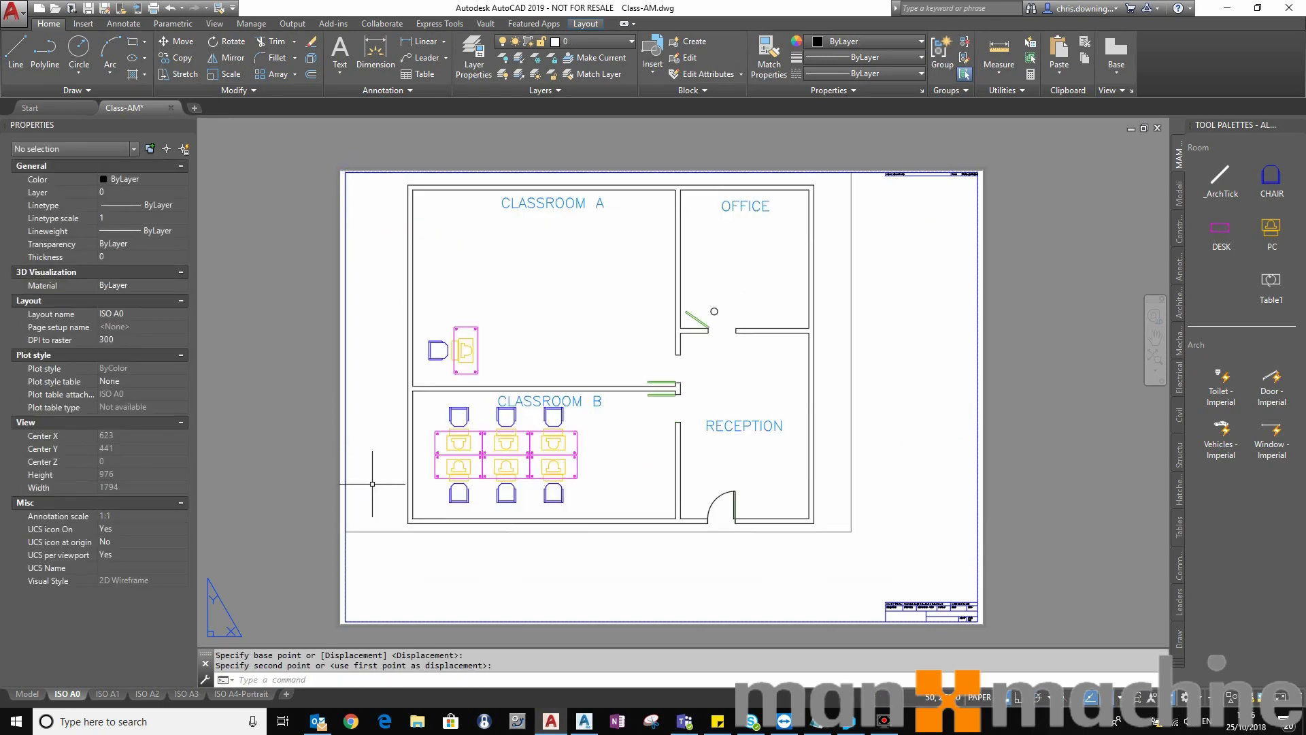
- Raise the viewport's bottom edge to the sheet border's midpoint
left_click(369, 509)
left_click(350, 541)
left_click(346, 531)
right_click(342, 439, "shift")
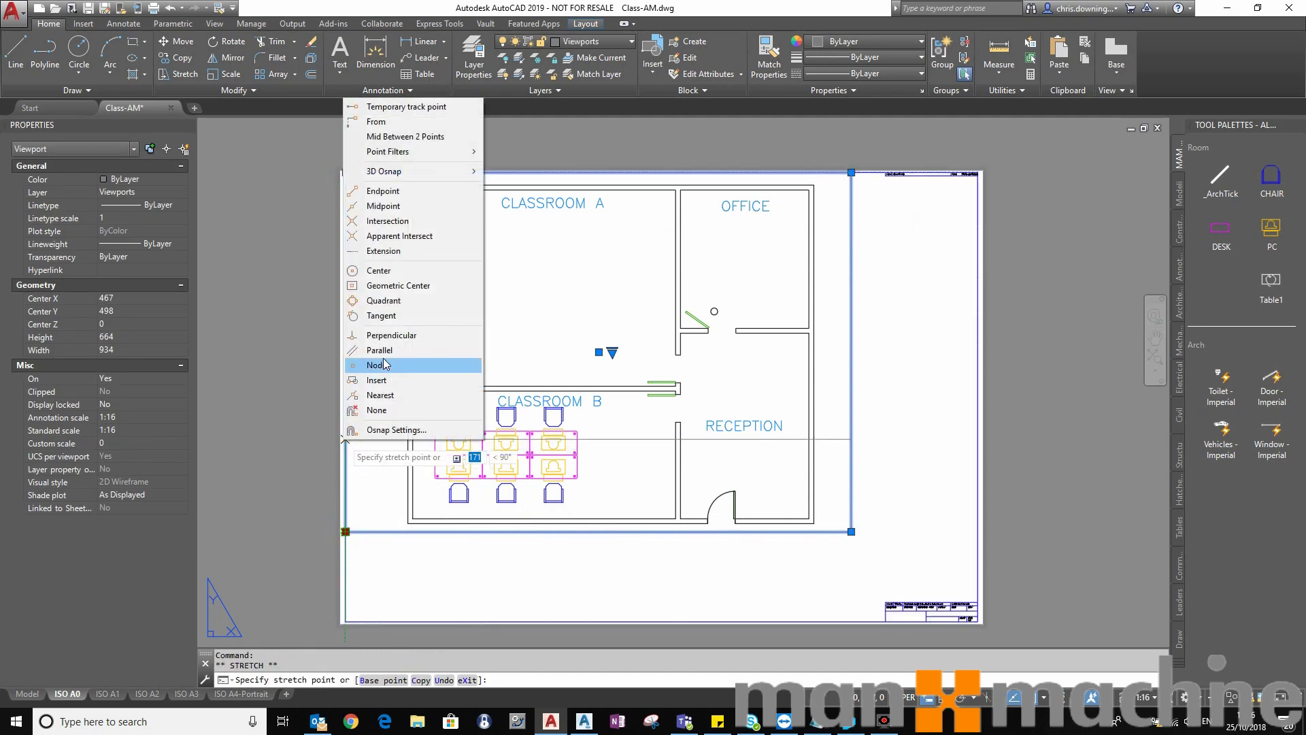
left_click(382, 205)
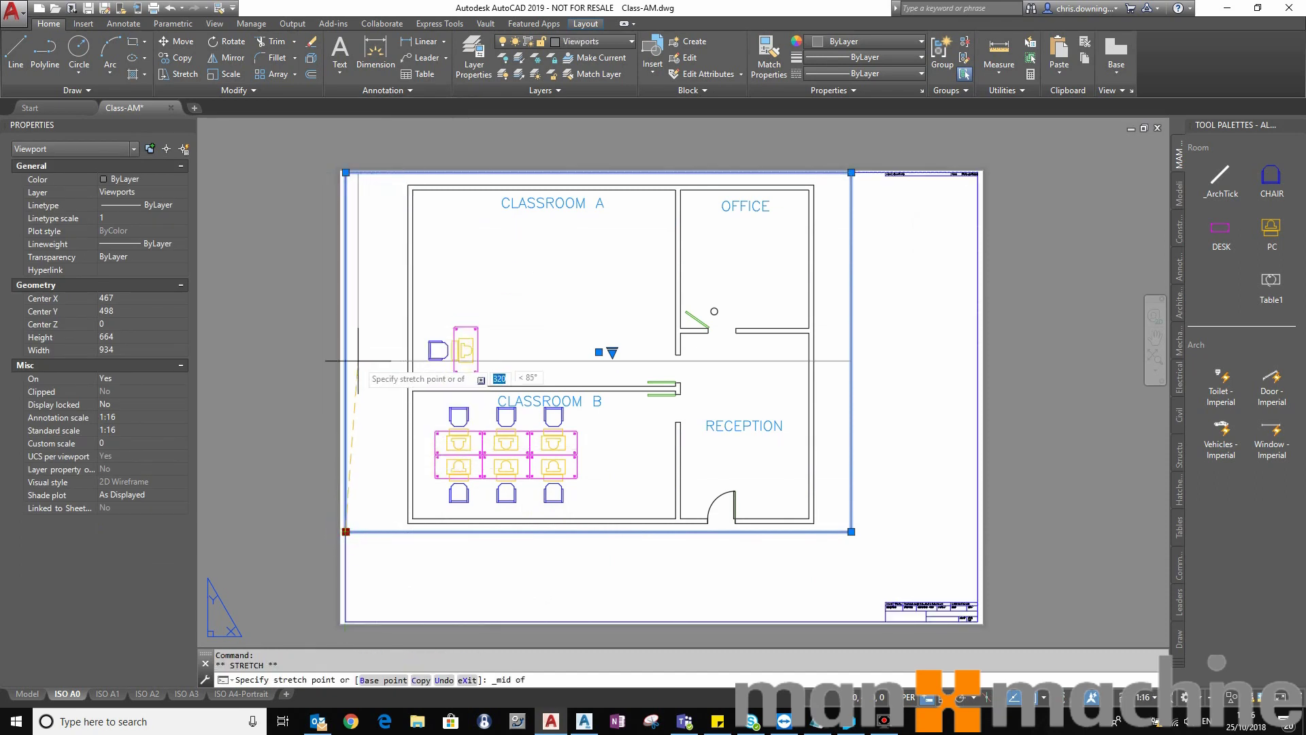
left_click(346, 397)
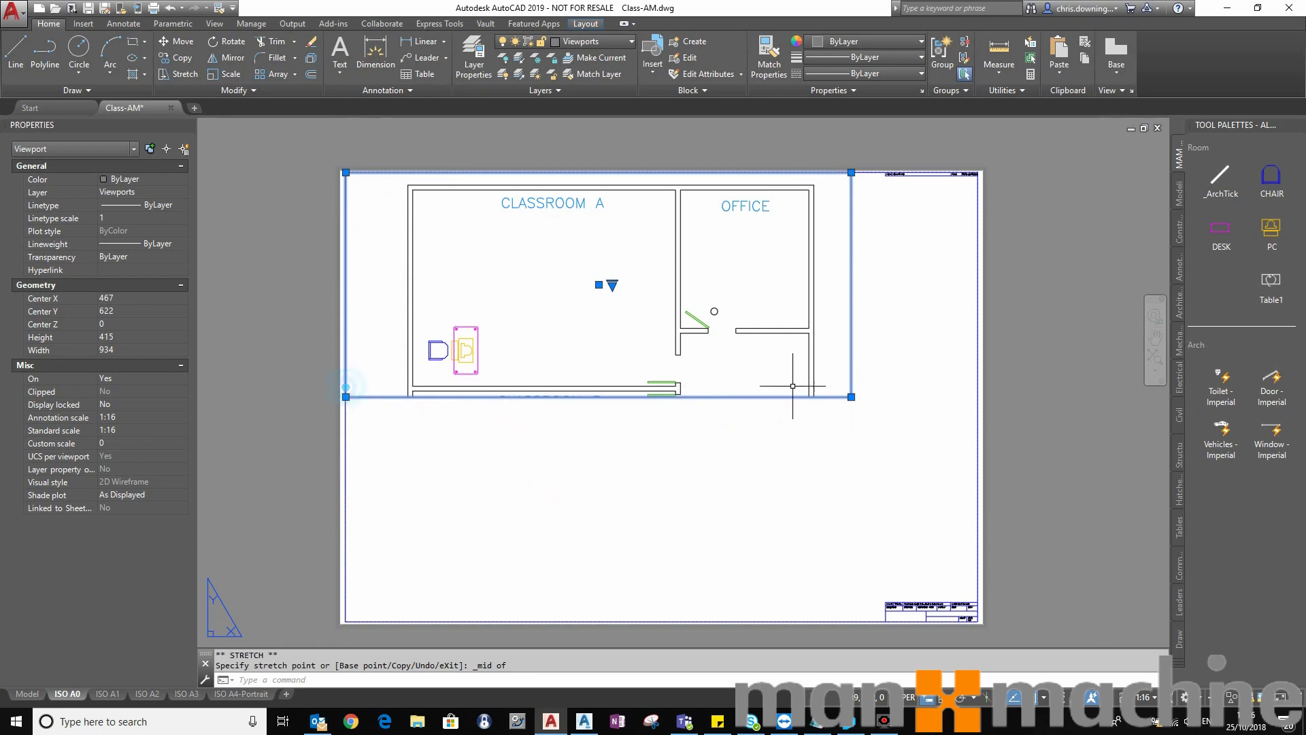
- Stretch the viewport's right edge to the sheet border's right-side midpoint
left_click(851, 396)
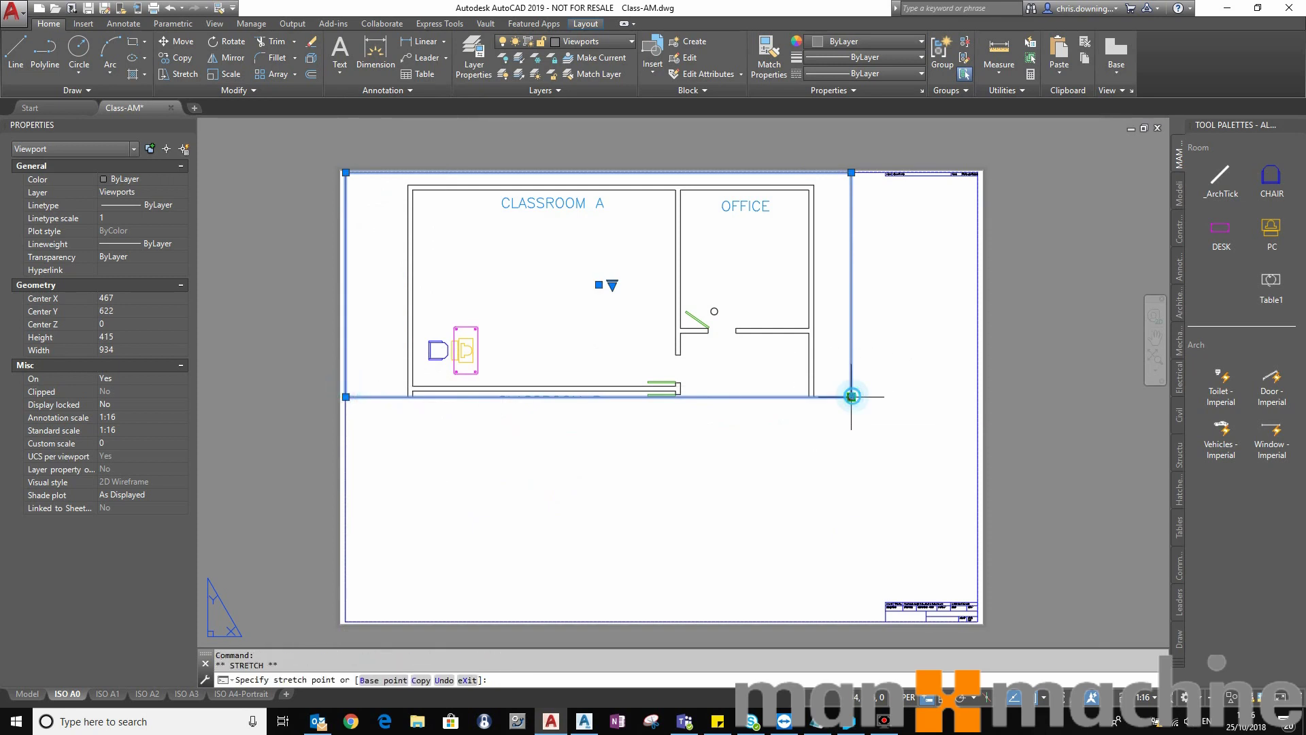
right_click(972, 397, "shift")
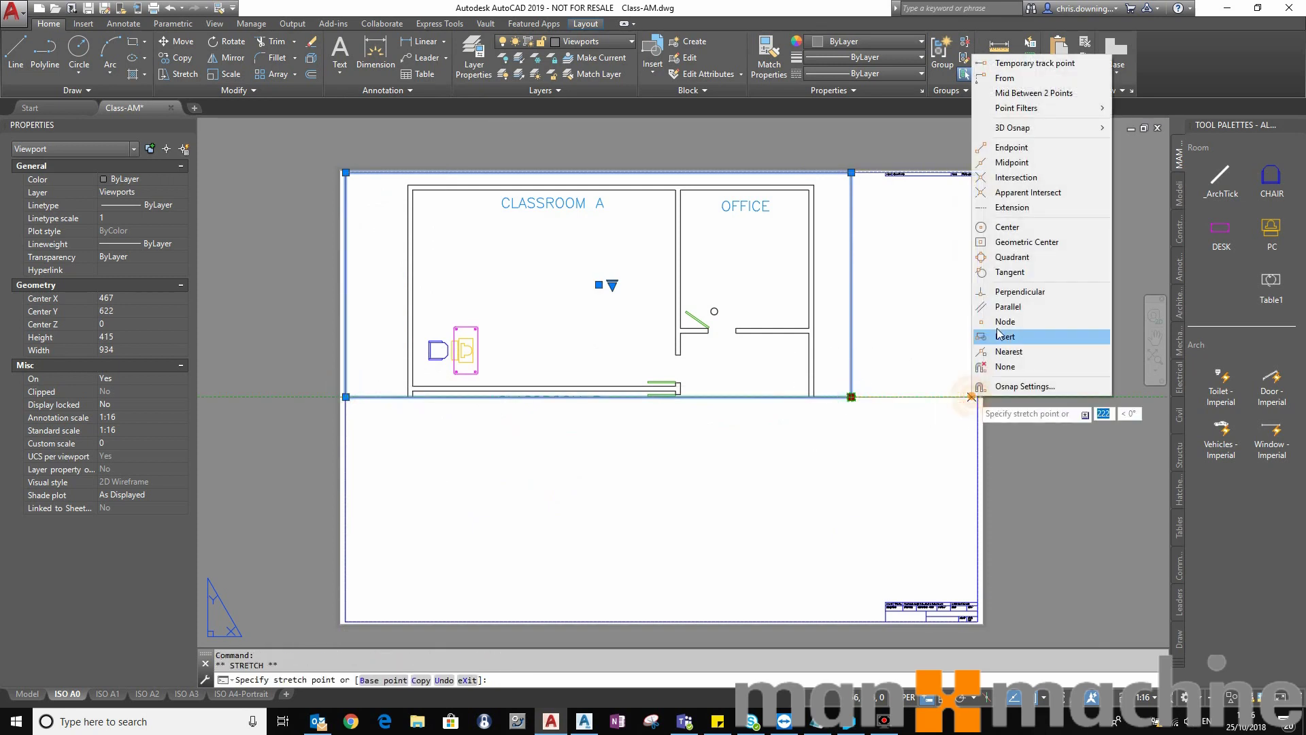
left_click(1026, 162)
left_click(981, 393)
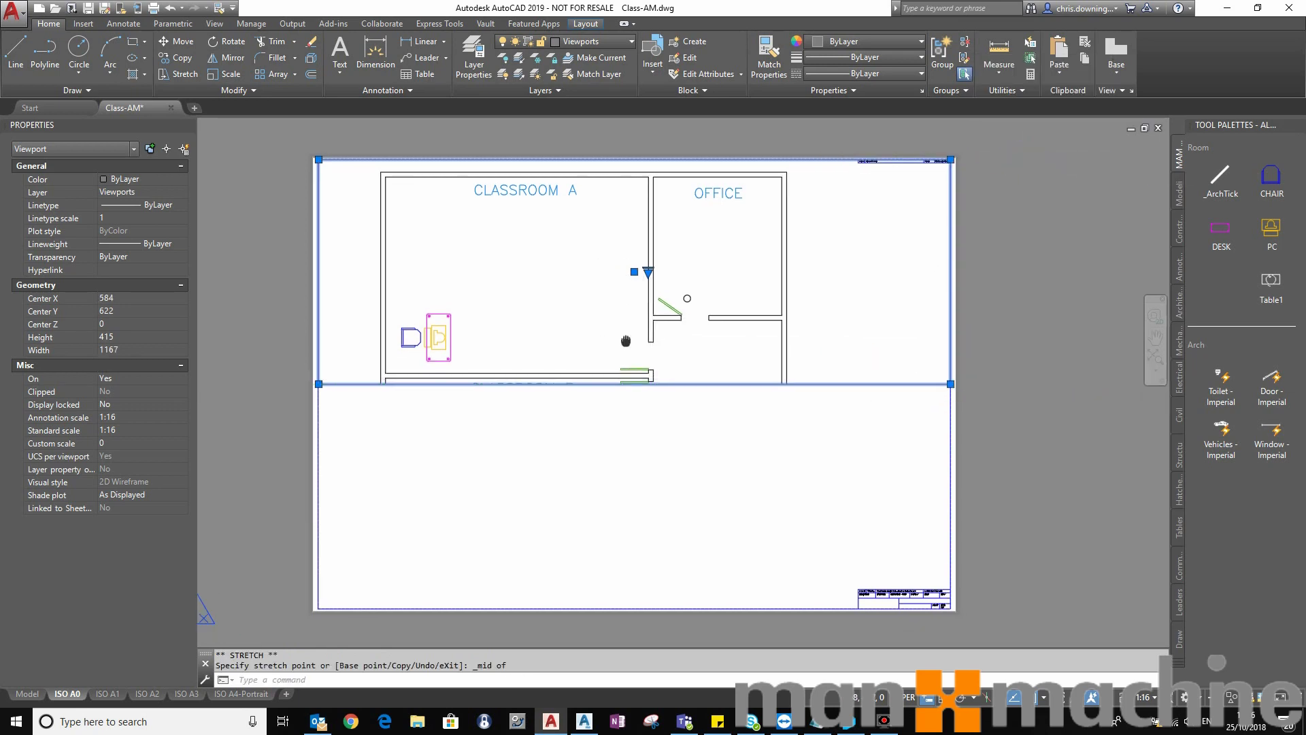
middle_click_drag(623, 304, 597, 291)
left_click(178, 692)
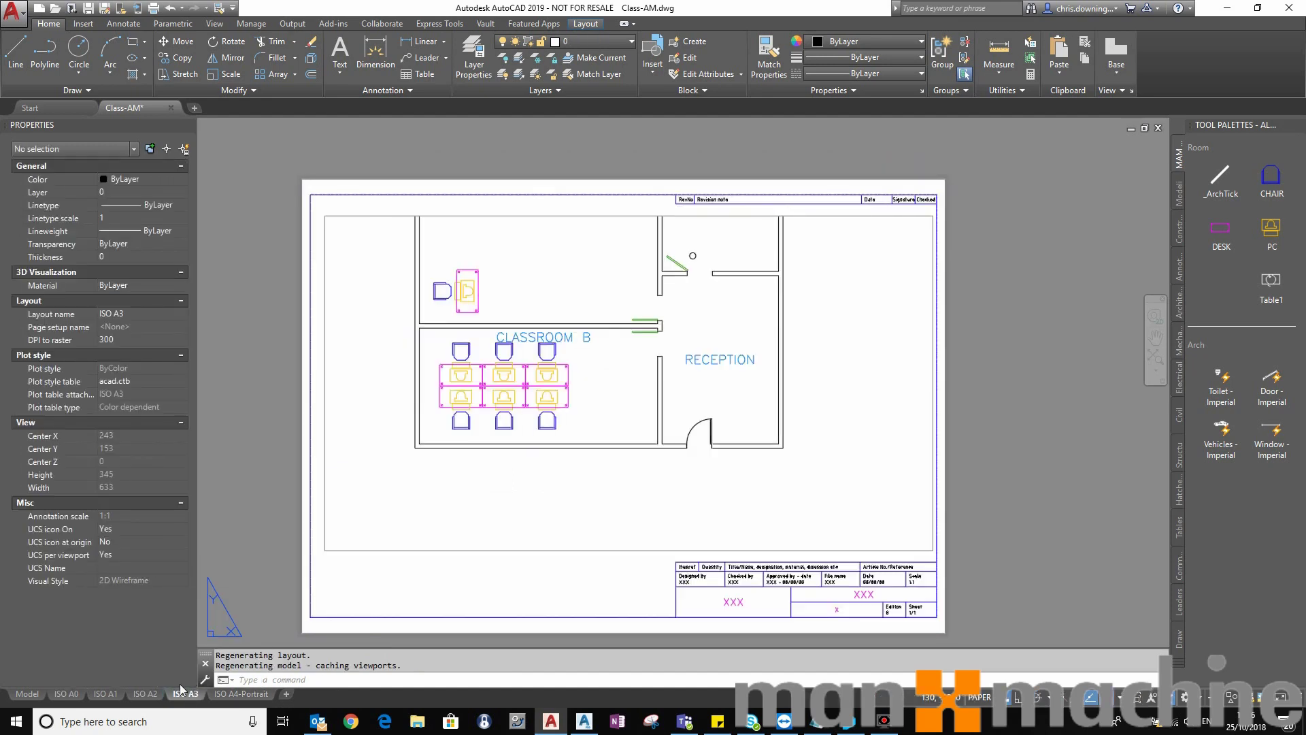
left_click(65, 693)
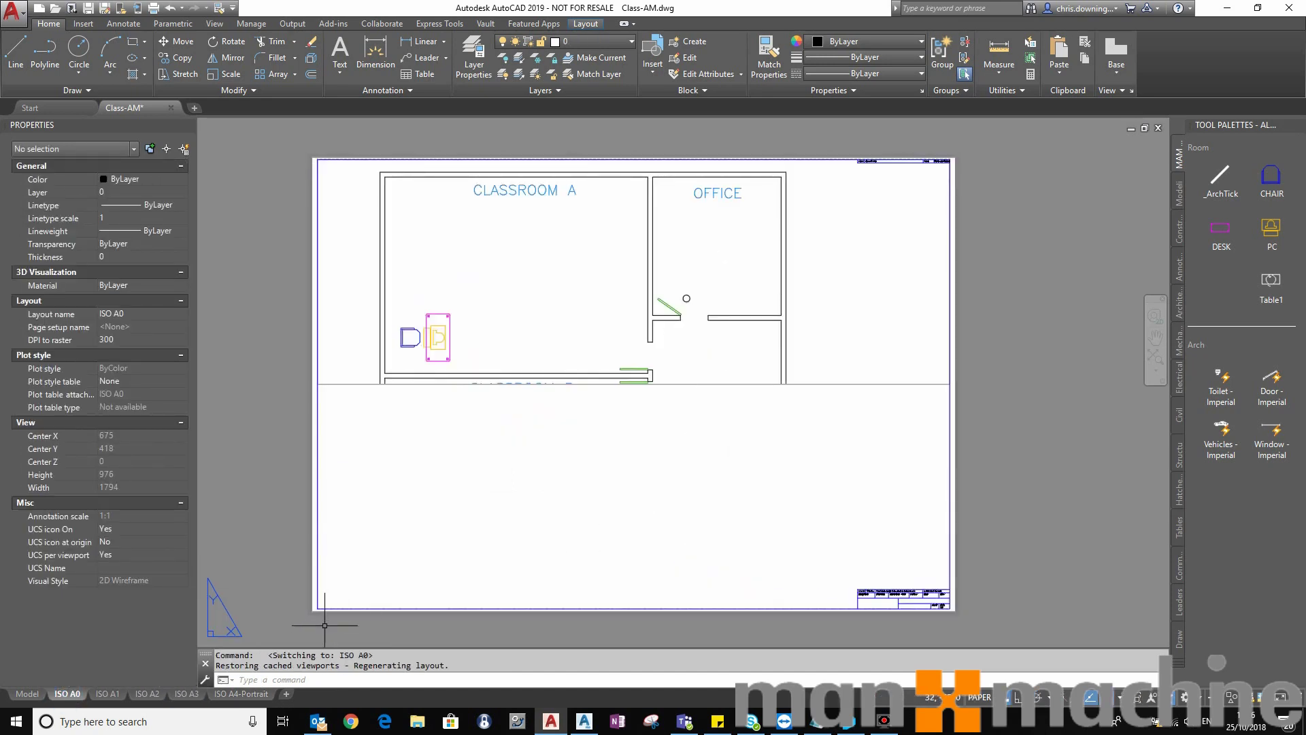
left_click(999, 51)
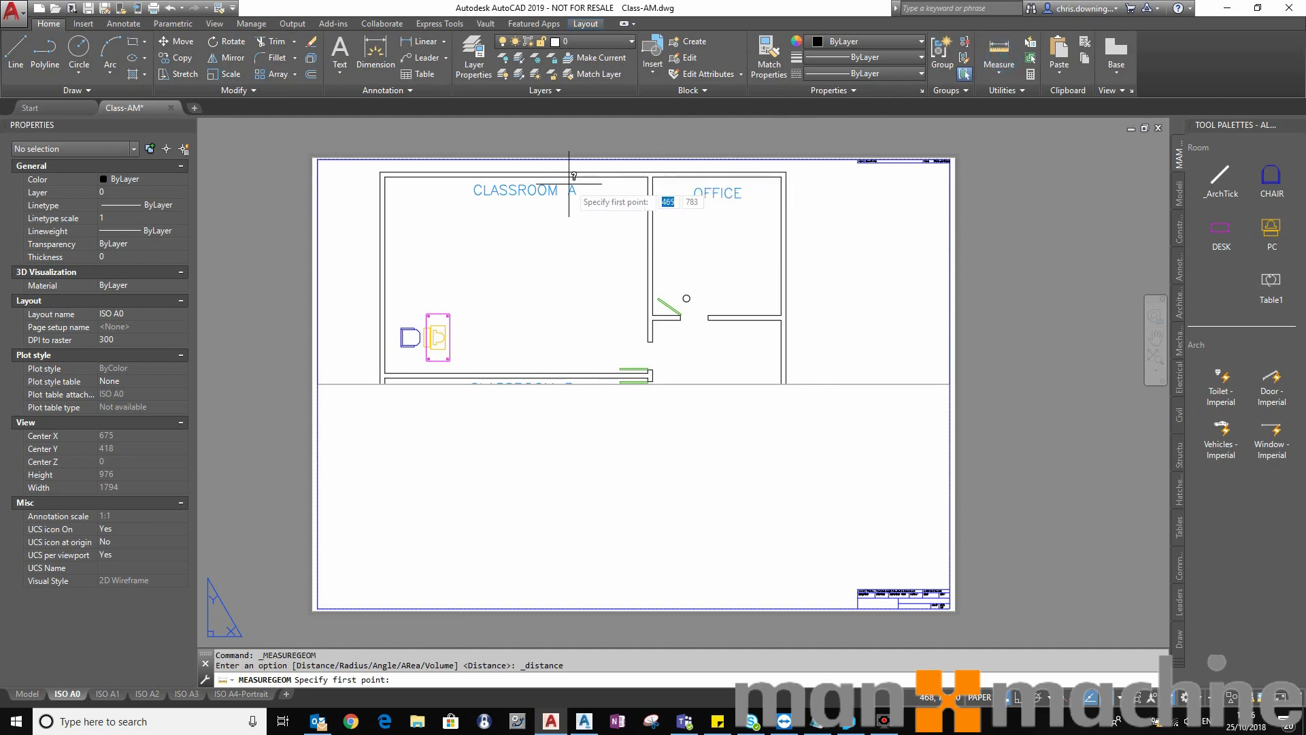
scroll(584, 185, "up", 2)
scroll(584, 186, "up", 1)
left_click(577, 179)
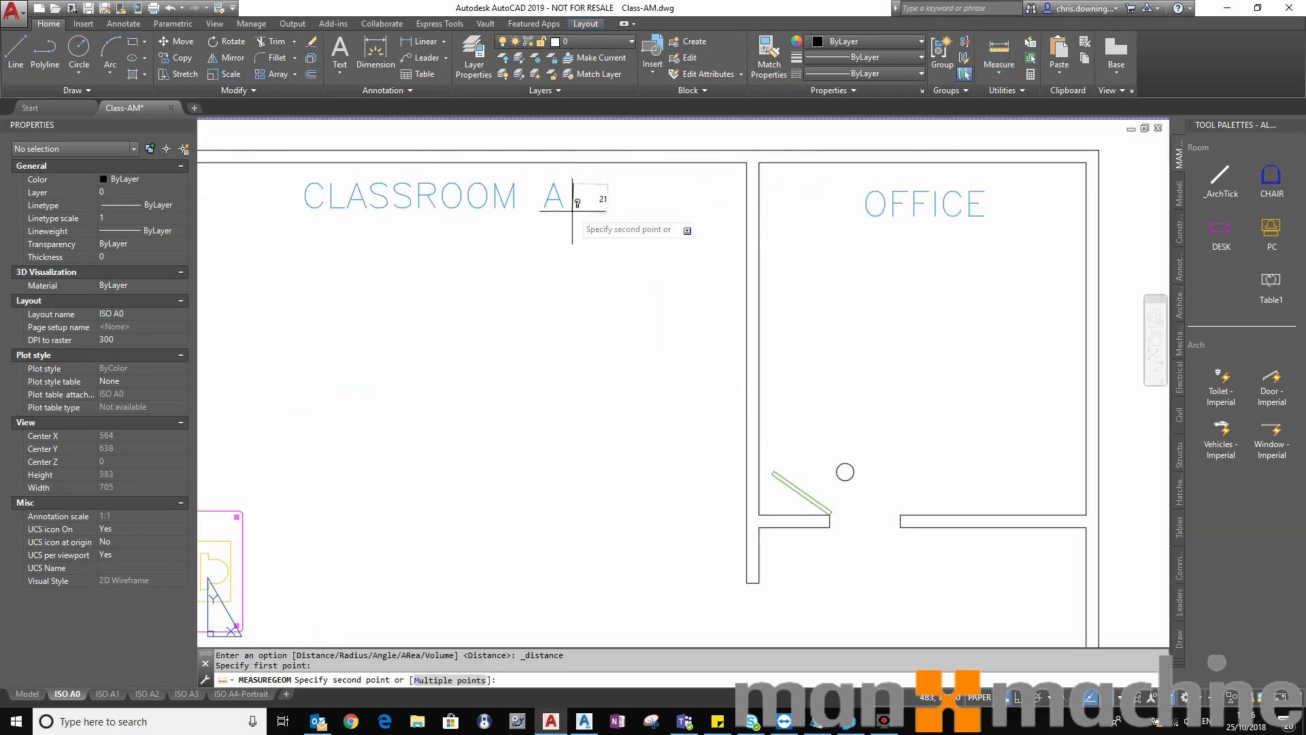
key("F8")
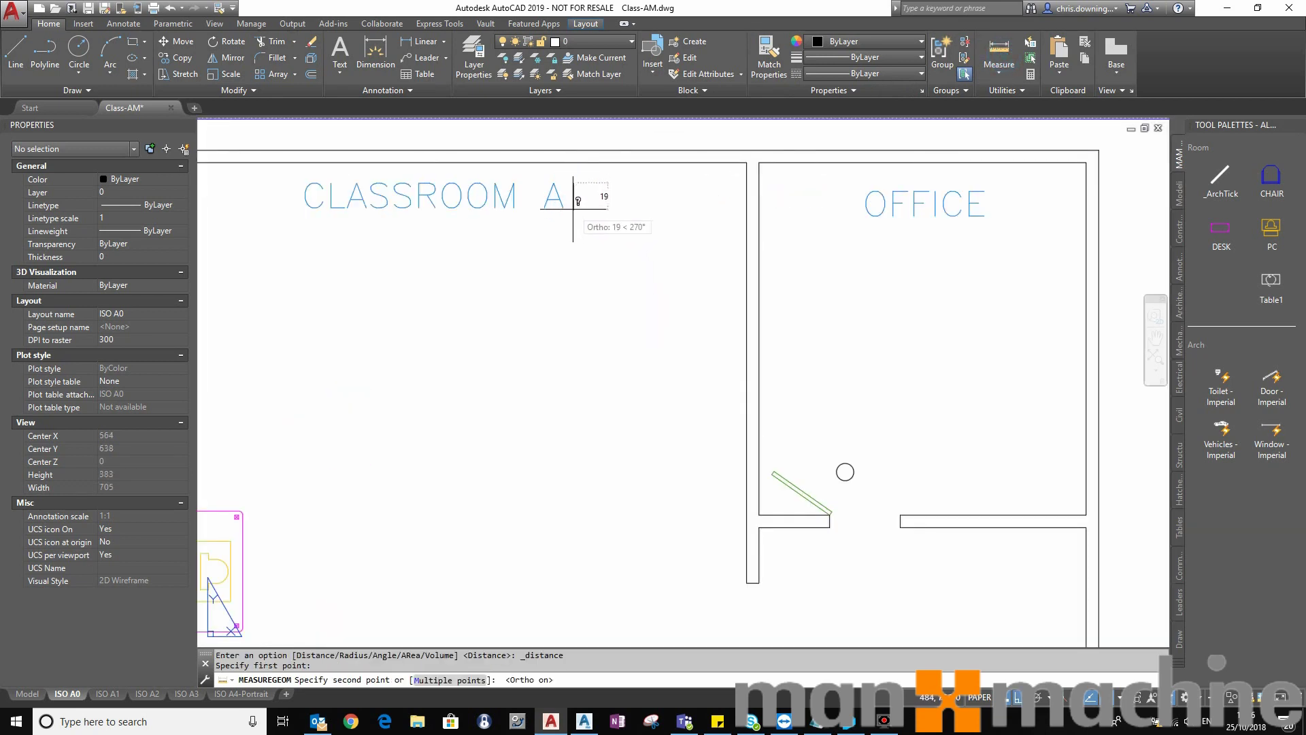
key("Escape")
scroll(583, 198, "down", 2)
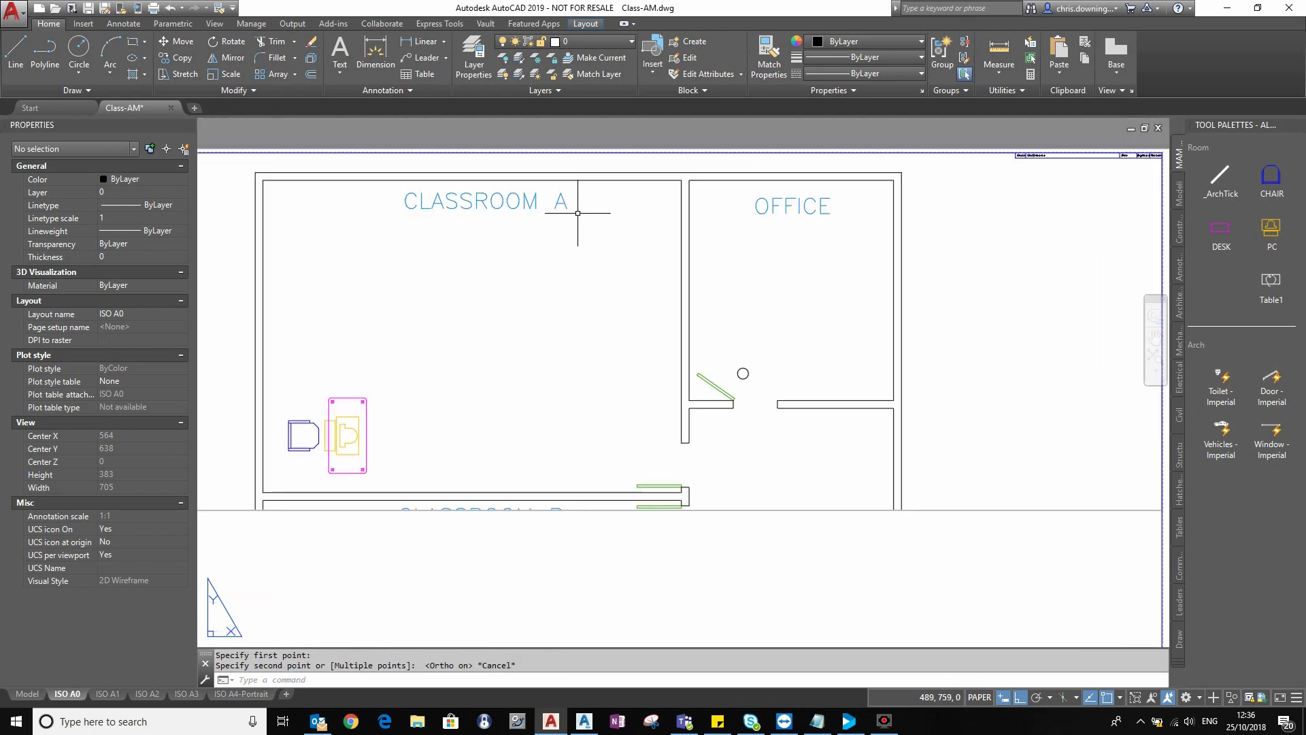
left_click(186, 694)
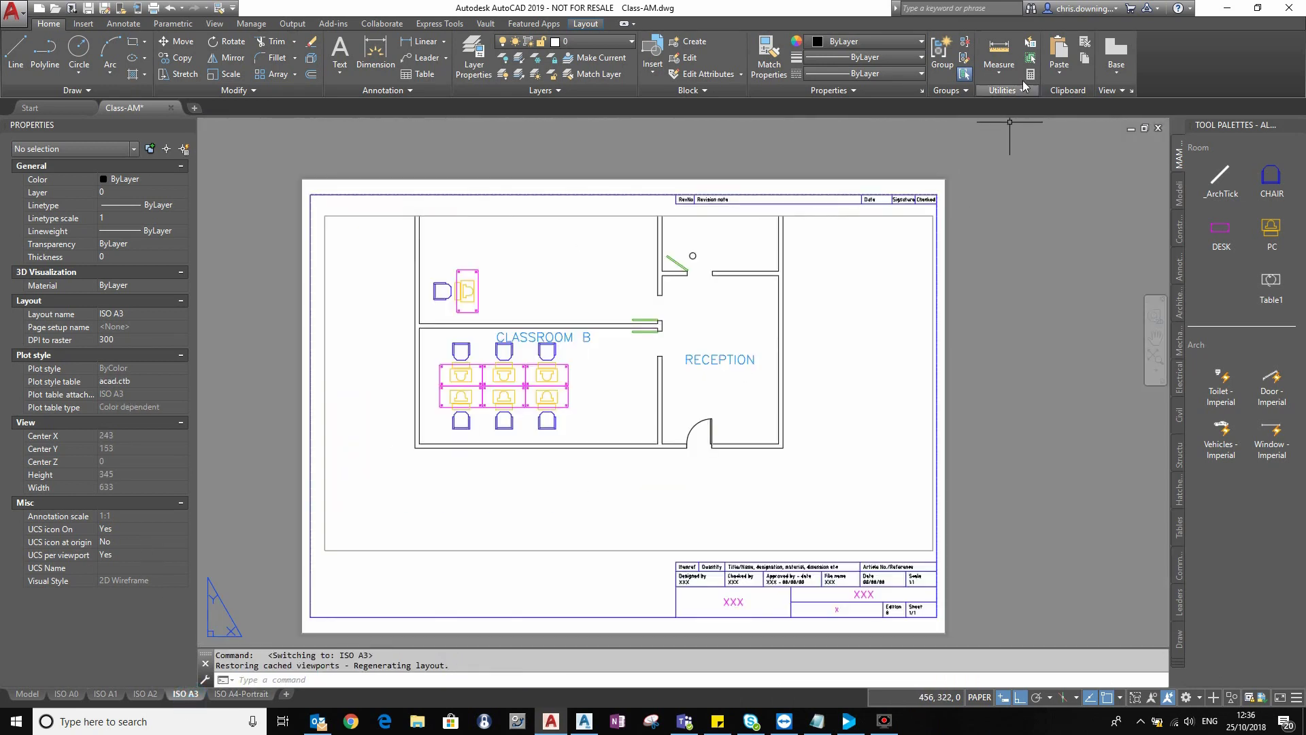
left_click(998, 49)
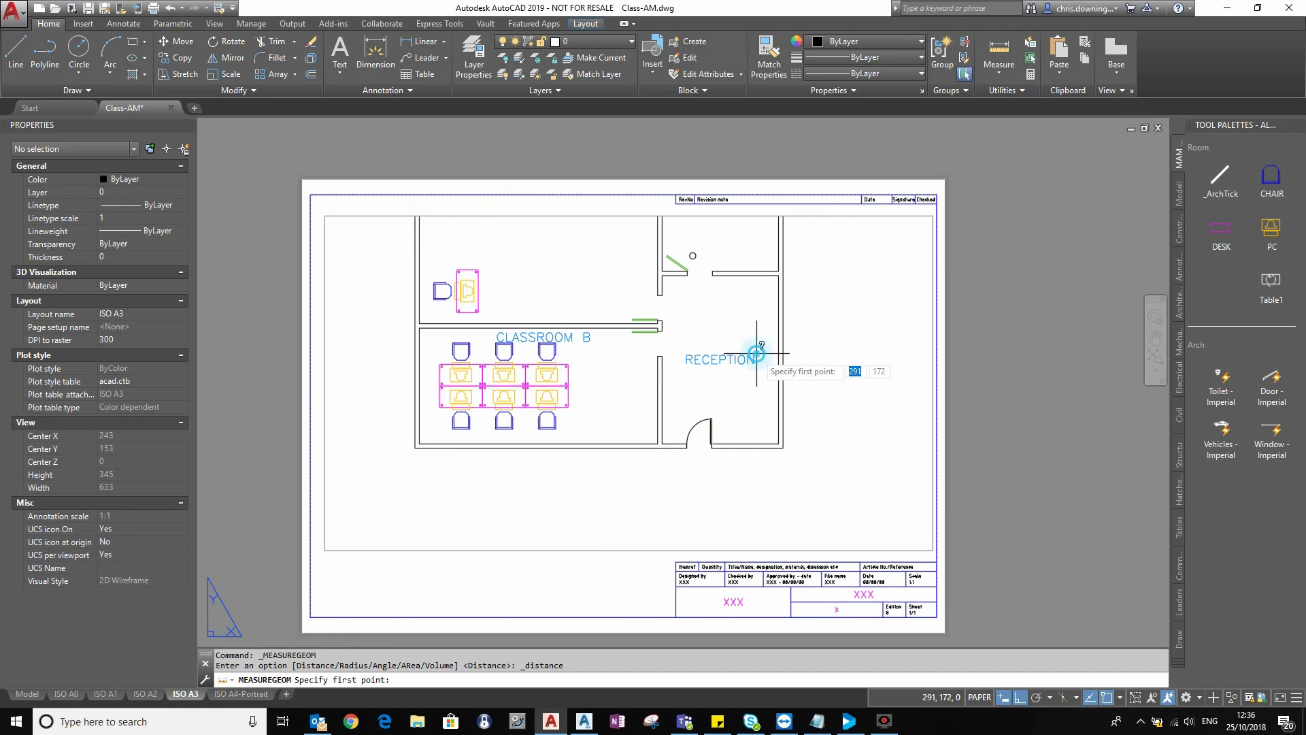
left_click(756, 353)
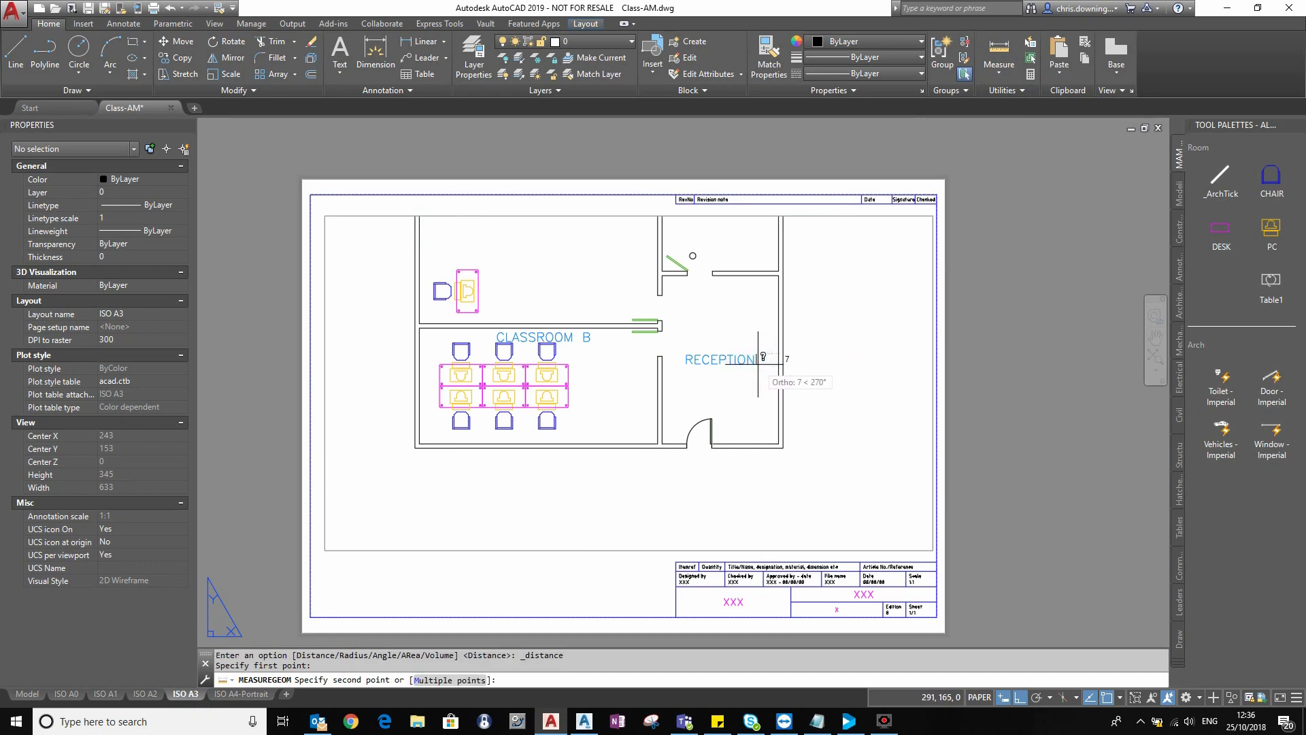
key("Escape")
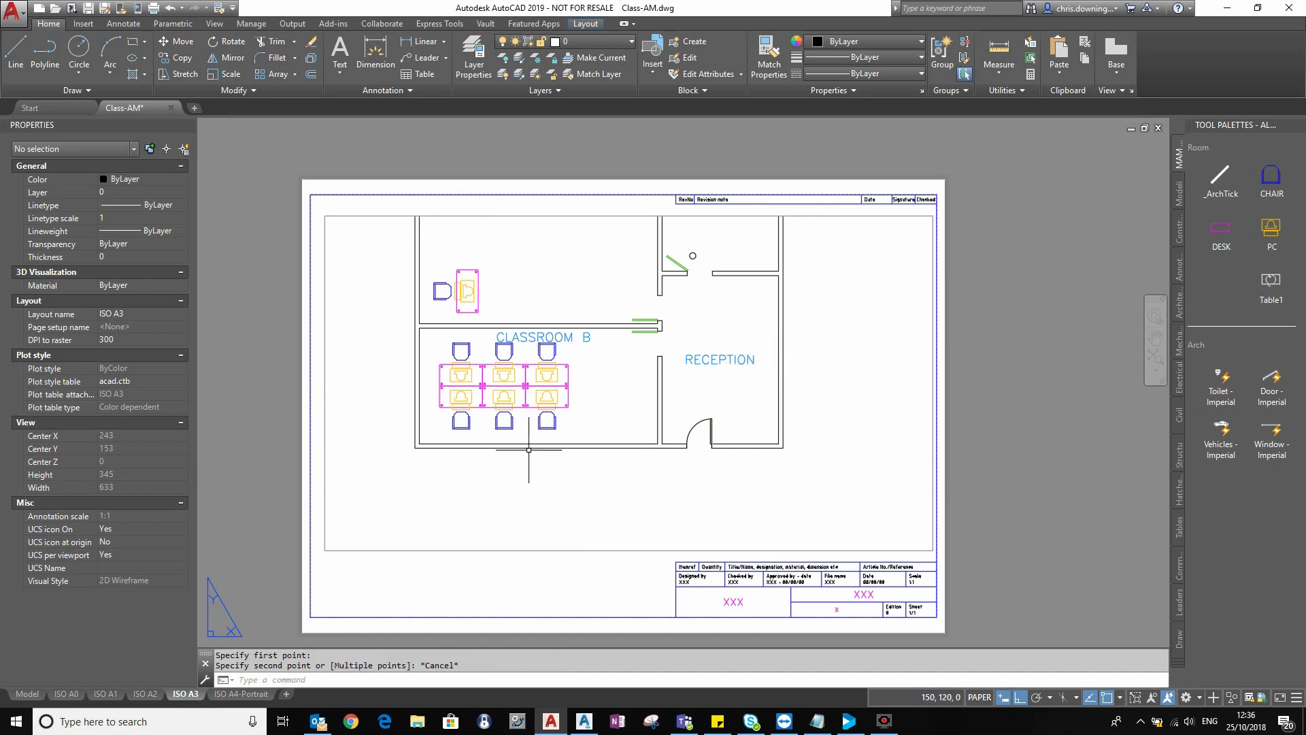
- Switch to model space and review the Text Style settings, closing without changes
left_click(27, 694)
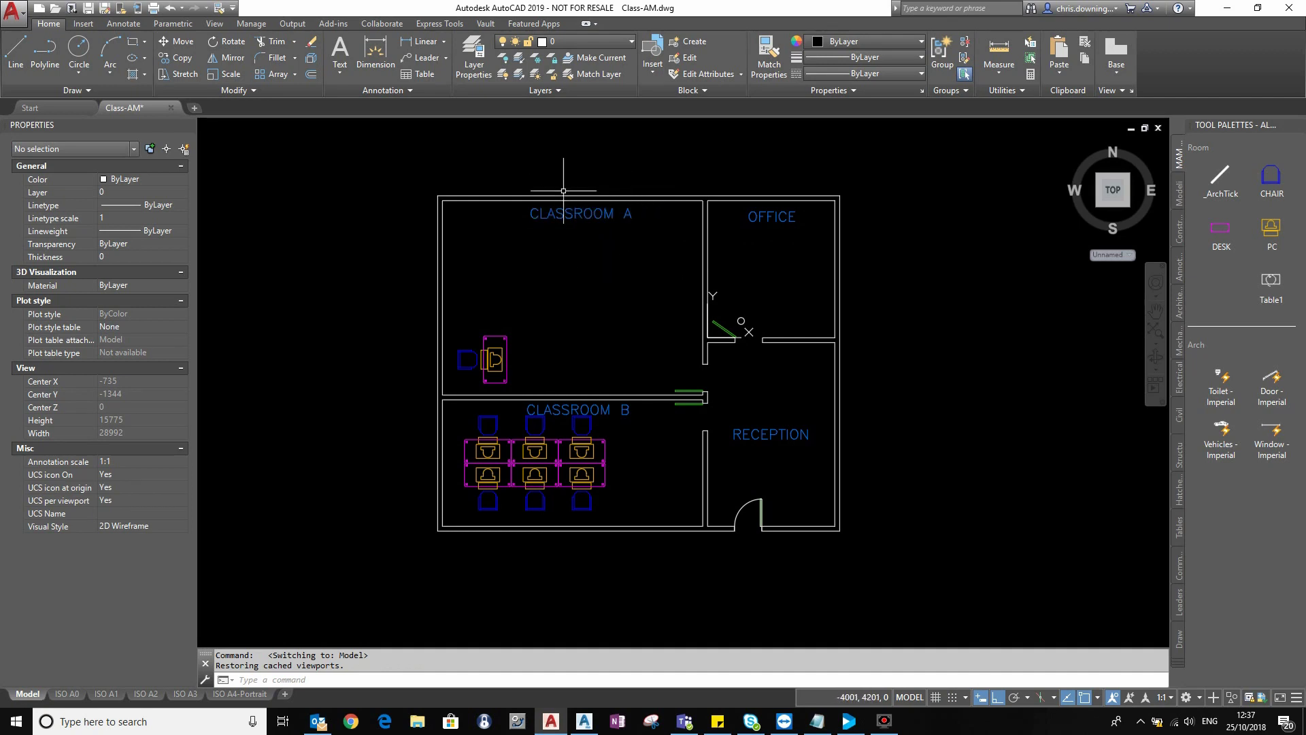
left_click(406, 91)
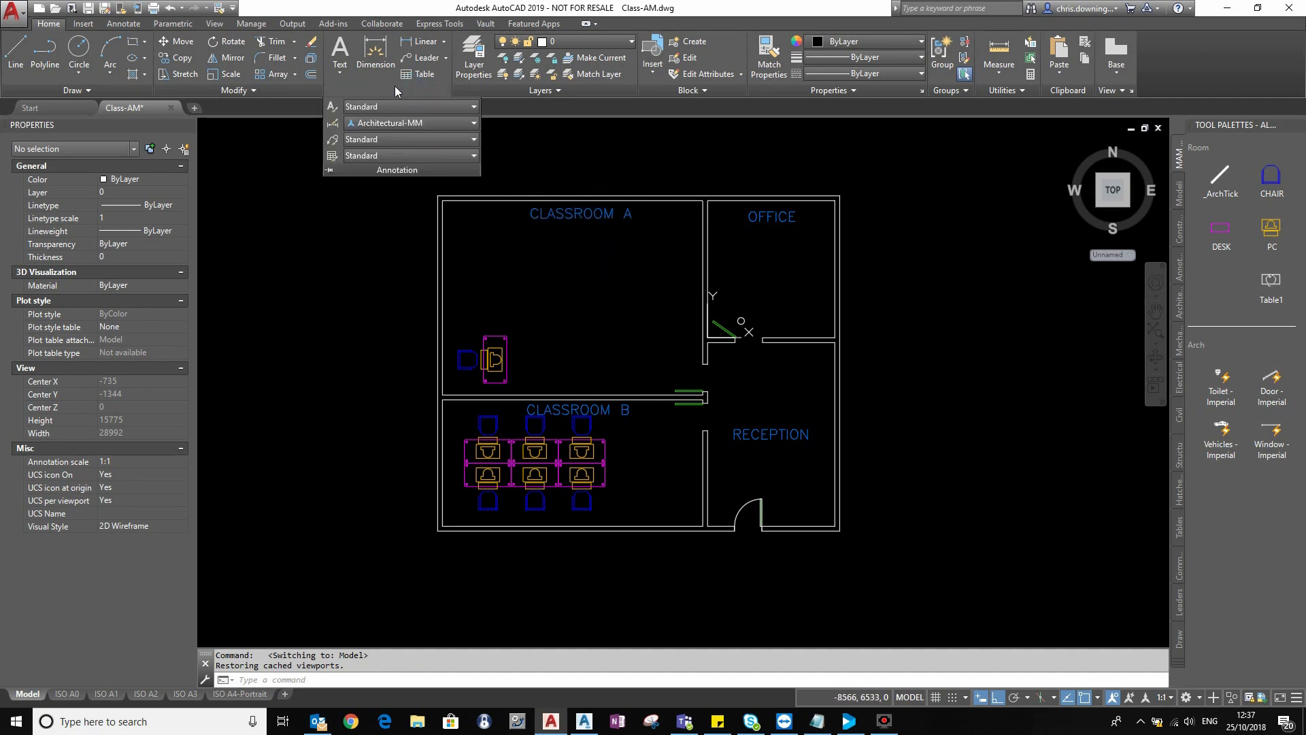
left_click(332, 108)
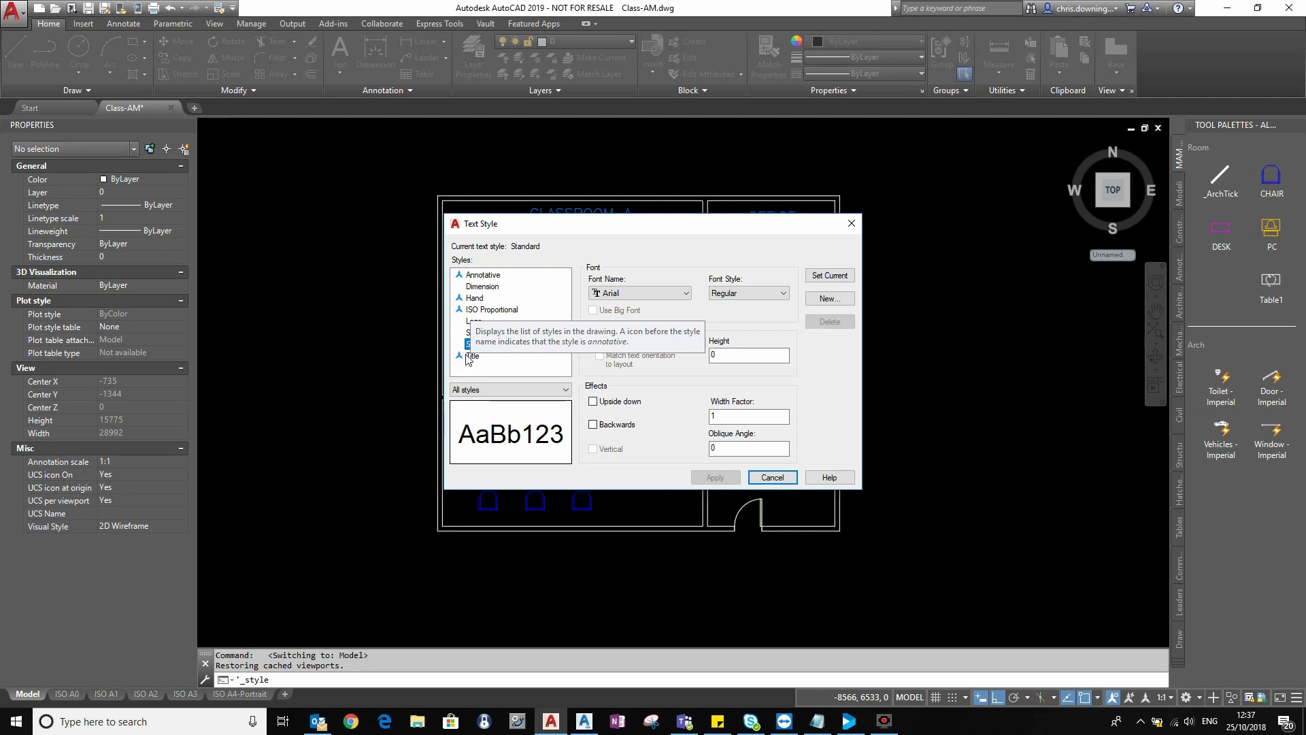
left_click(773, 478)
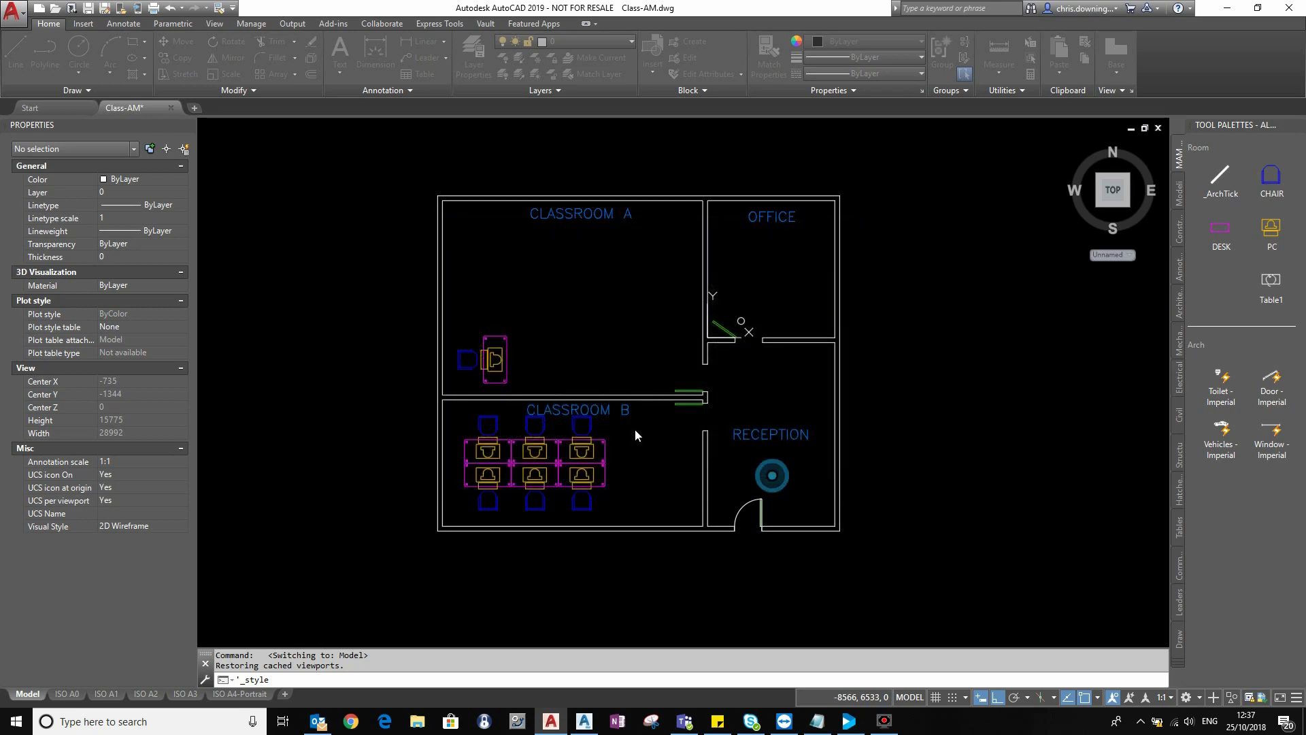
- Select CLASSROOM A and its three matching labels, then apply the Annotative text style
left_click(553, 233)
left_click(524, 197)
right_click(556, 229)
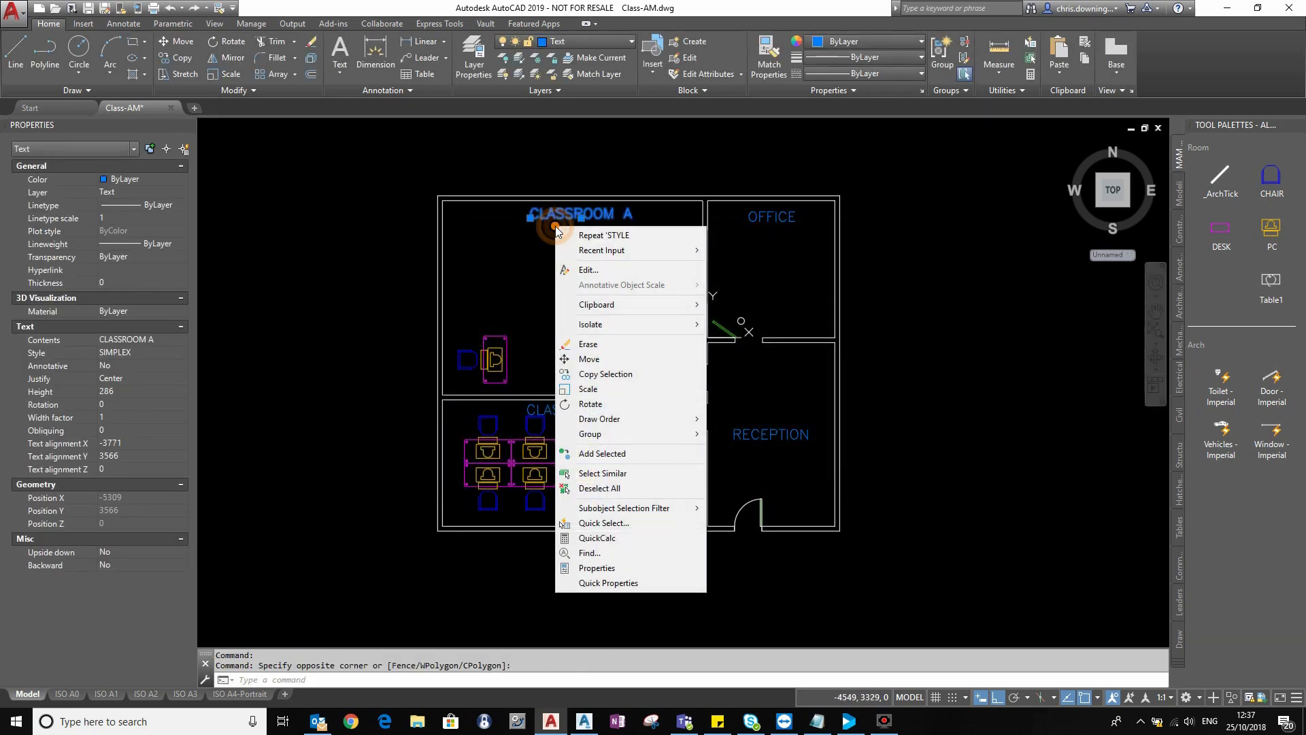
left_click(603, 473)
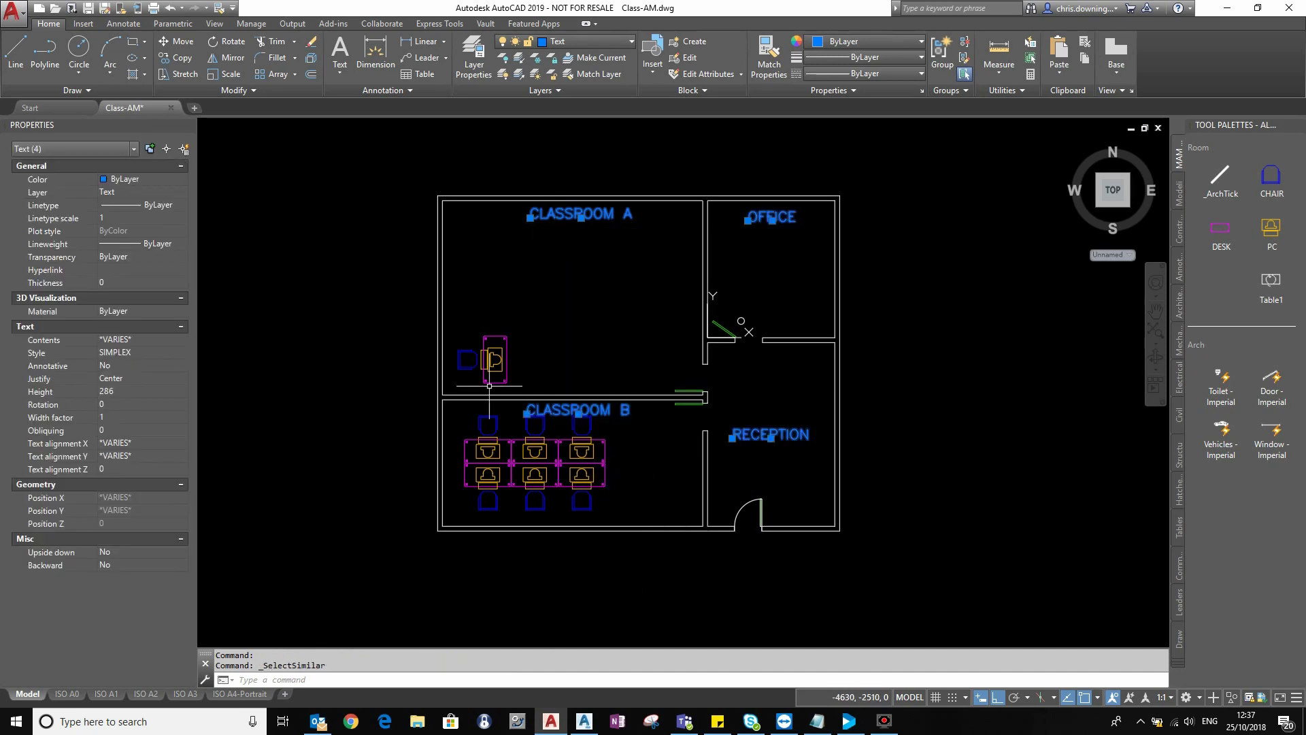
left_click(136, 354)
left_click(139, 367)
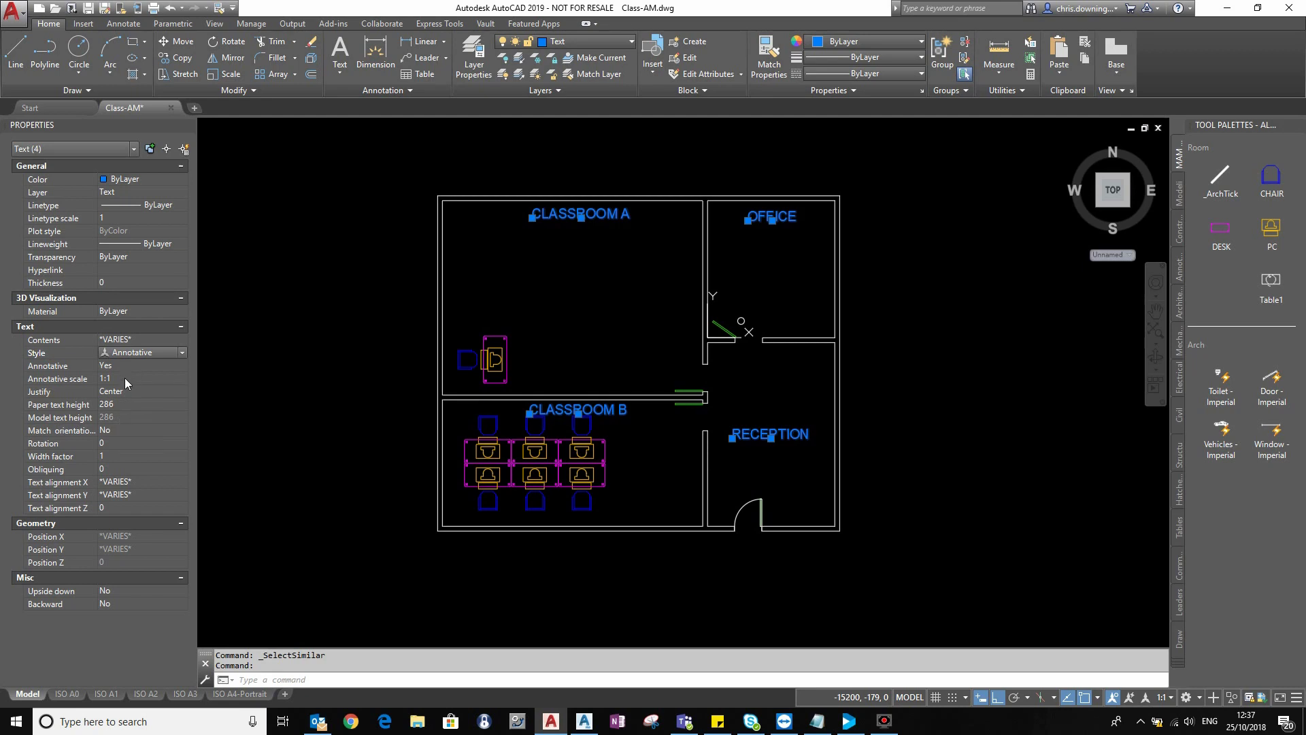
left_click(123, 380)
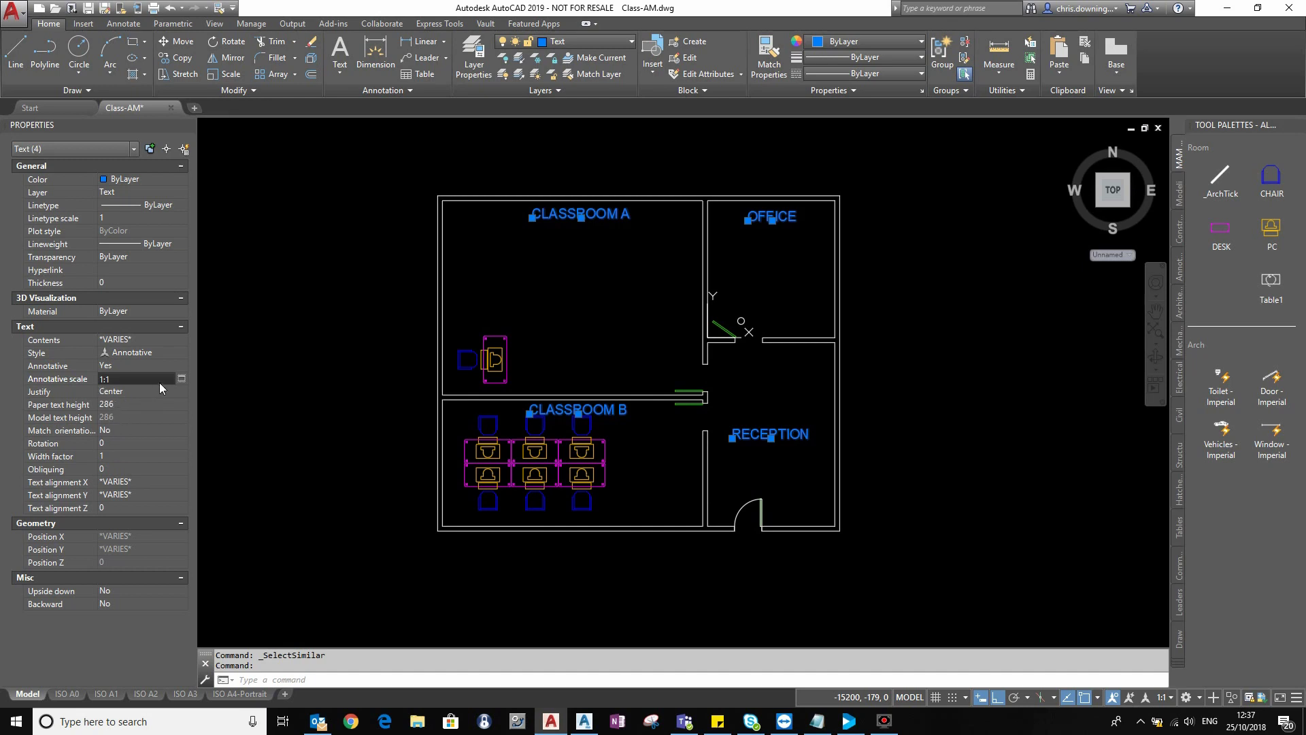
- Add the 1:20 and 1:40 annotation scales to the four room labels
left_click(181, 379)
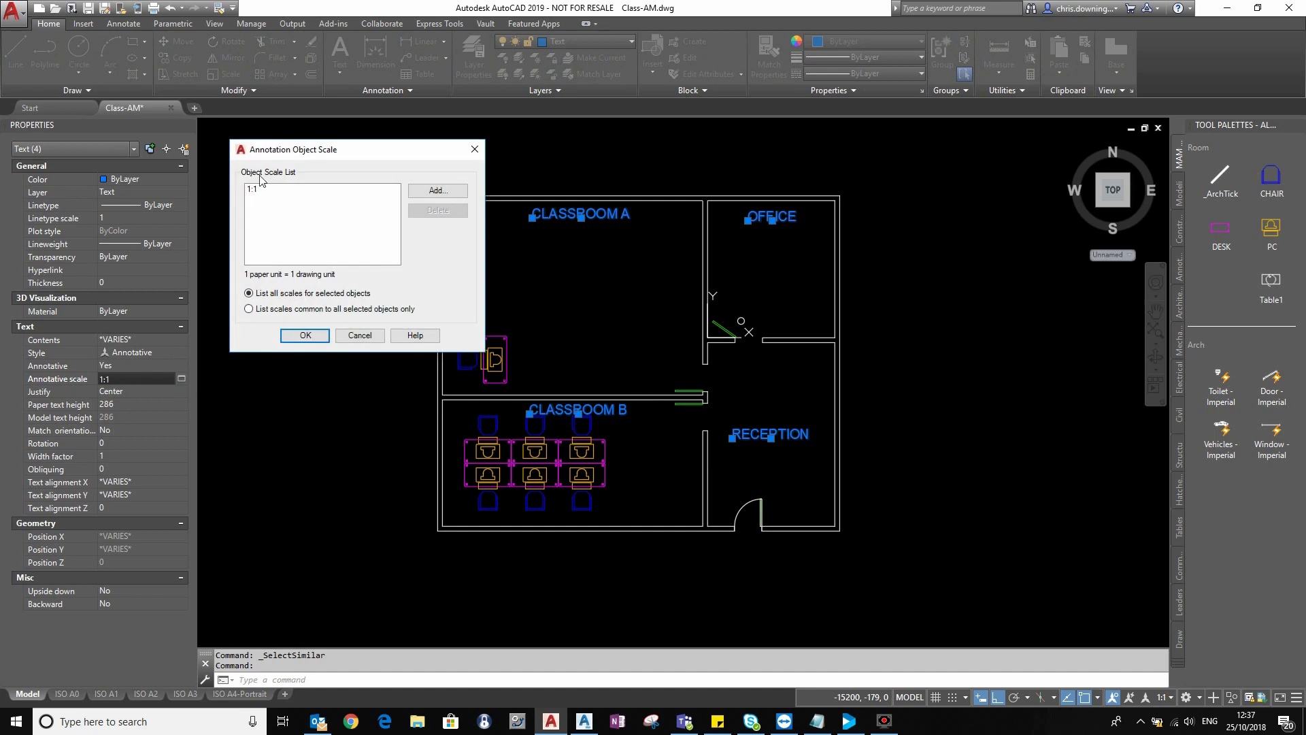
left_click(437, 191)
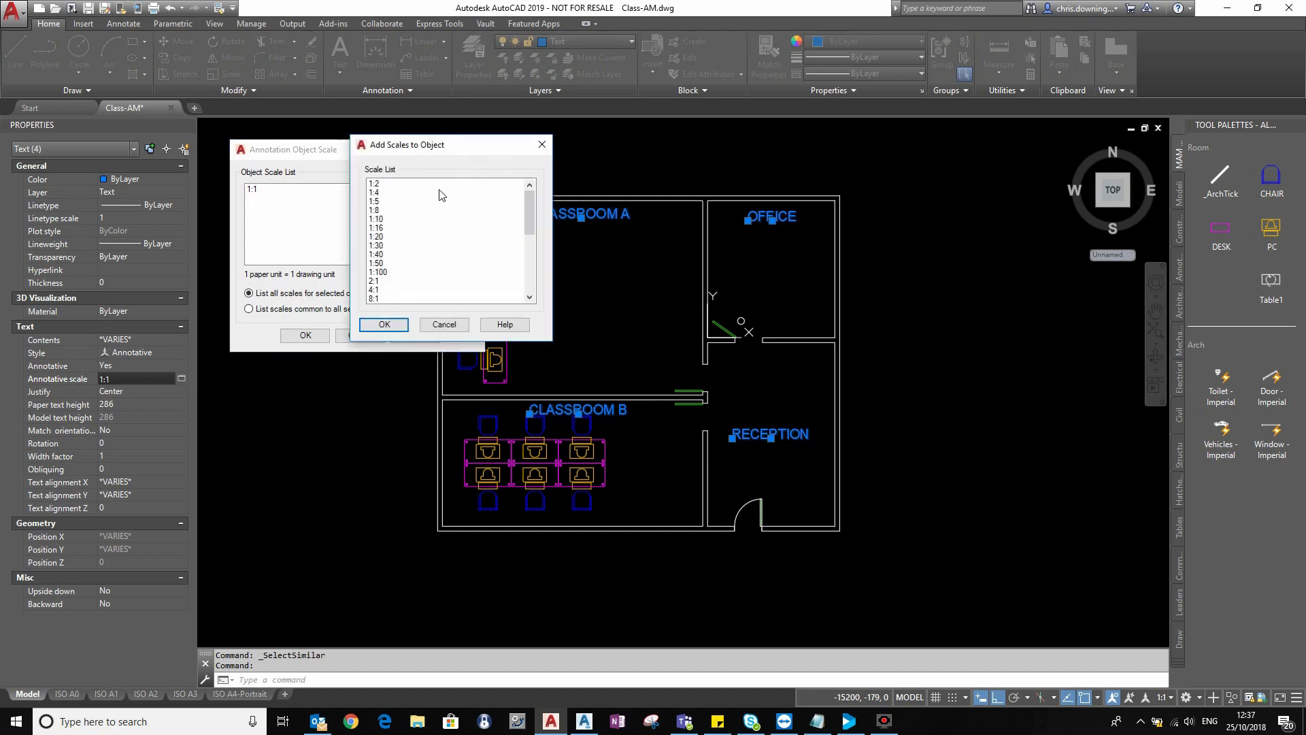
left_click(378, 237)
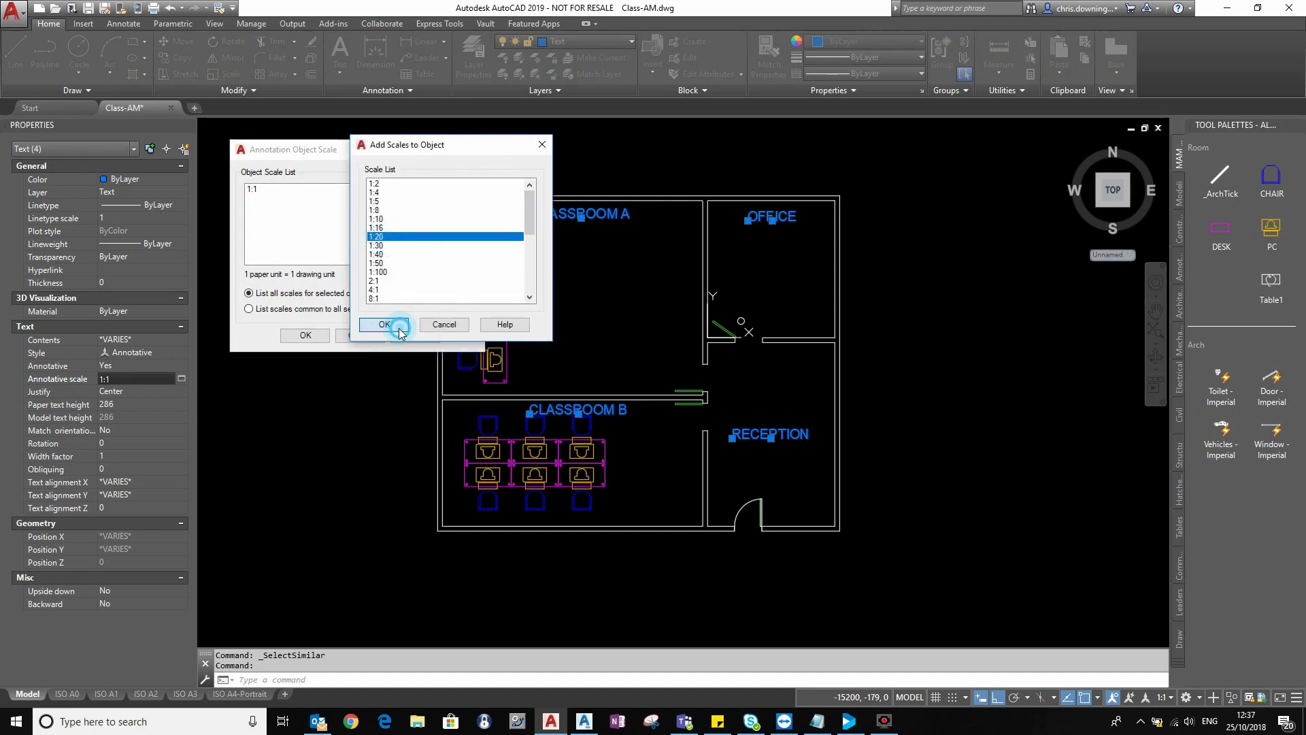
left_click(384, 324)
left_click(432, 198)
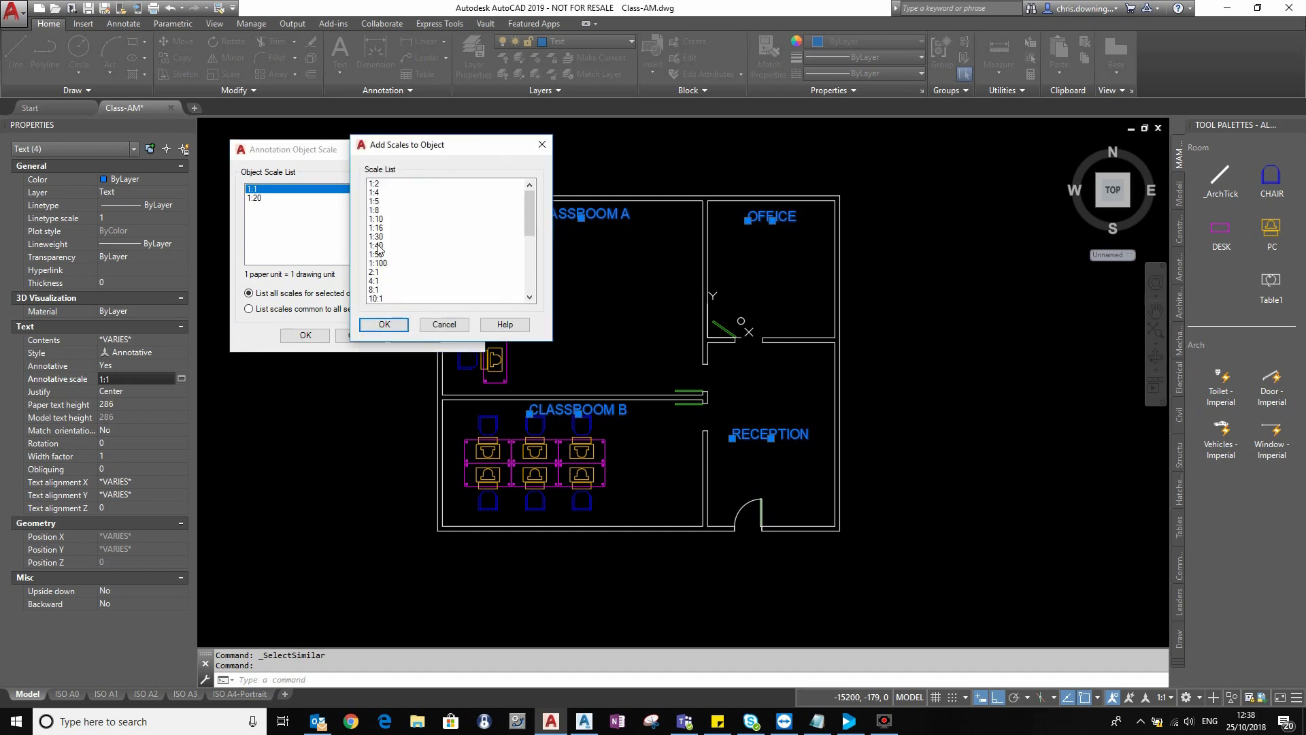
left_click(393, 245)
left_click(395, 327)
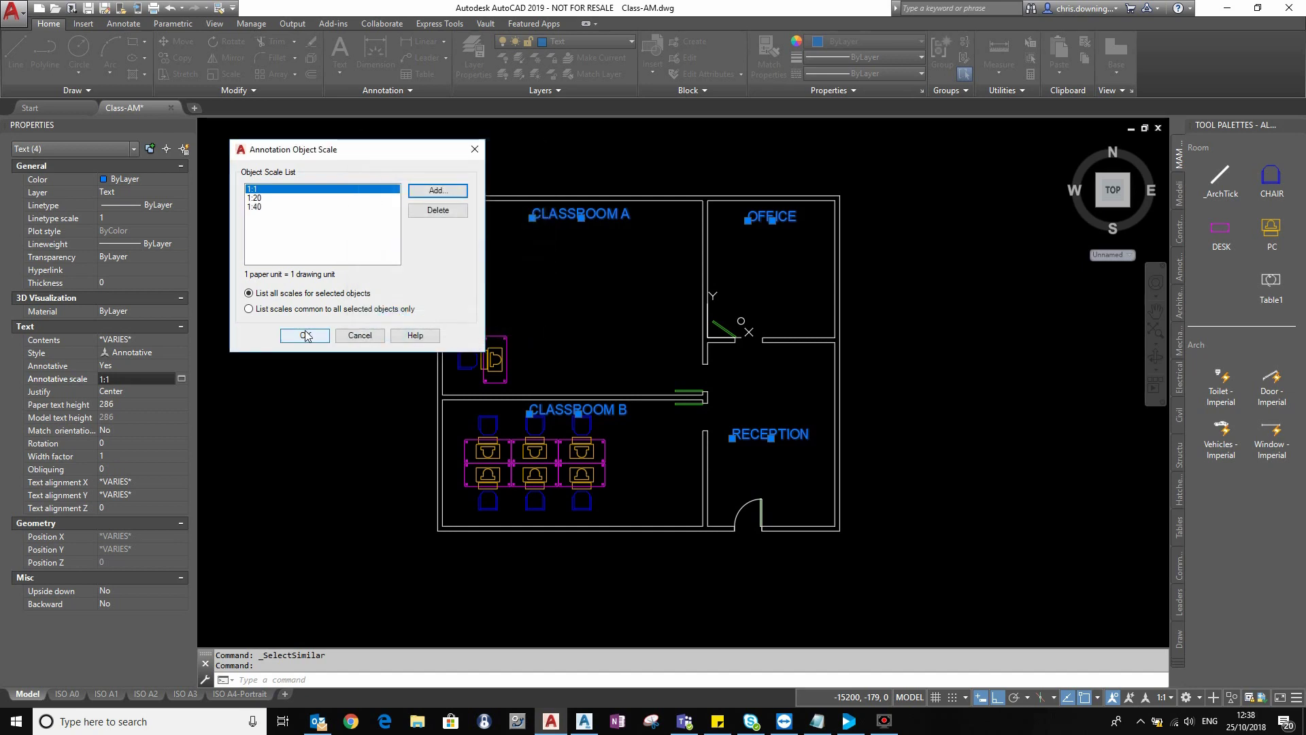
left_click(306, 335)
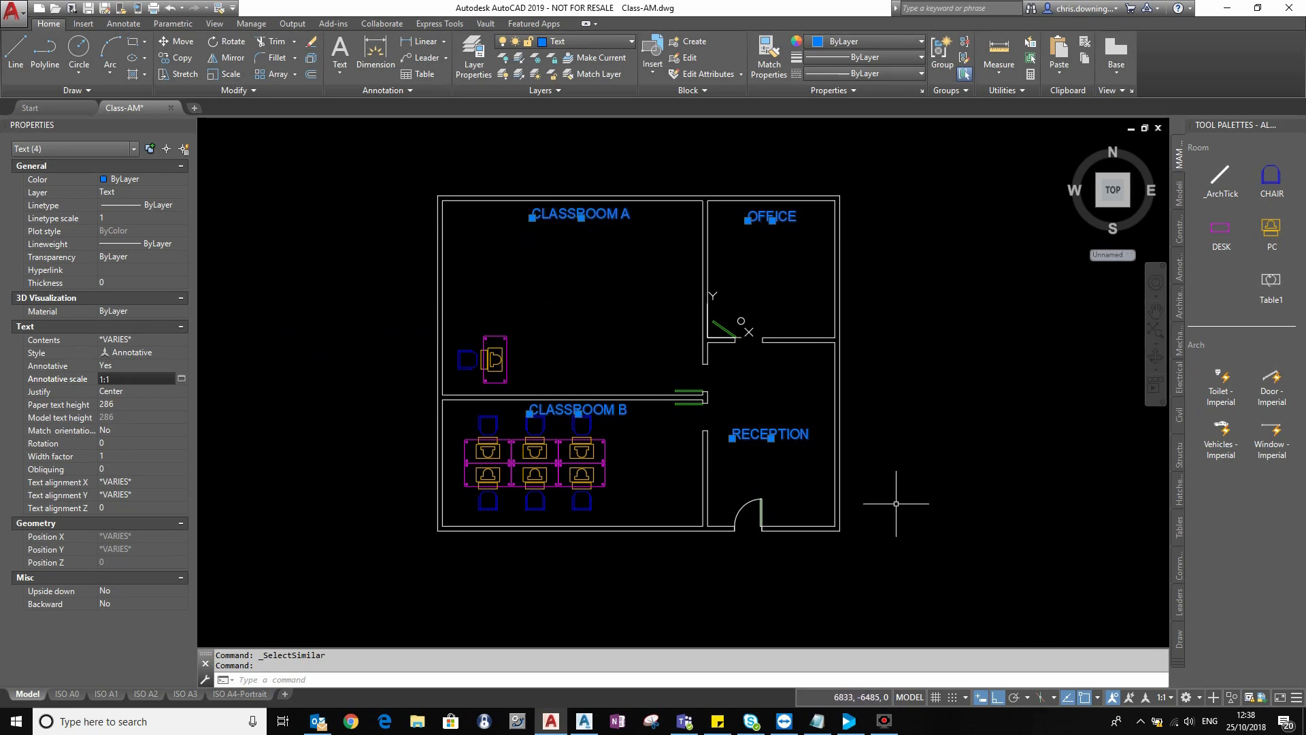
- Preview the room labels at the 1:20 and then 1:40 annotation scales
left_click(1168, 700)
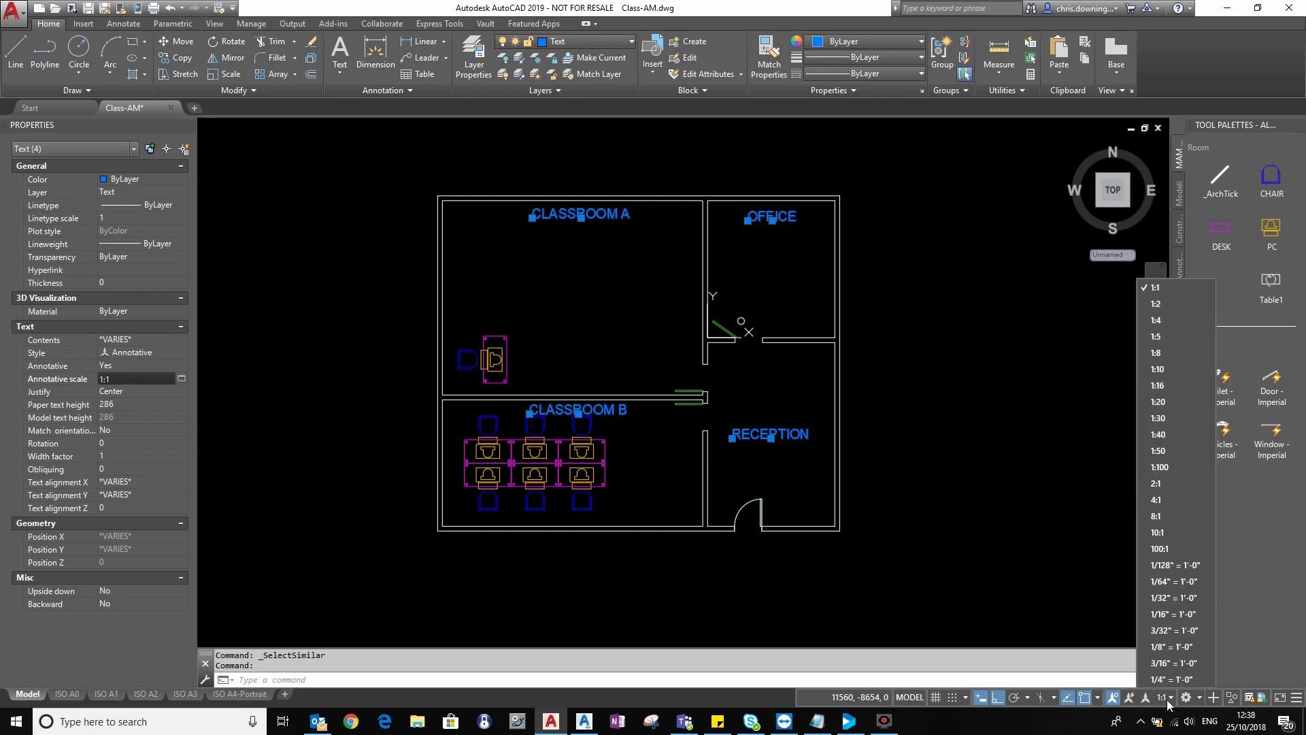
left_click(1162, 402)
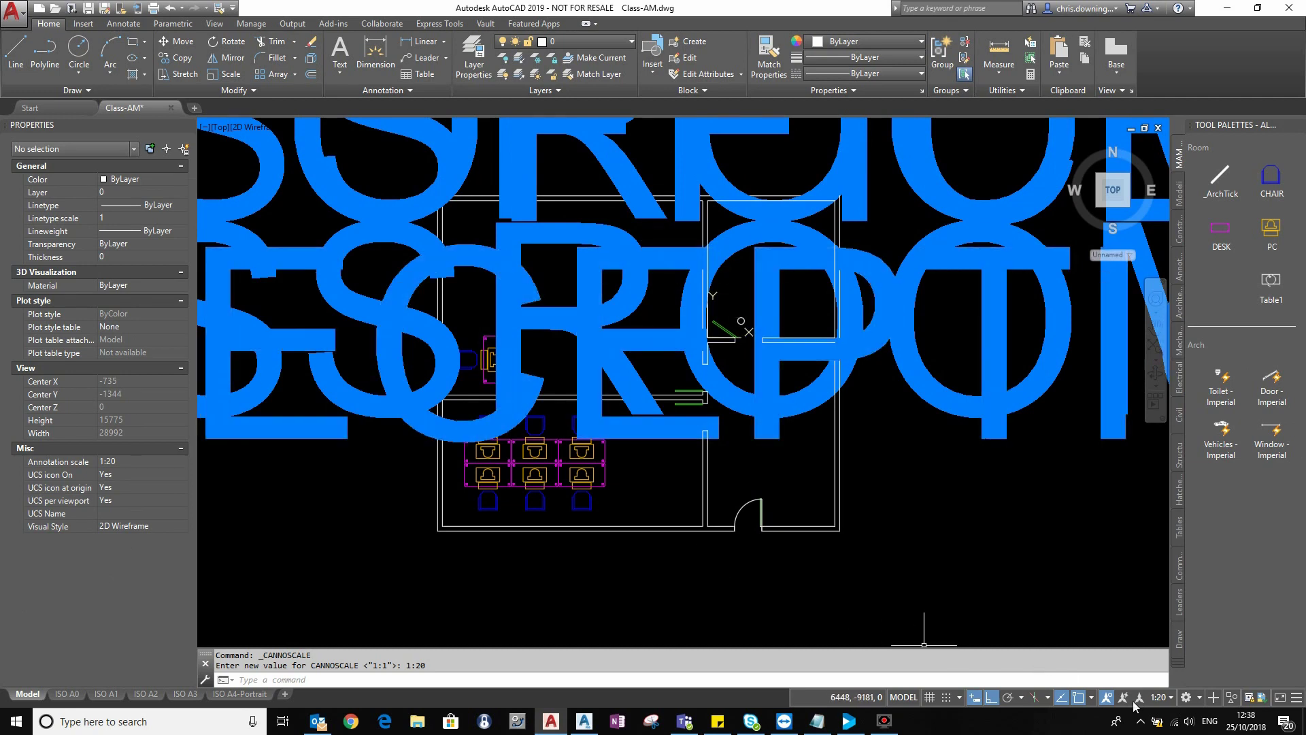
left_click(1161, 699)
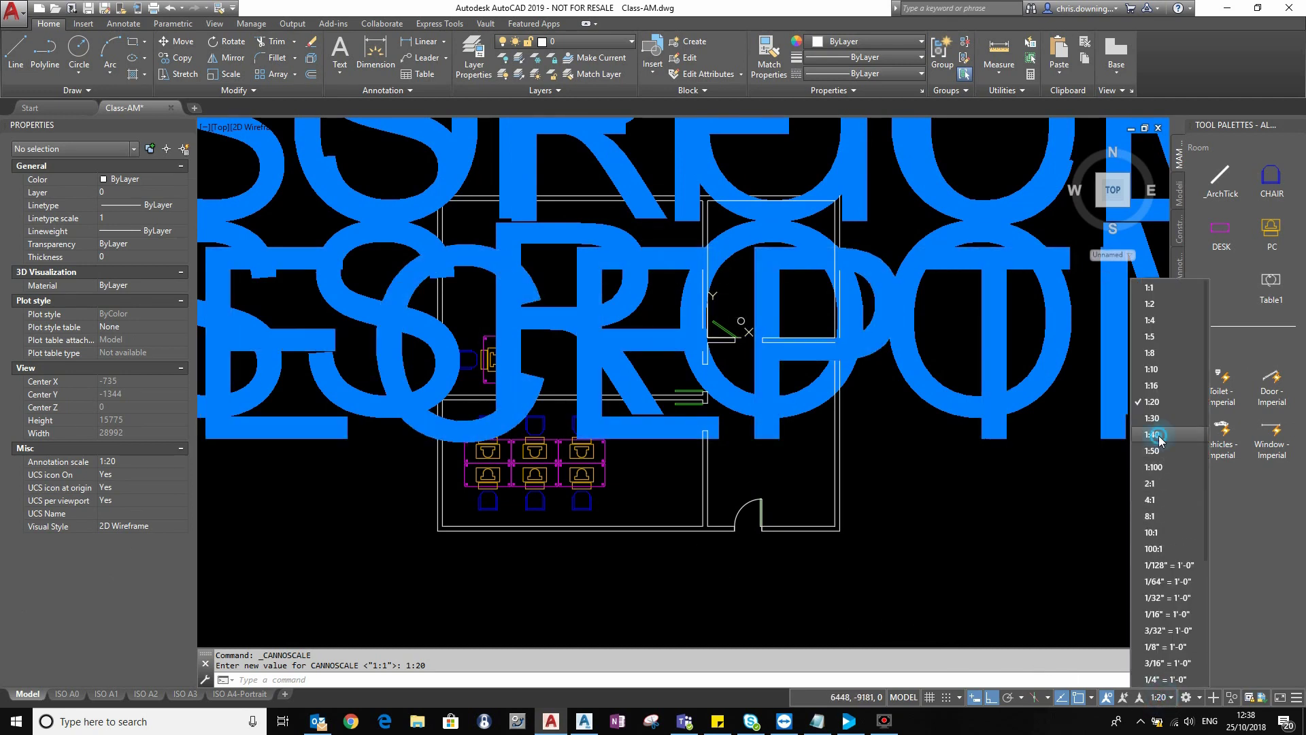
left_click(1159, 439)
- Inspect two labels' paper text height, then set the annotation scale to 1:10
left_click(346, 351)
left_click(202, 443)
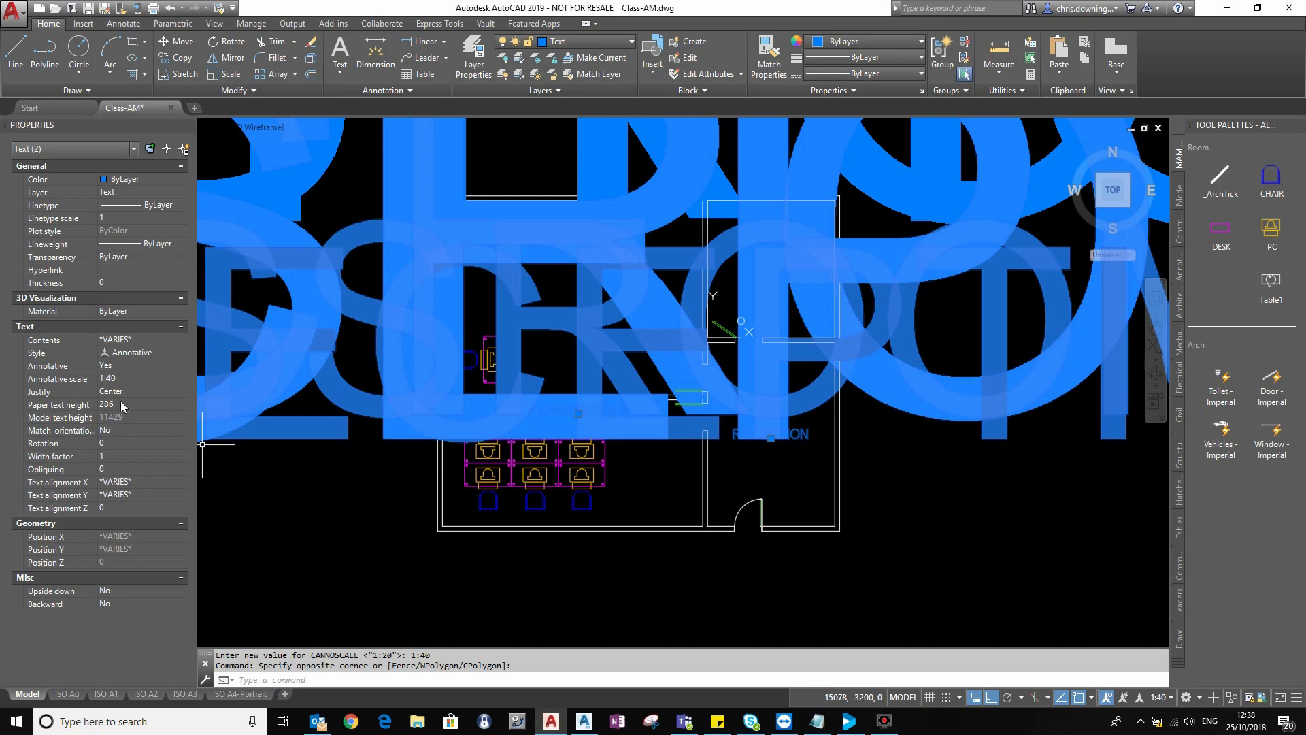
left_click(106, 405)
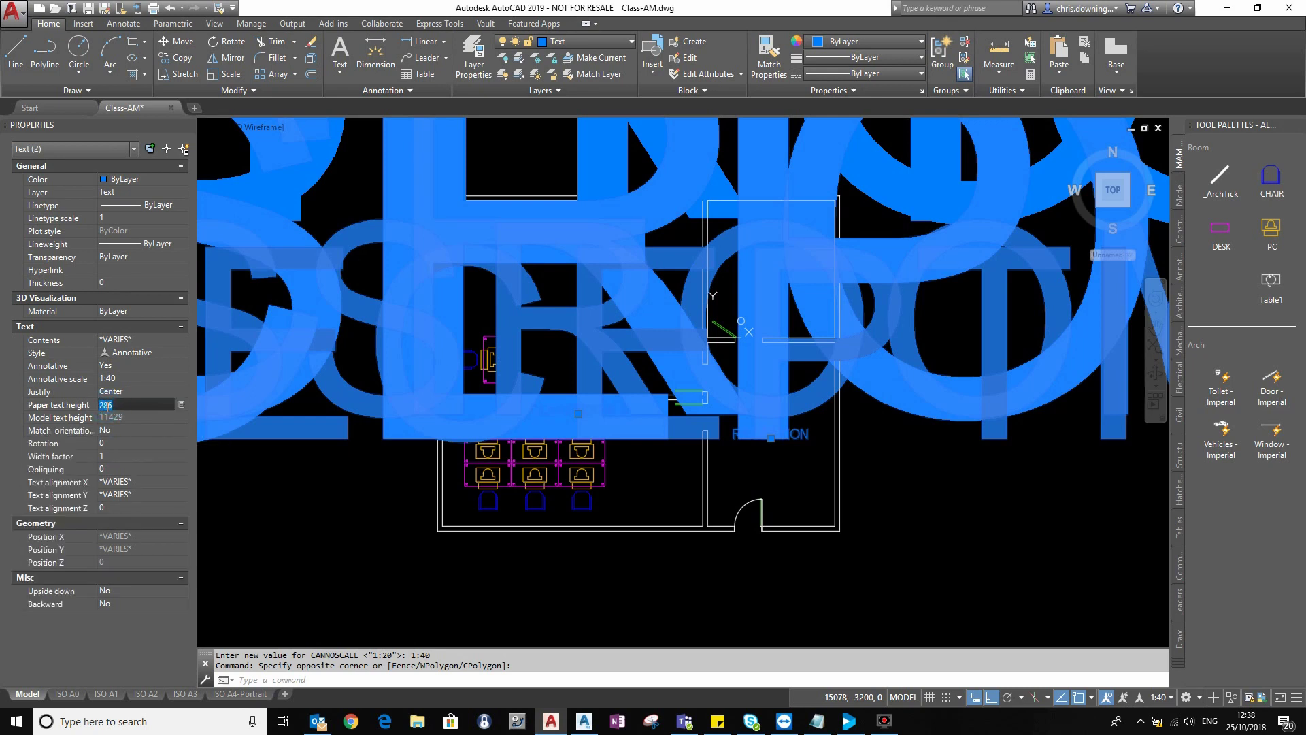
left_click(1165, 701)
left_click(1175, 373)
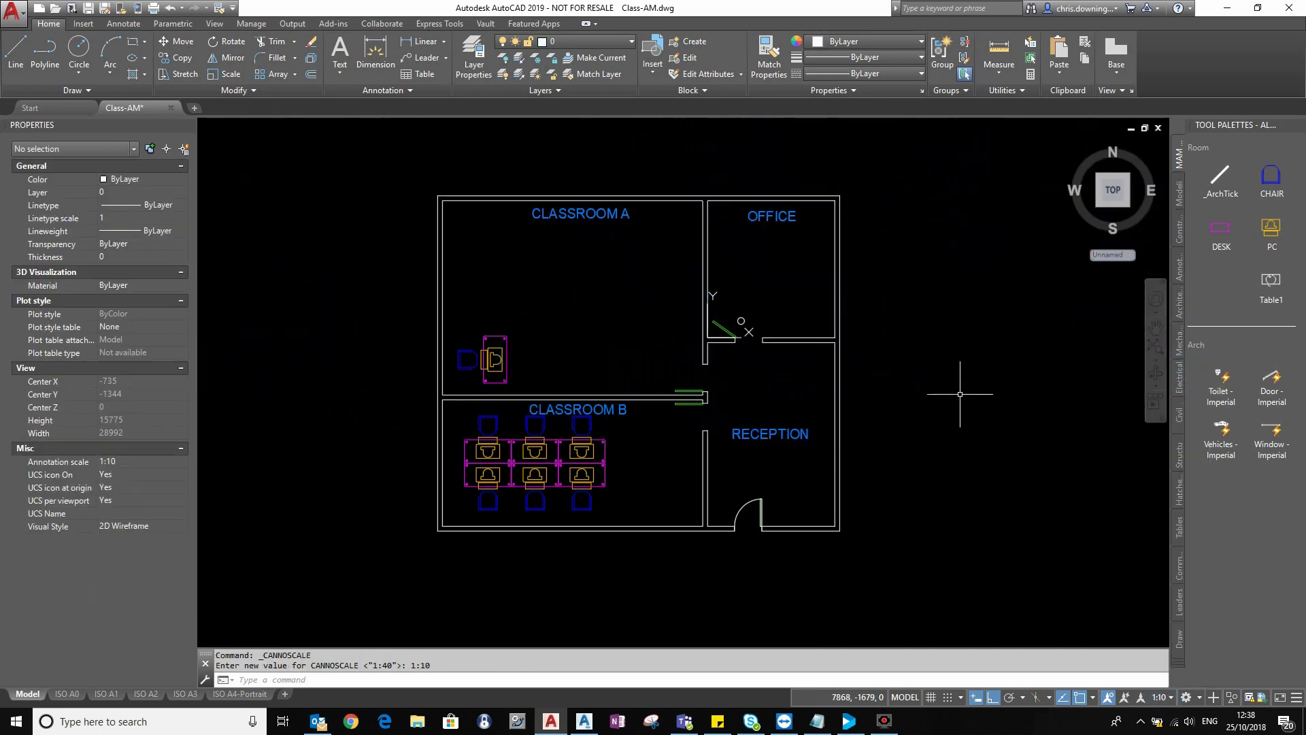
left_click(573, 407)
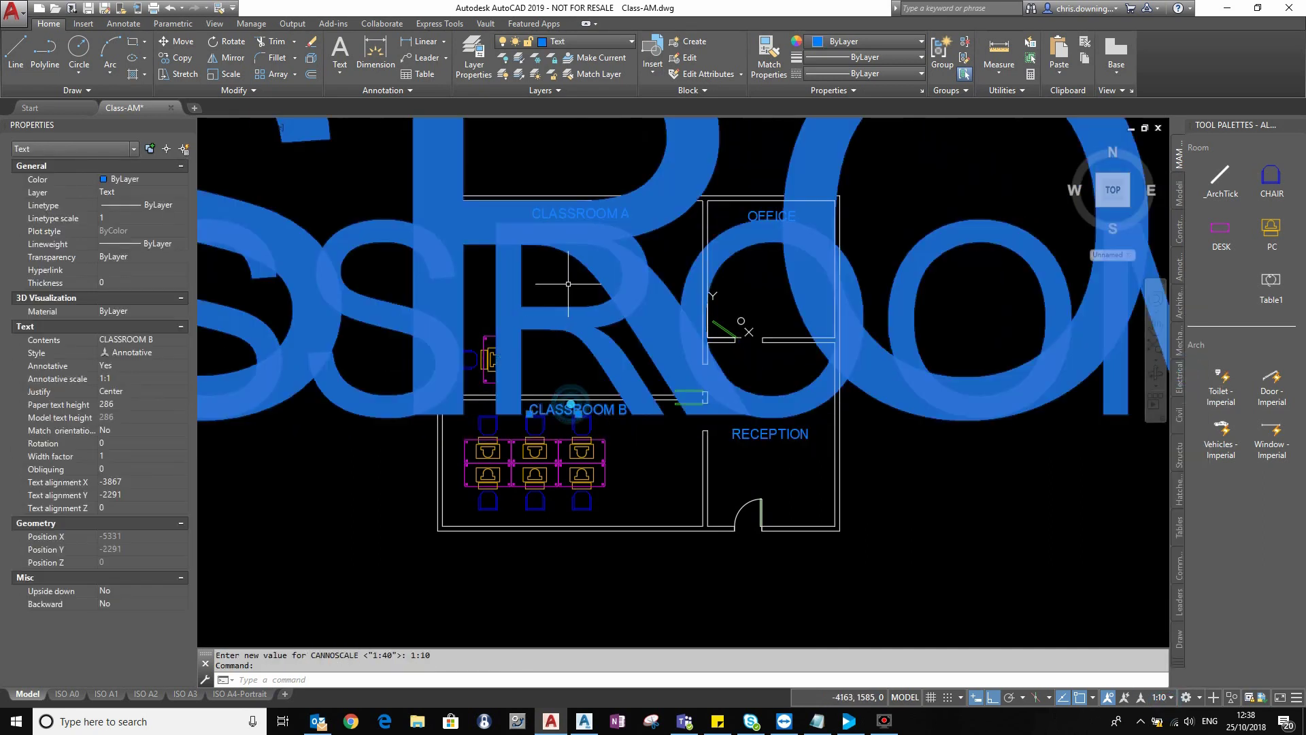
right_click(578, 264)
left_click(635, 507)
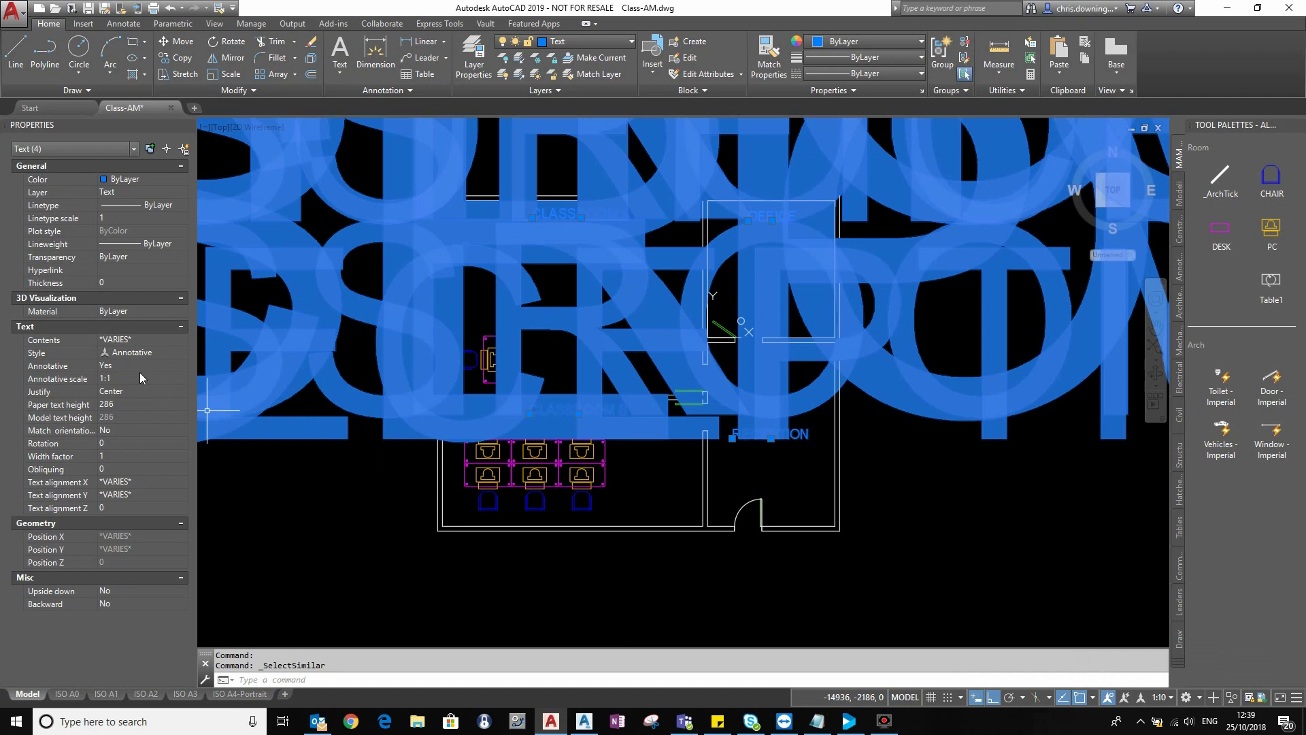
key("Escape")
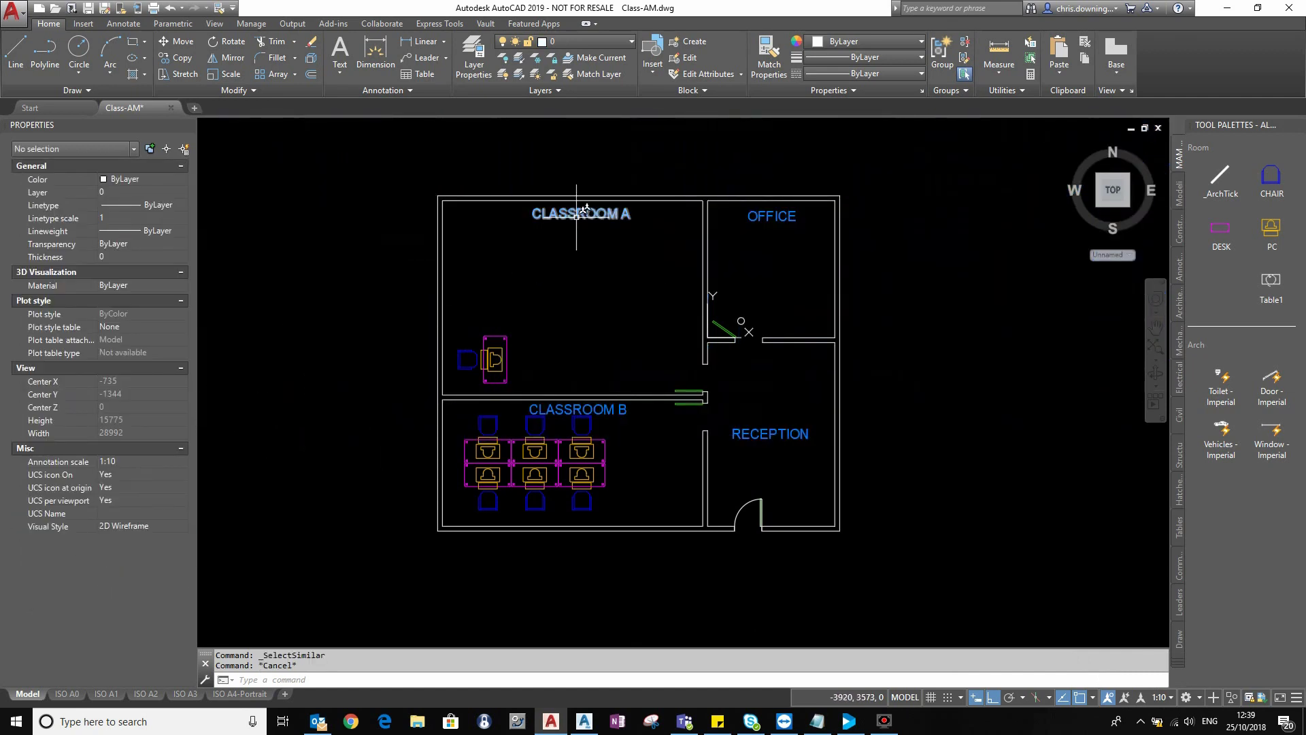
- Set the annotation scale to 1:20 and briefly select the RECEPTION label
left_click(1160, 697)
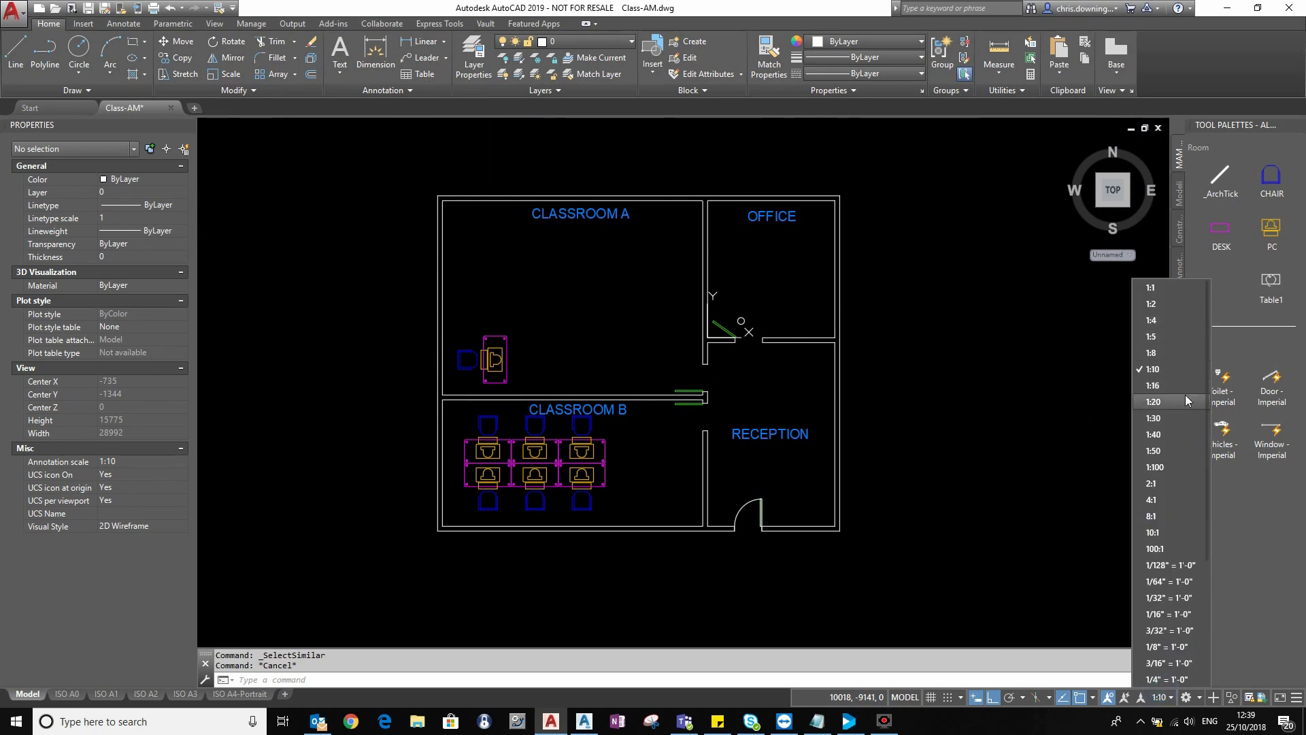
left_click(1185, 395)
left_click(663, 328)
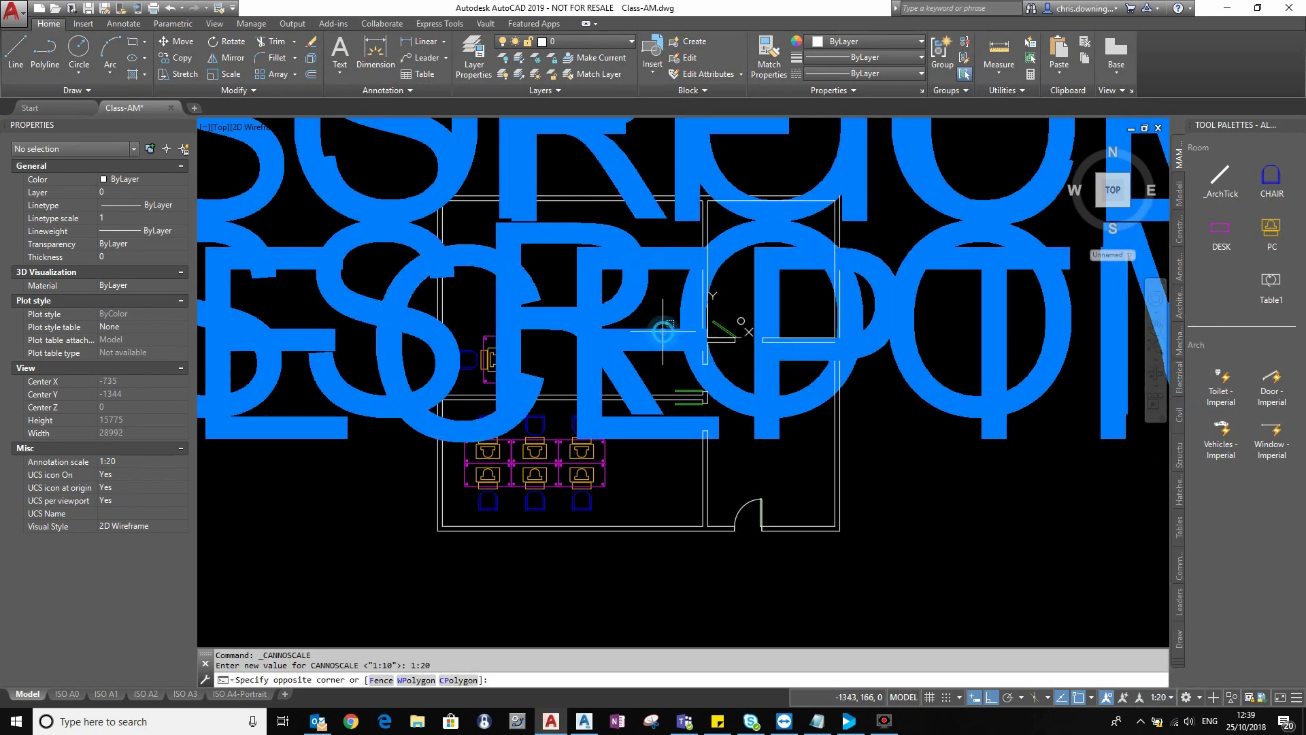
left_click(203, 394)
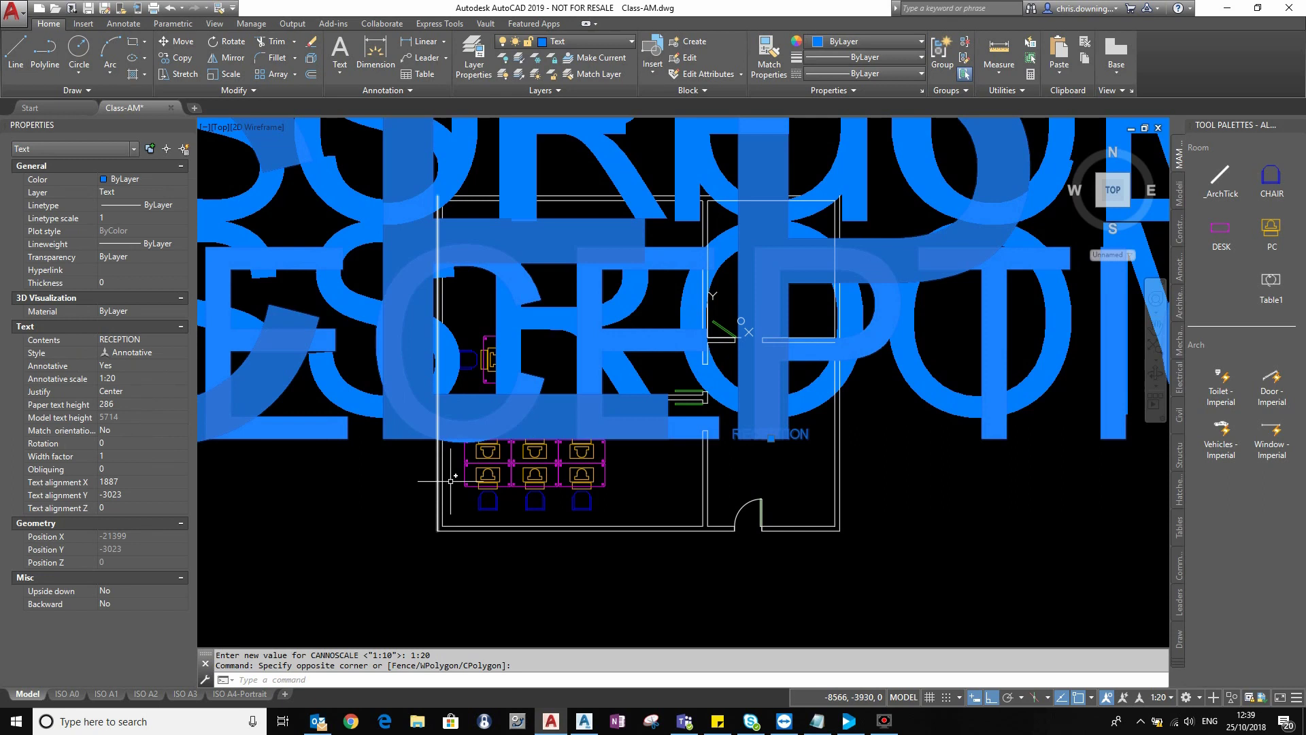
key("Escape")
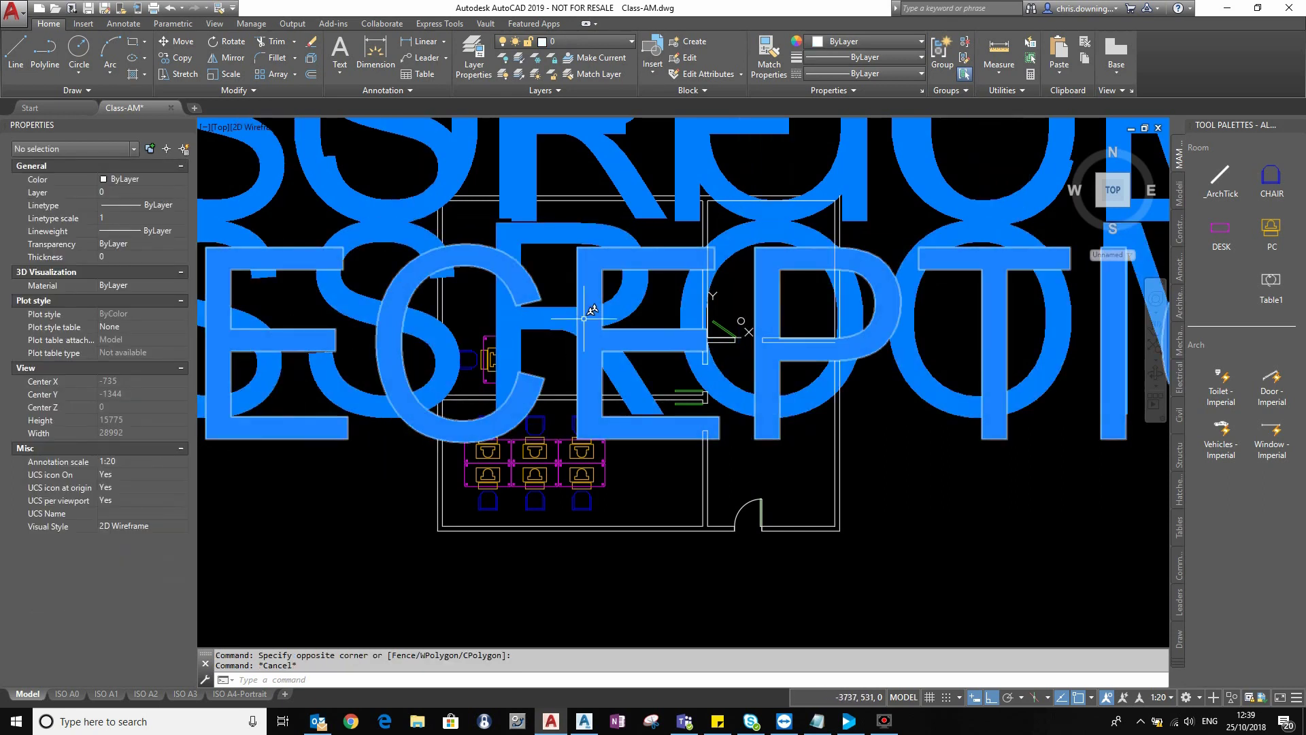
- Select all four room labels from CLASSROOM B and set their paper text height to 4
left_click(599, 294)
right_click(559, 283)
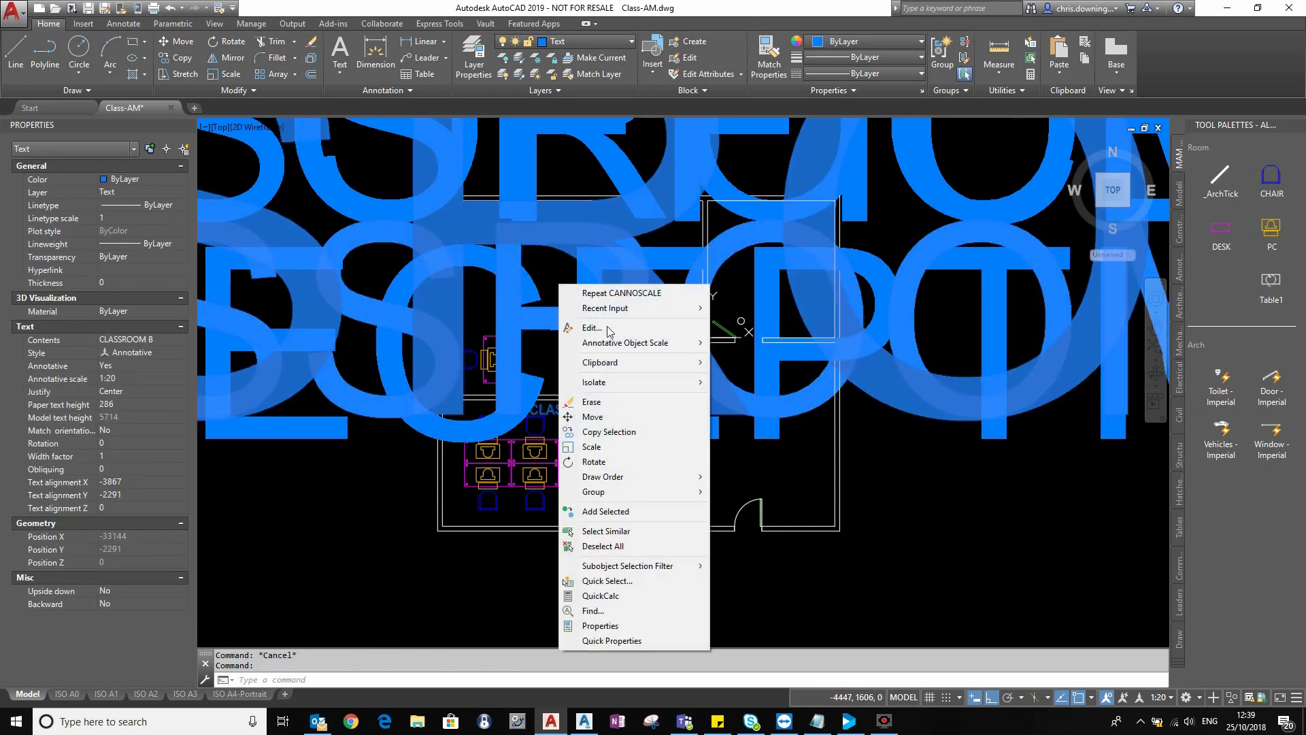
left_click(621, 532)
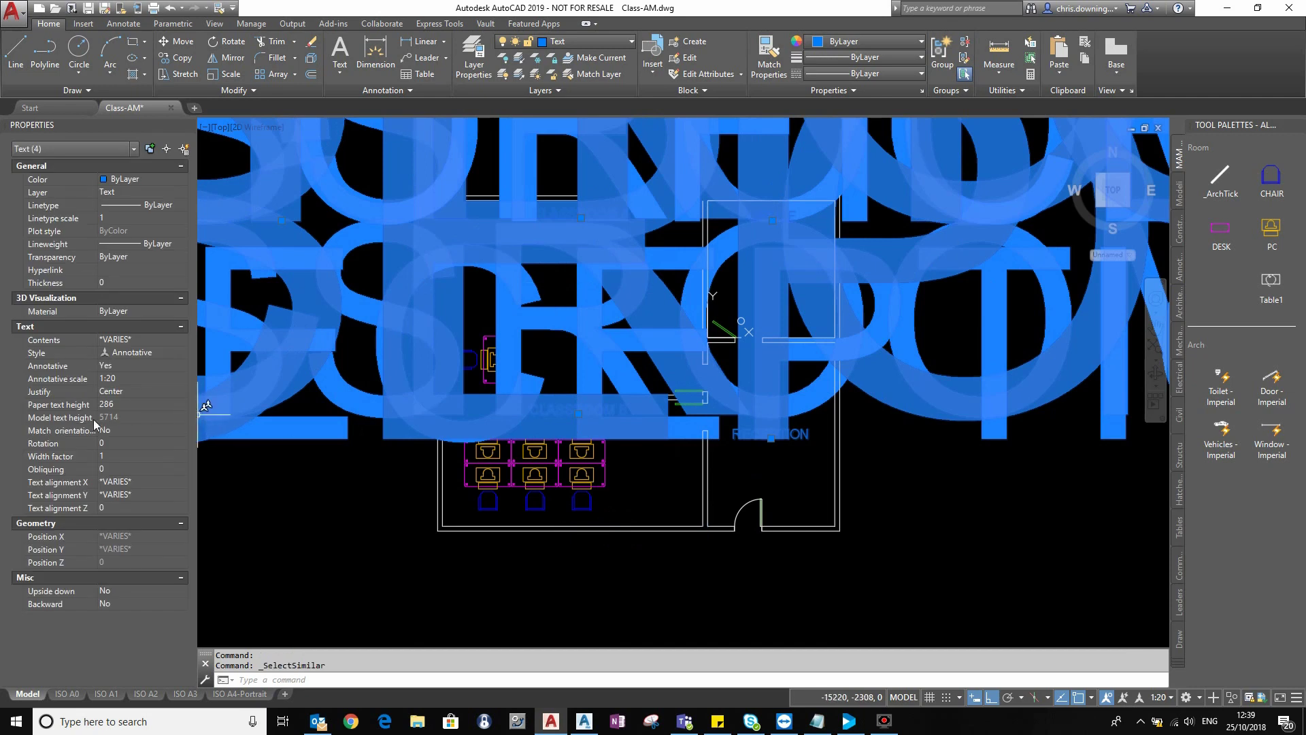
left_click(125, 405)
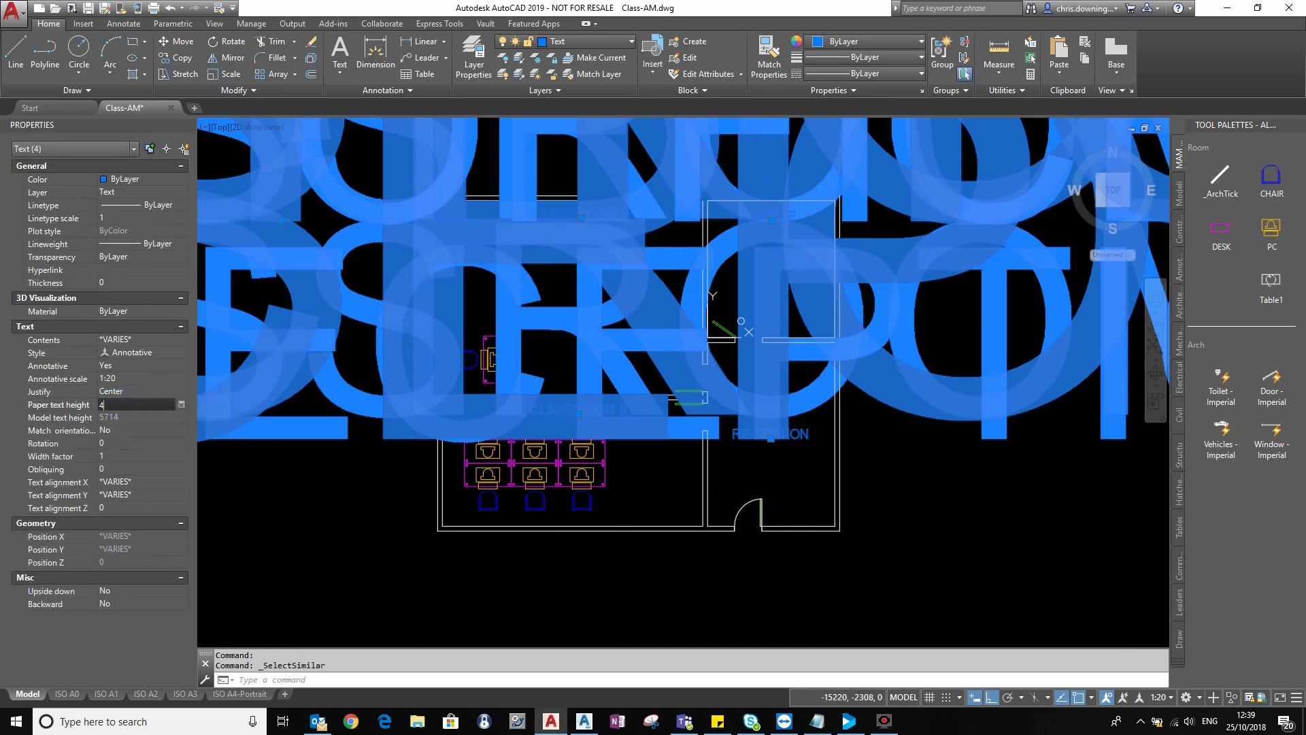
key("Return")
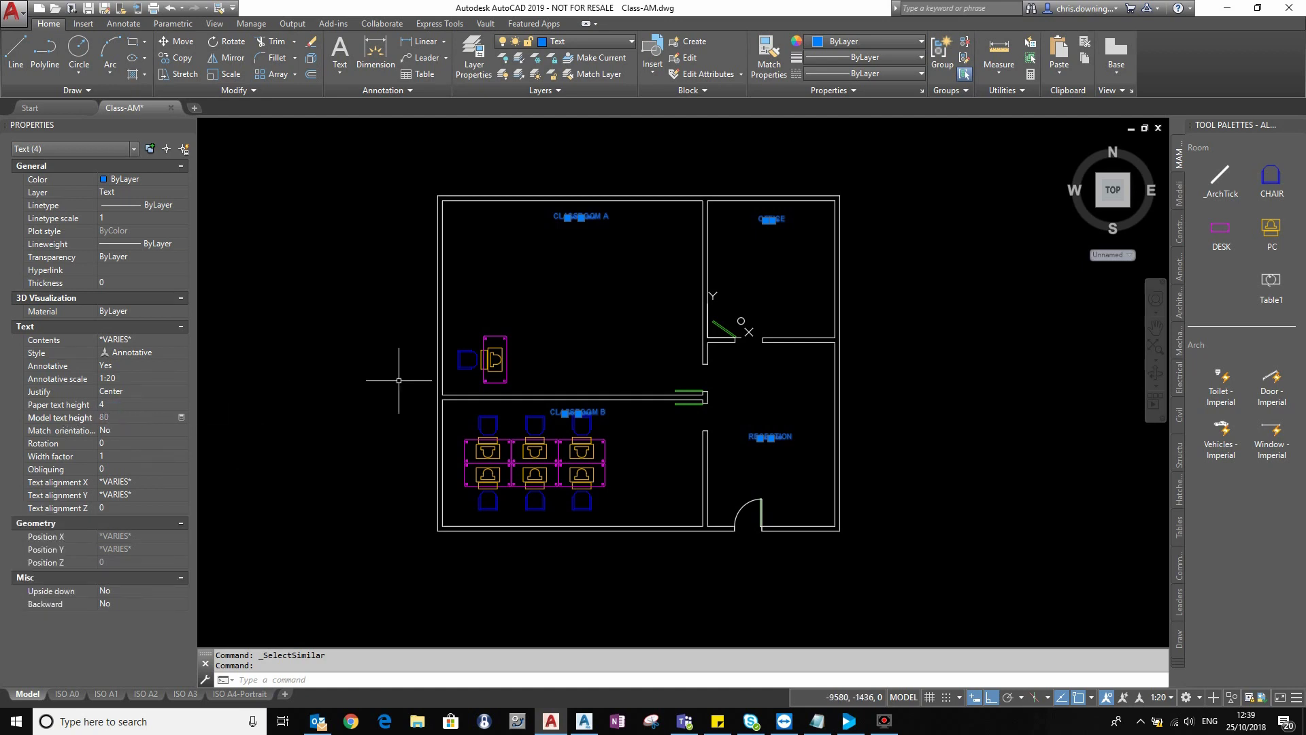
key("Escape")
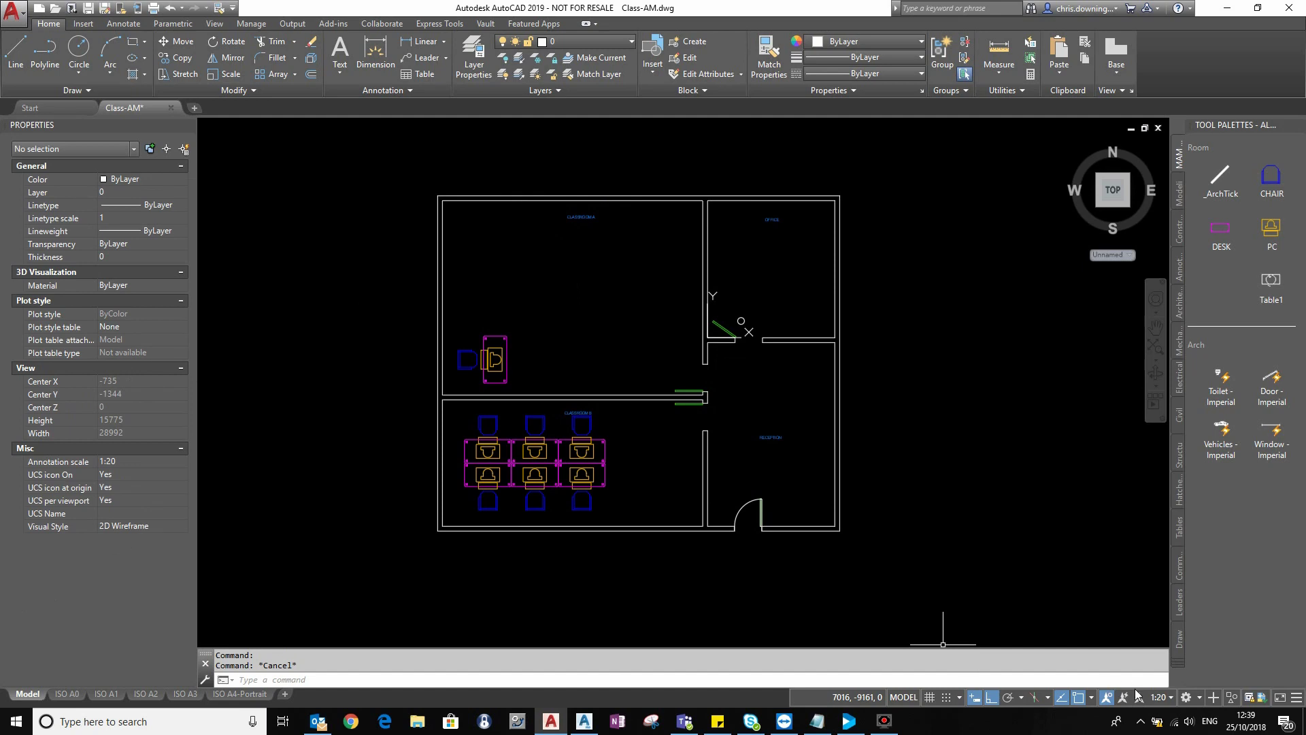
- Switch the annotation scale to 1:40 and check the four room labels via Select Similar
left_click(1160, 697)
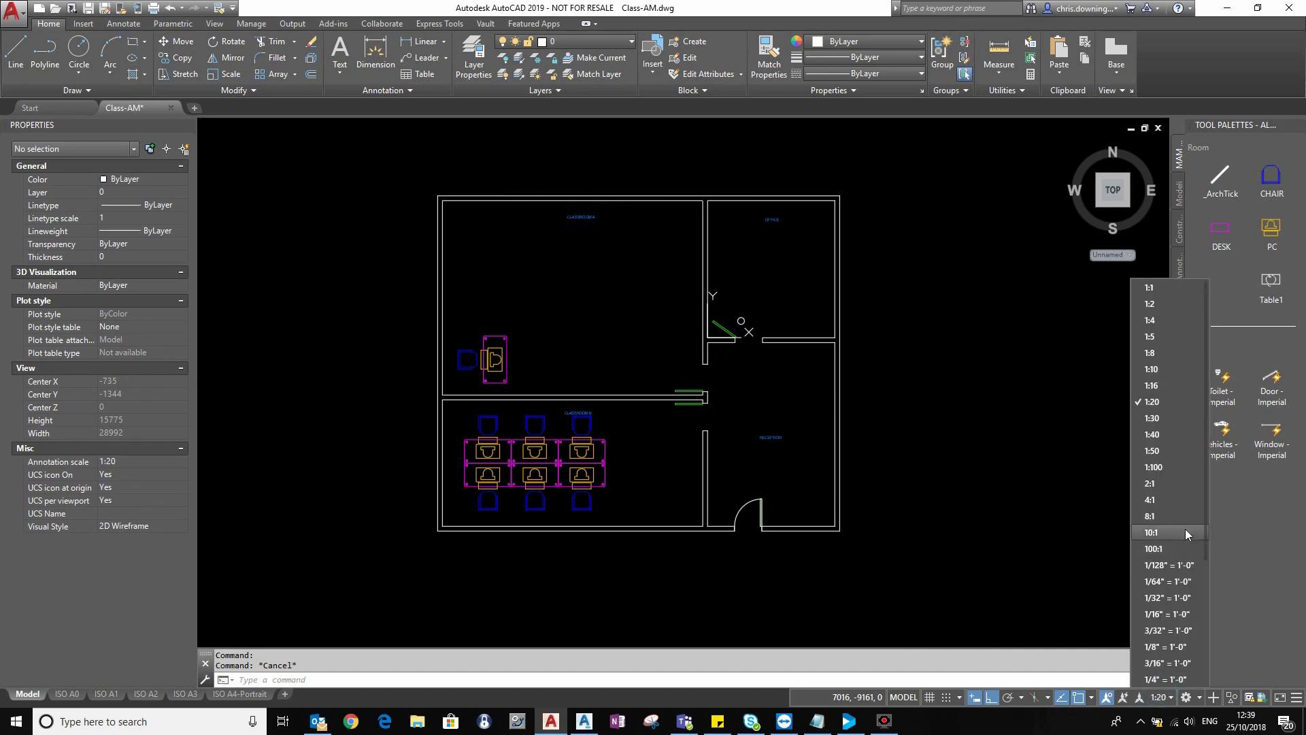
left_click(1169, 433)
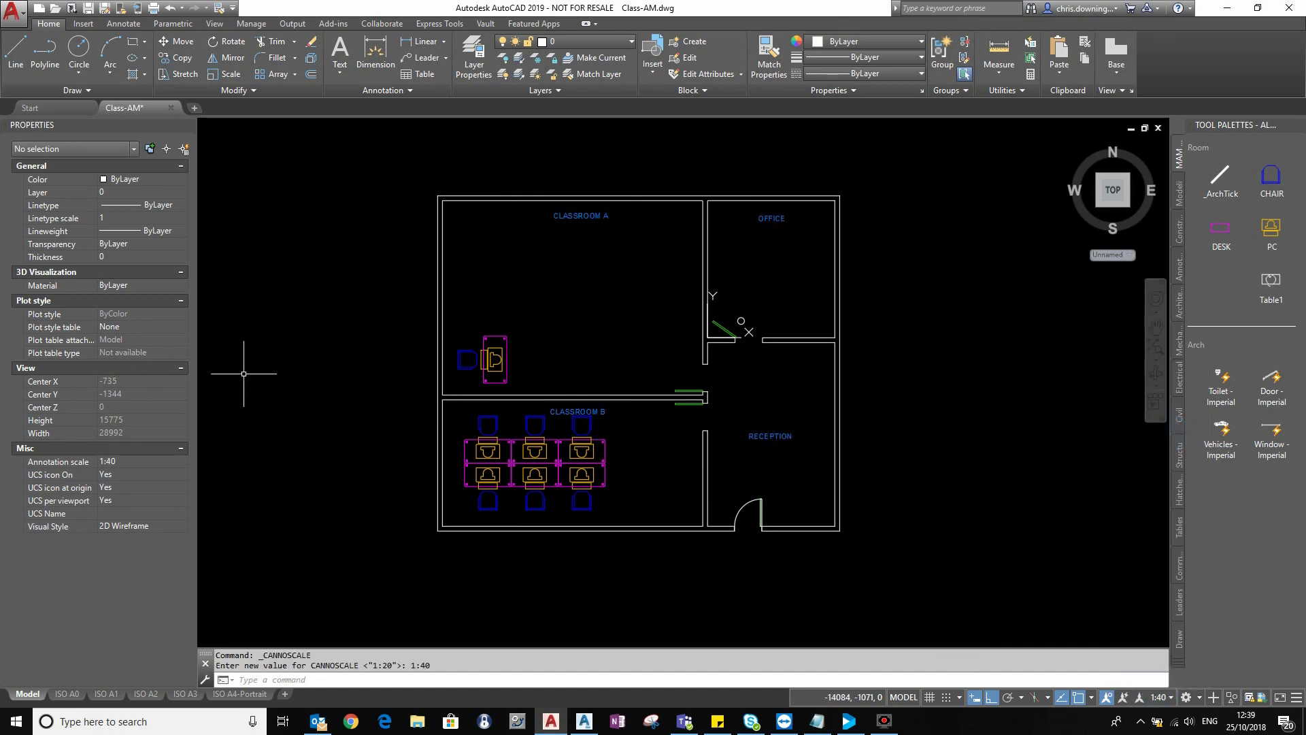
left_click(572, 215)
right_click(519, 266)
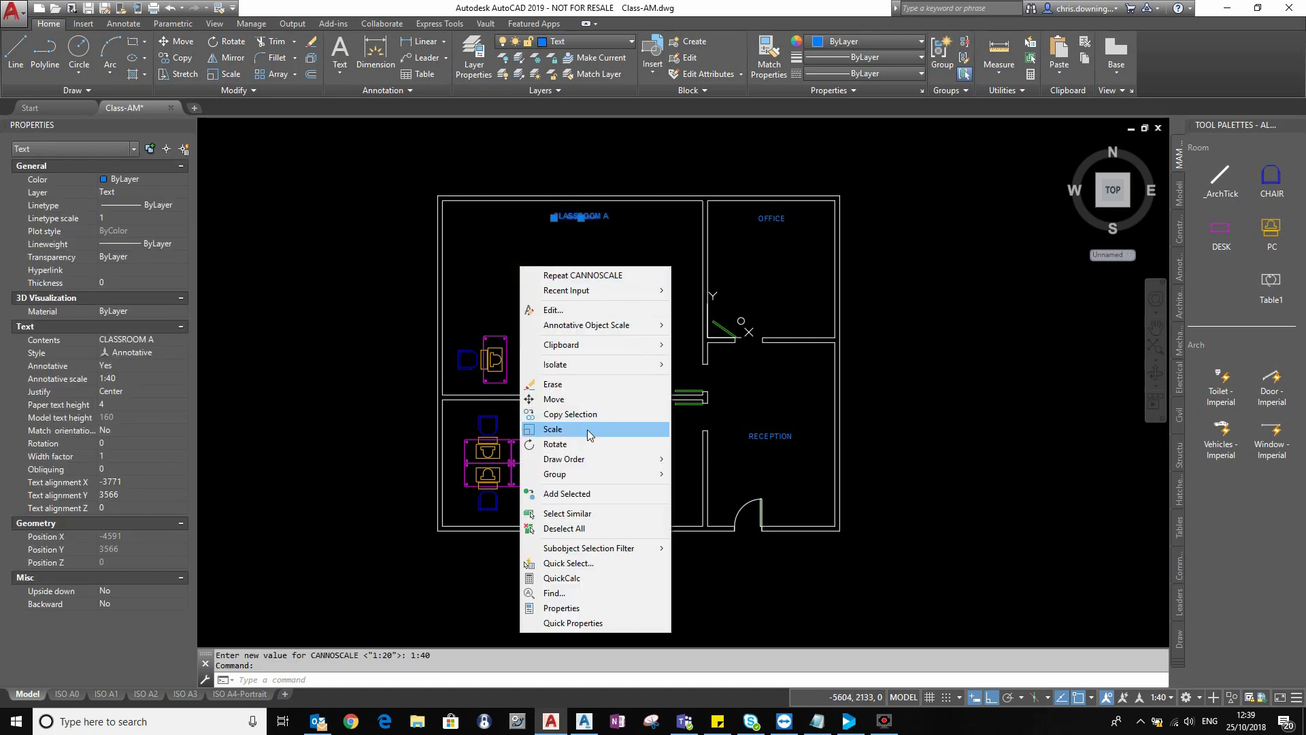
left_click(586, 513)
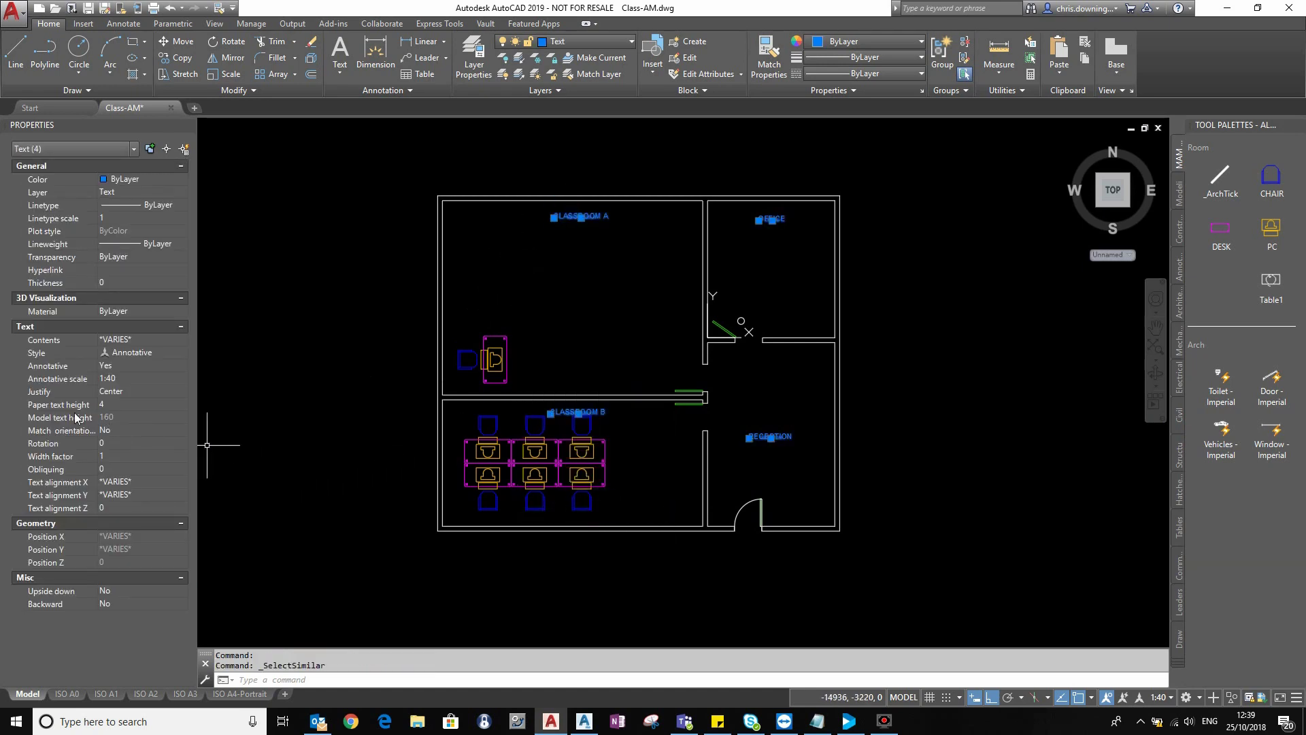
key("Escape")
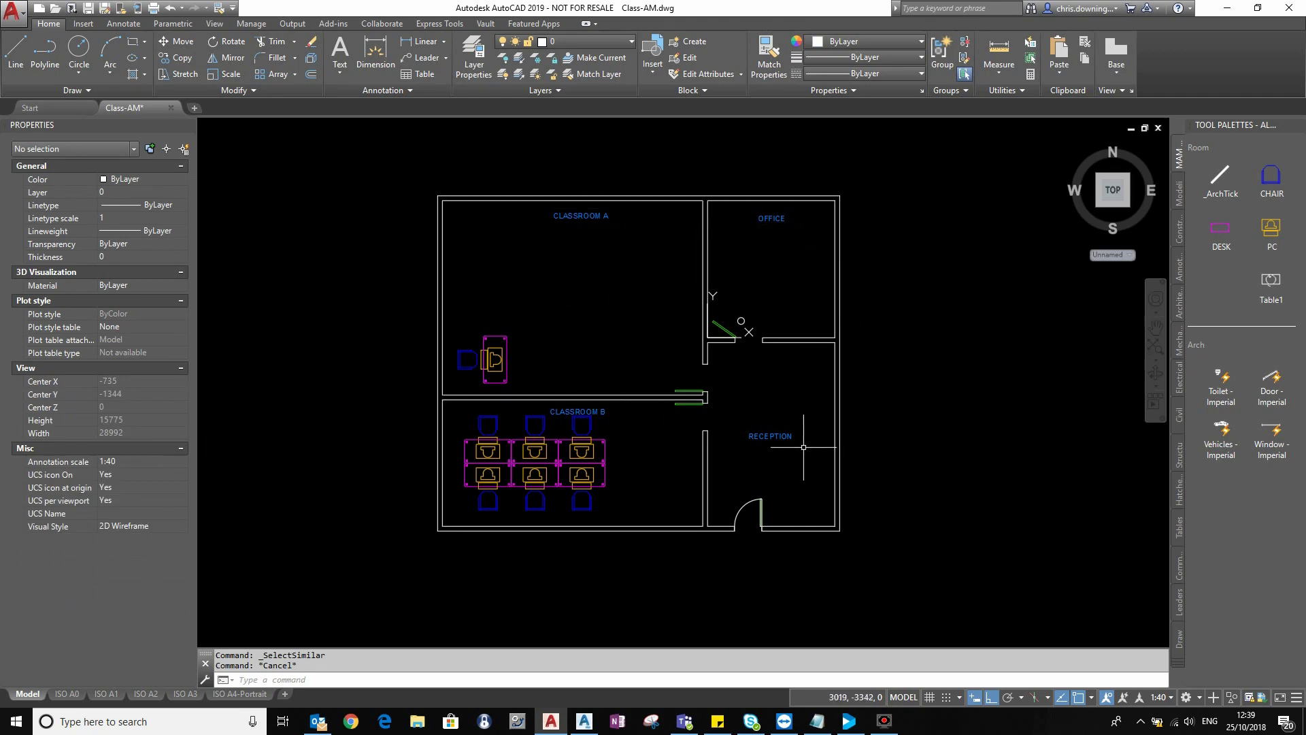
left_click(575, 410)
right_click(601, 296)
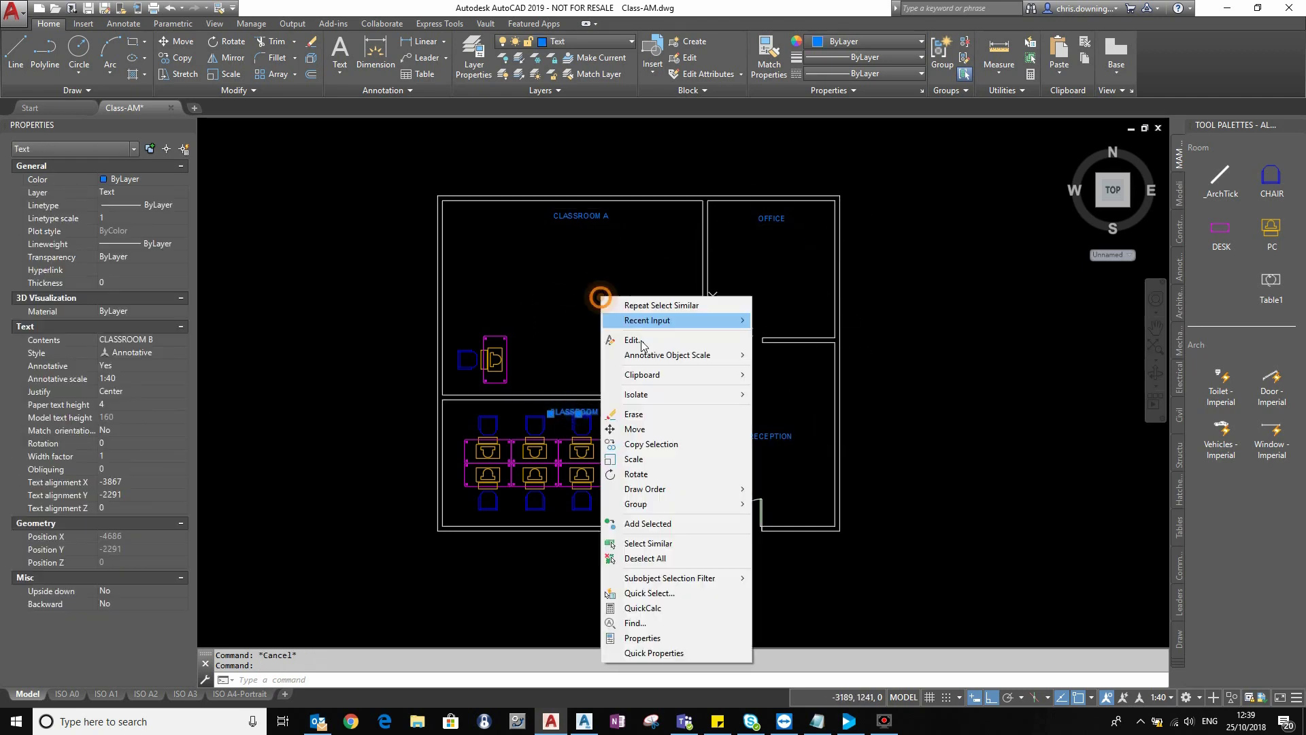
left_click(649, 543)
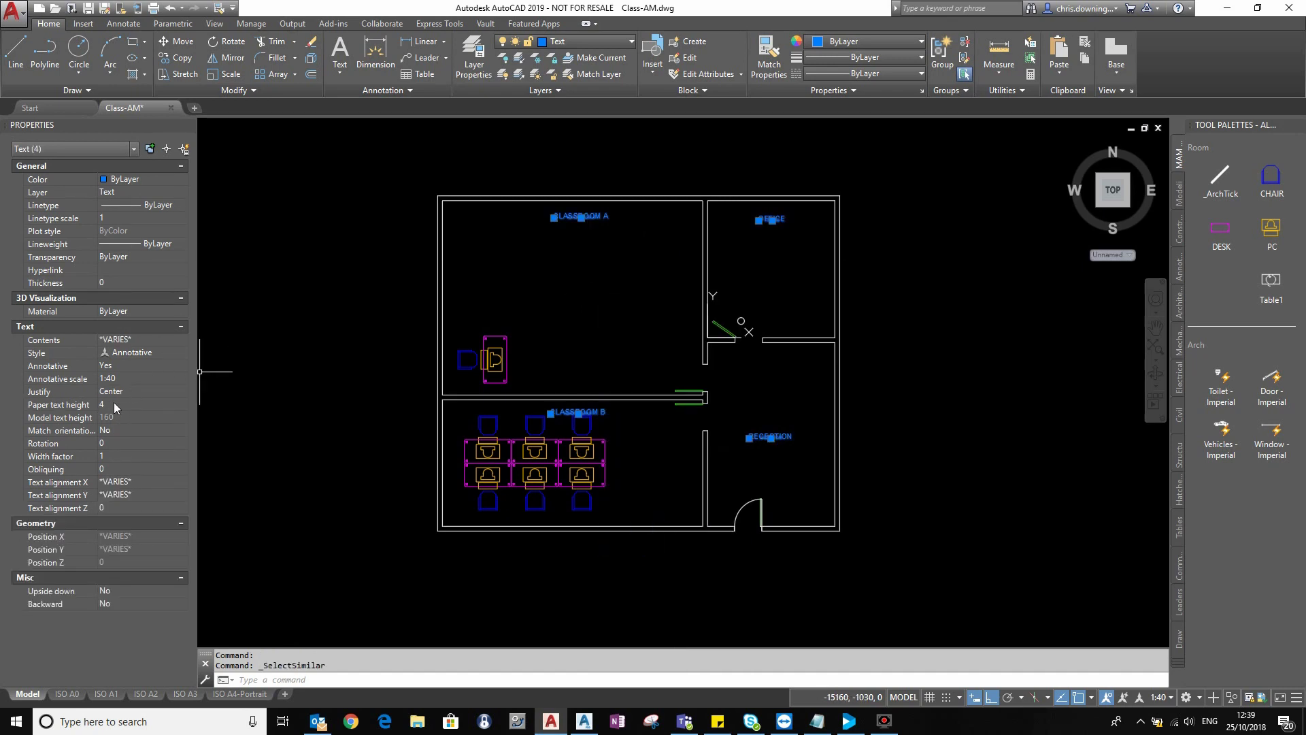
- Open the ISO A0 layout and zoom out to see the whole sheet
left_click(67, 694)
middle_click_drag(431, 431, 490, 413)
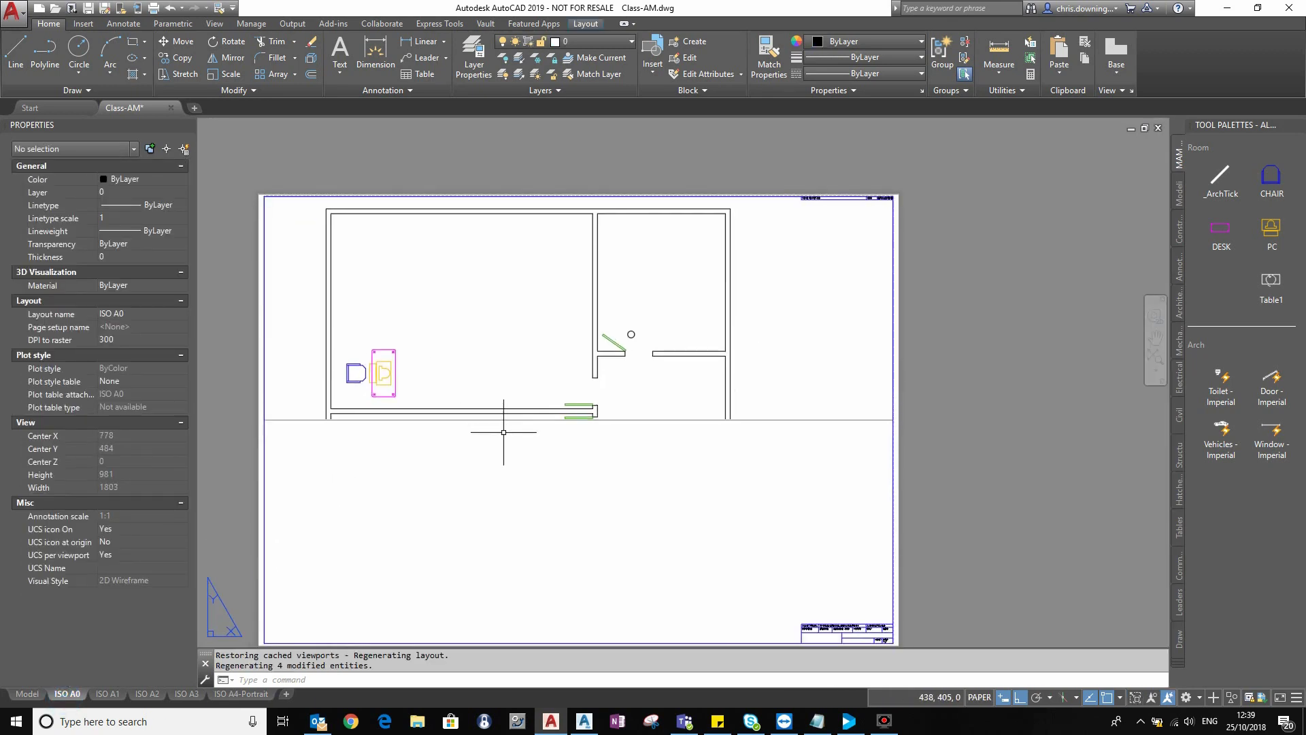
scroll(502, 454, "down", 3)
- Copy the A0 viewport directly below the original and show annotative objects at all scales
left_click(687, 391)
left_click(683, 446)
right_click(797, 370)
left_click(850, 487)
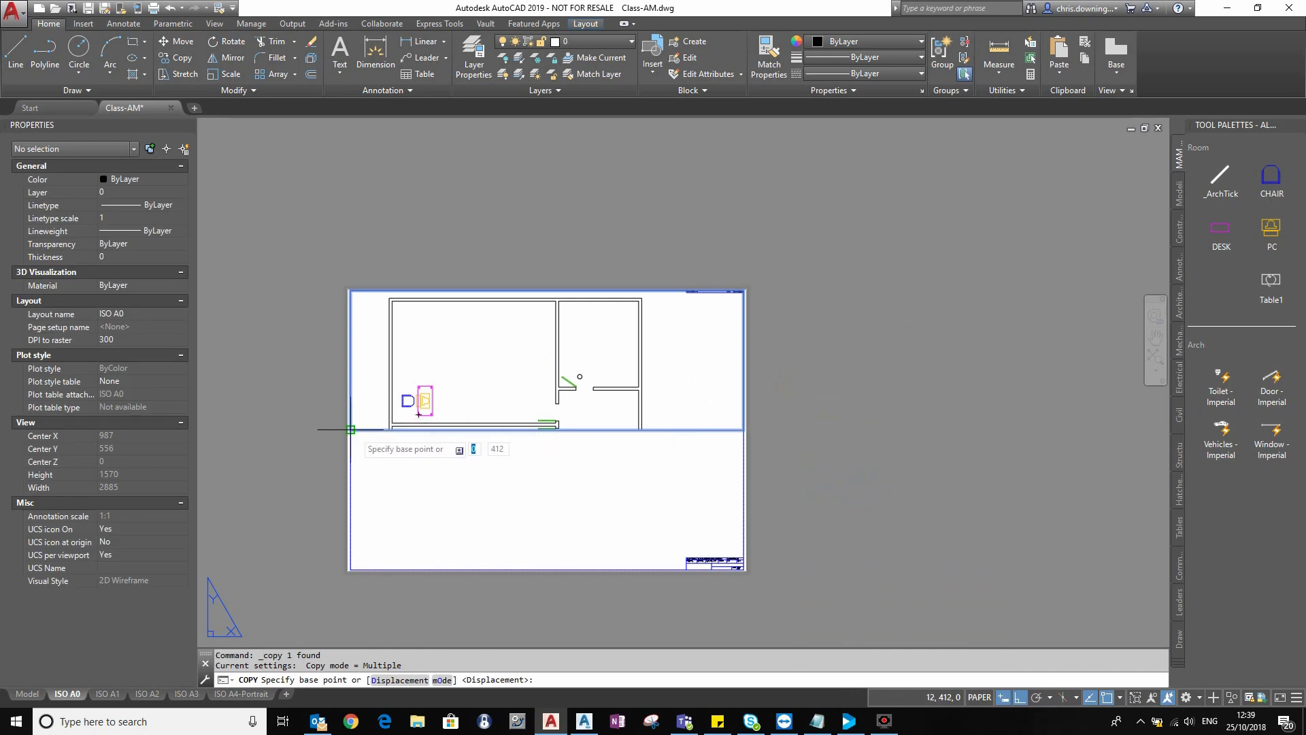
left_click(352, 292)
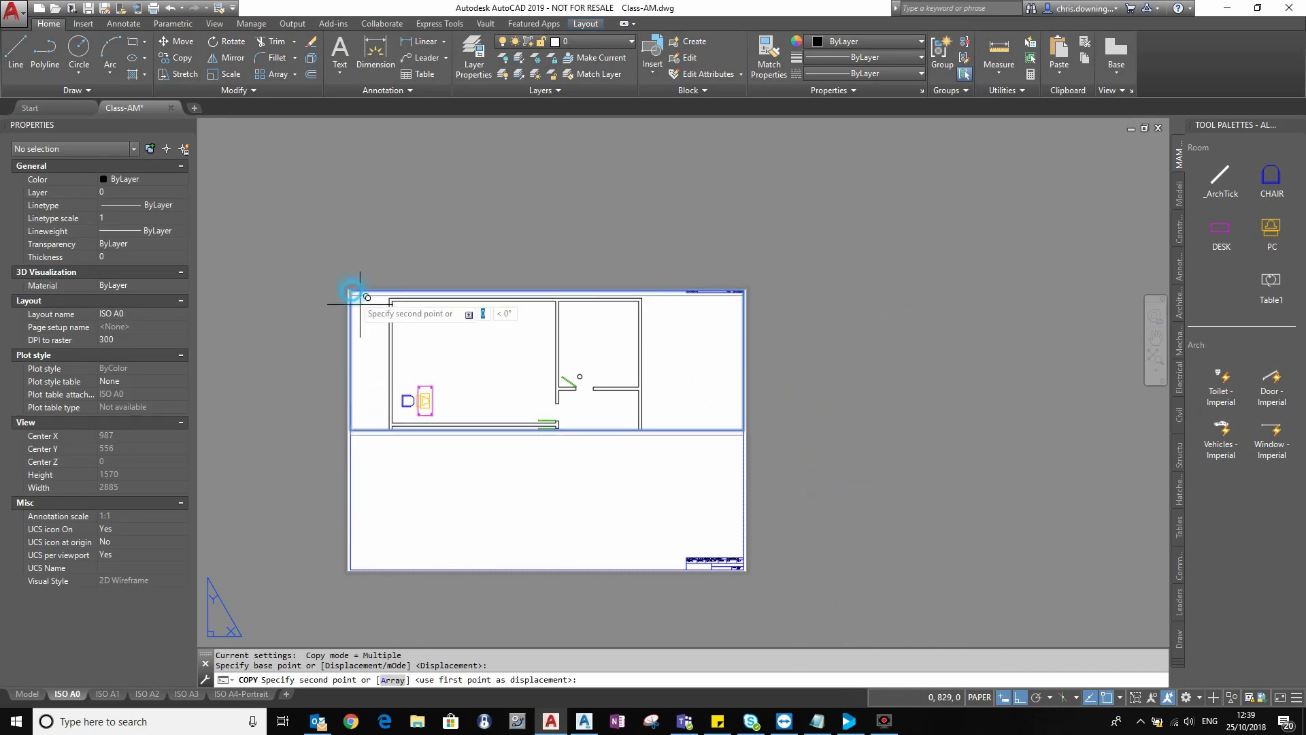
left_click(351, 432)
key("Escape")
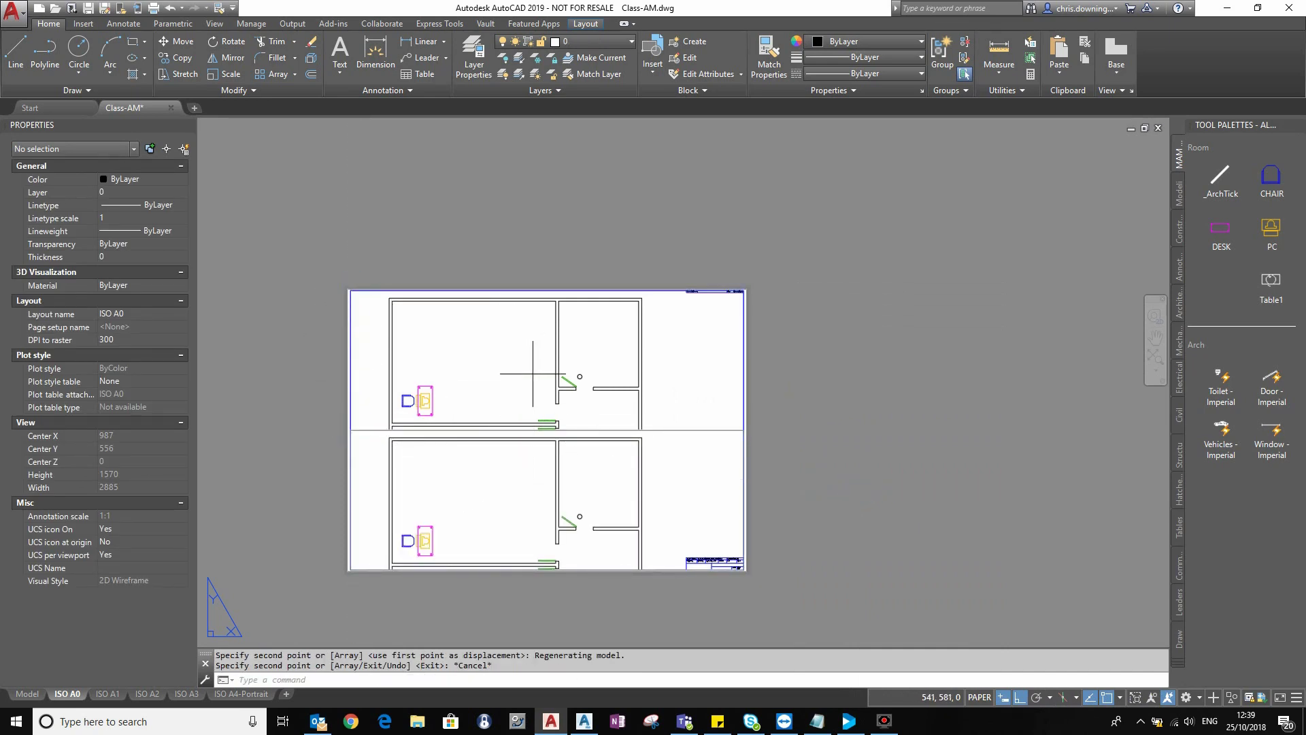
double_click(533, 373)
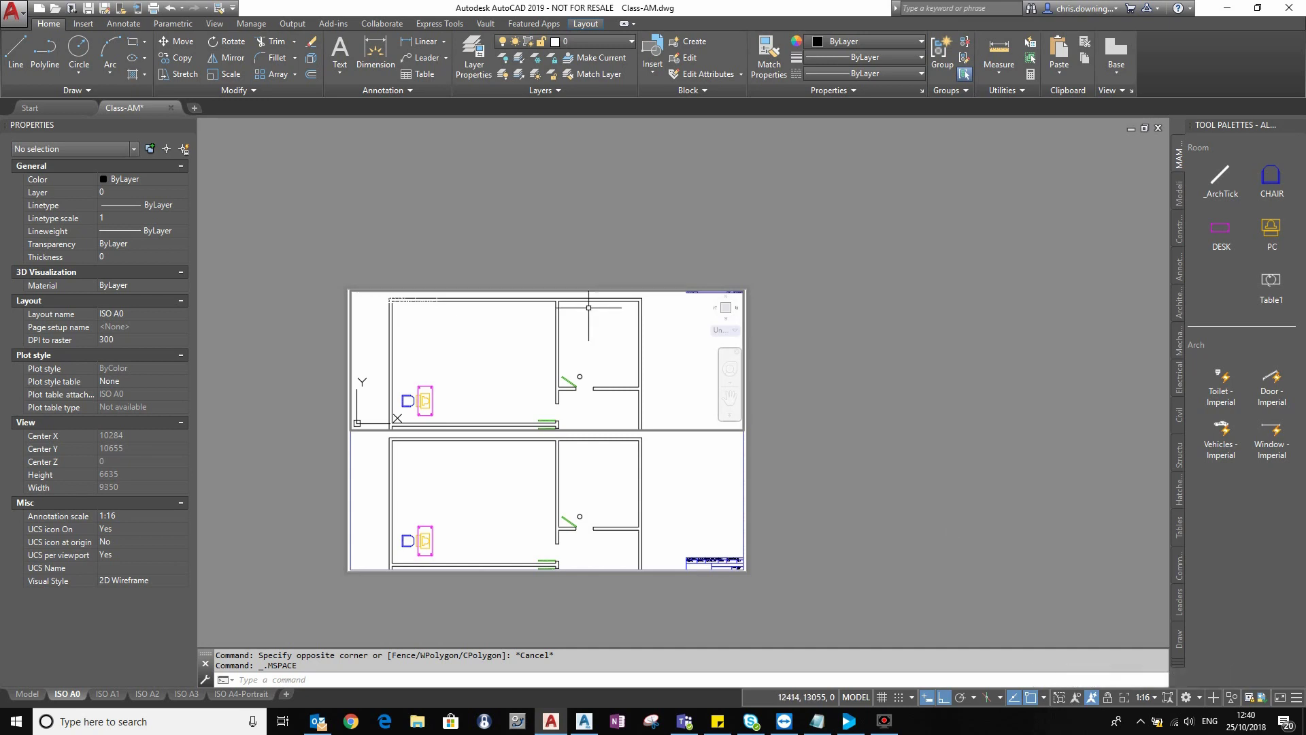
left_click(1077, 698)
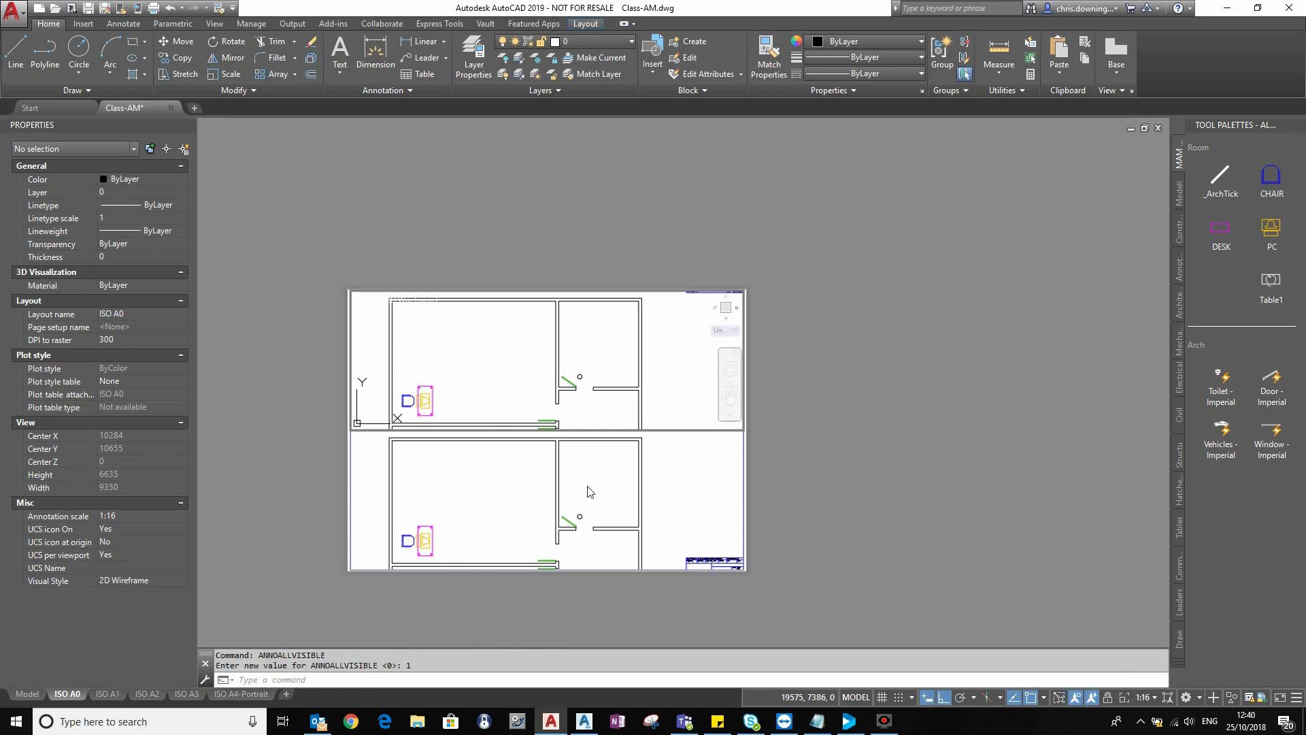
- Give the upper viewport a 1:20 annotation scale and the lower viewport 1:40, recentring the plan
left_click(1135, 698)
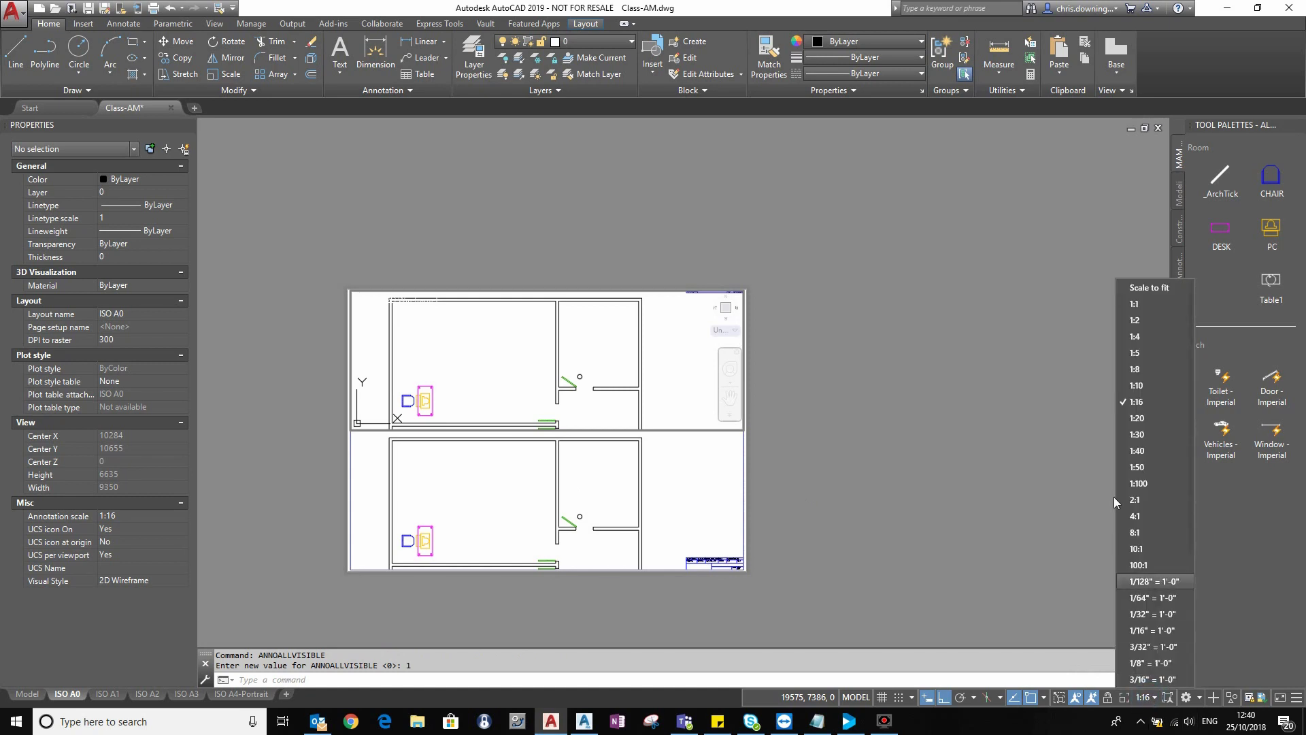
left_click(1146, 418)
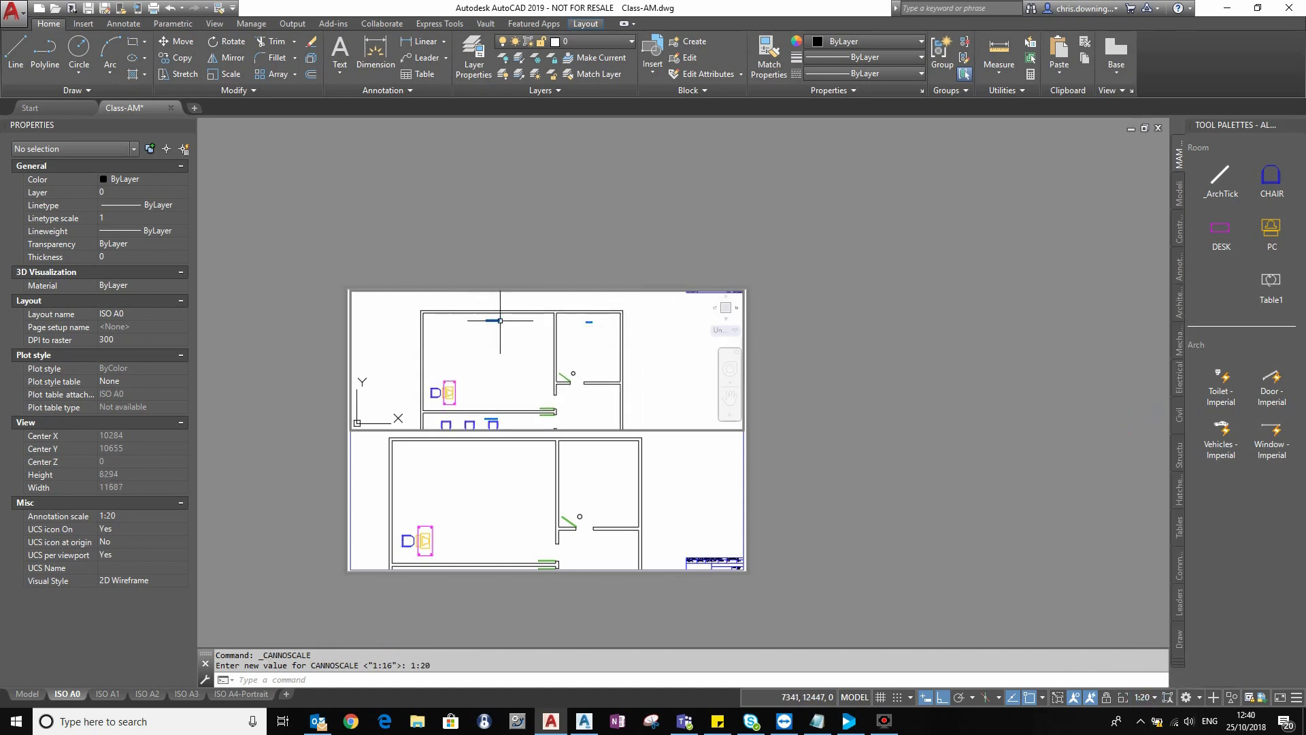
left_click(660, 504)
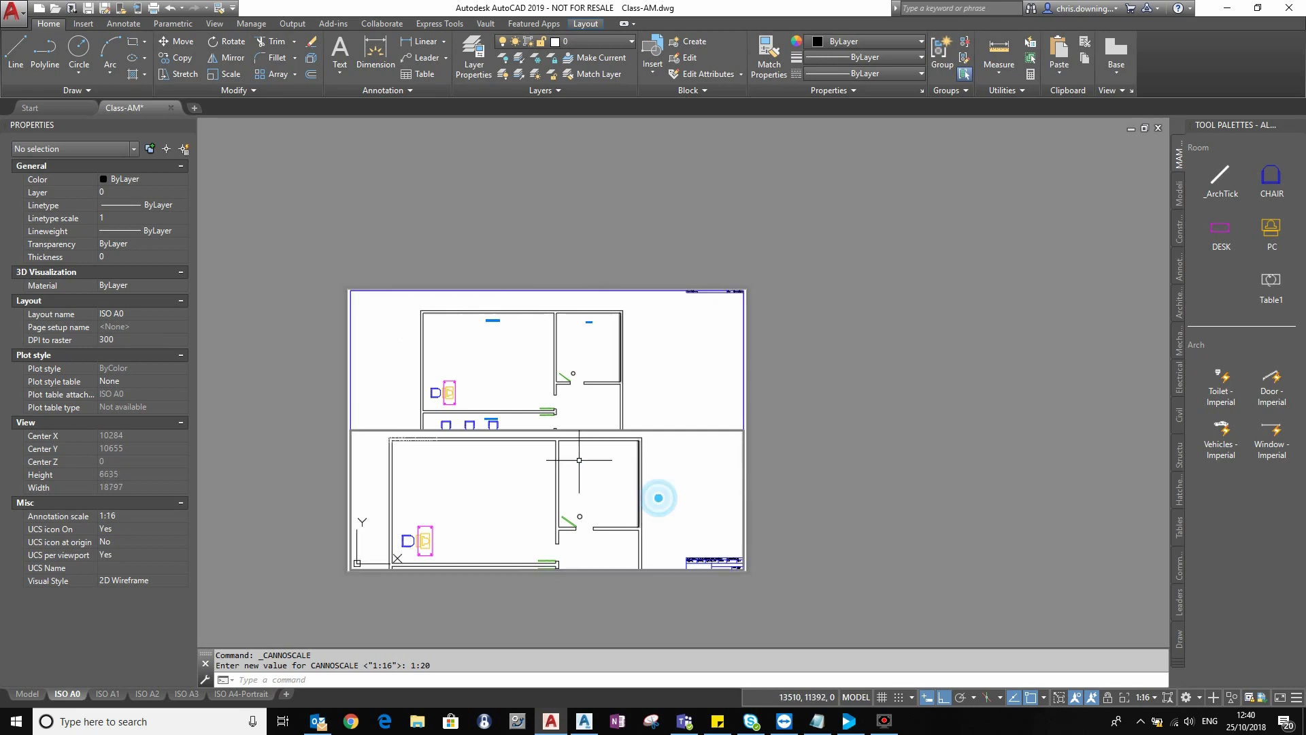
left_click(1154, 698)
left_click(1137, 451)
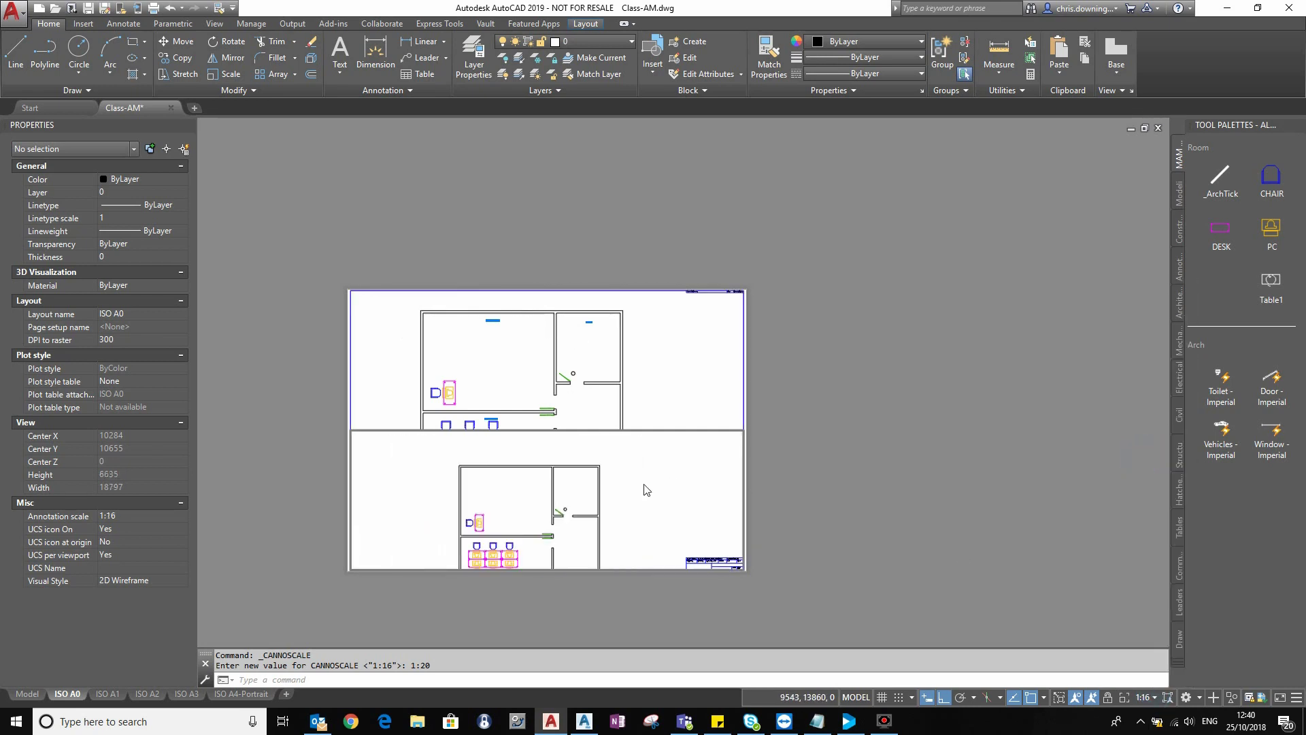
middle_click_drag(546, 509, 541, 491)
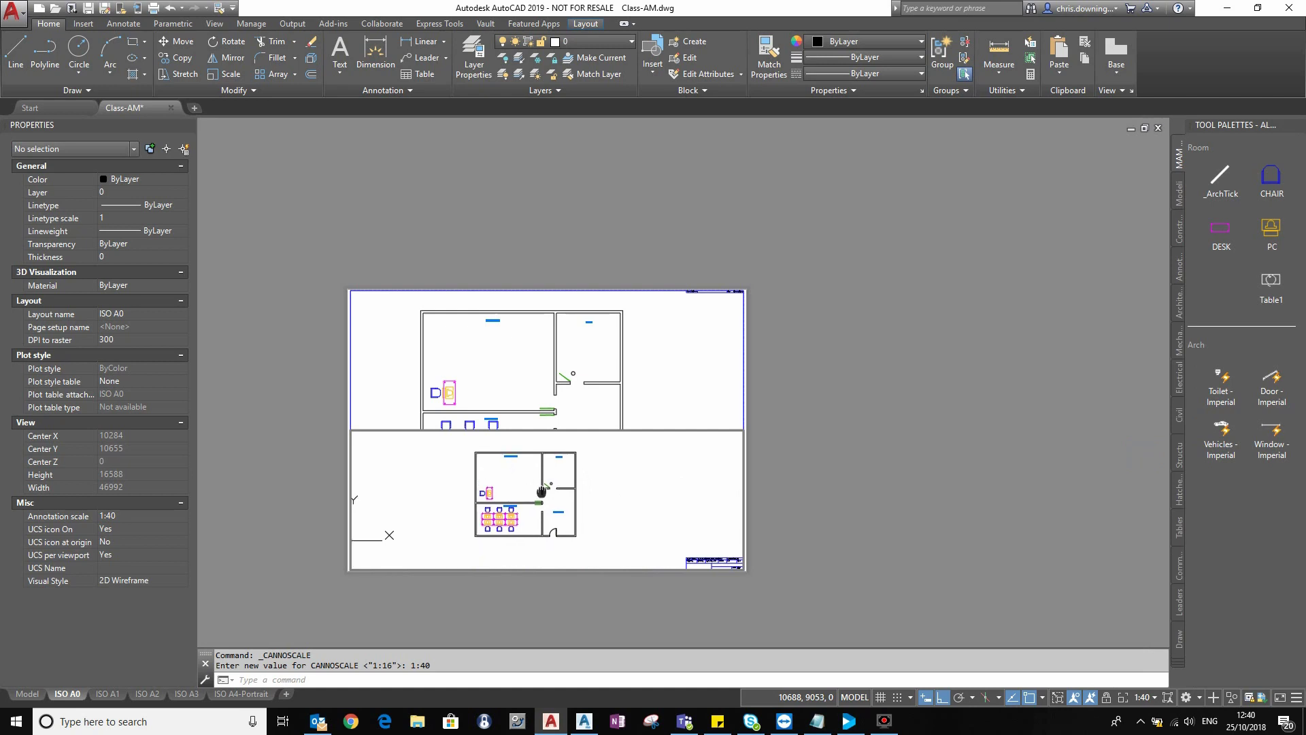
- Return to the A0 sheet and select each viewport to confirm the 1:40 and 1:20 scales
double_click(806, 500)
scroll(676, 467, "up", 4)
middle_click_drag(676, 466, 588, 456)
scroll(588, 456, "down", 4)
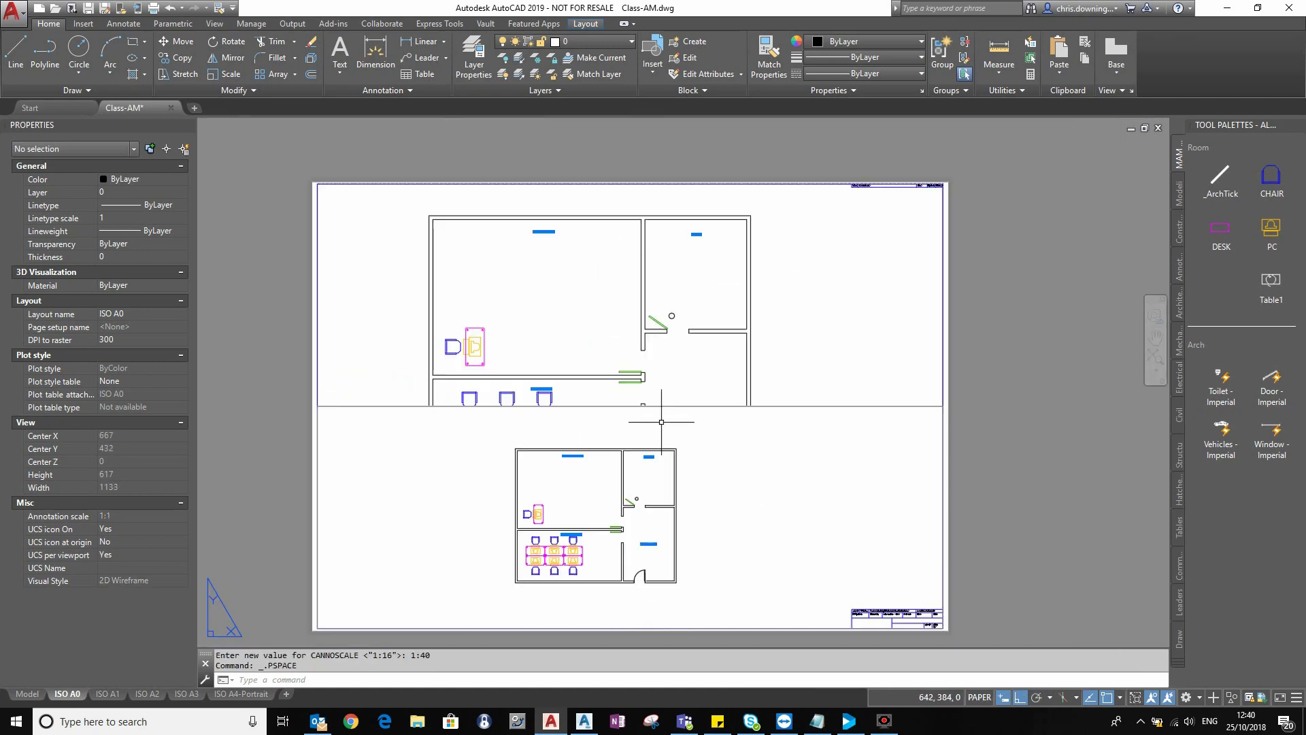
double_click(773, 370)
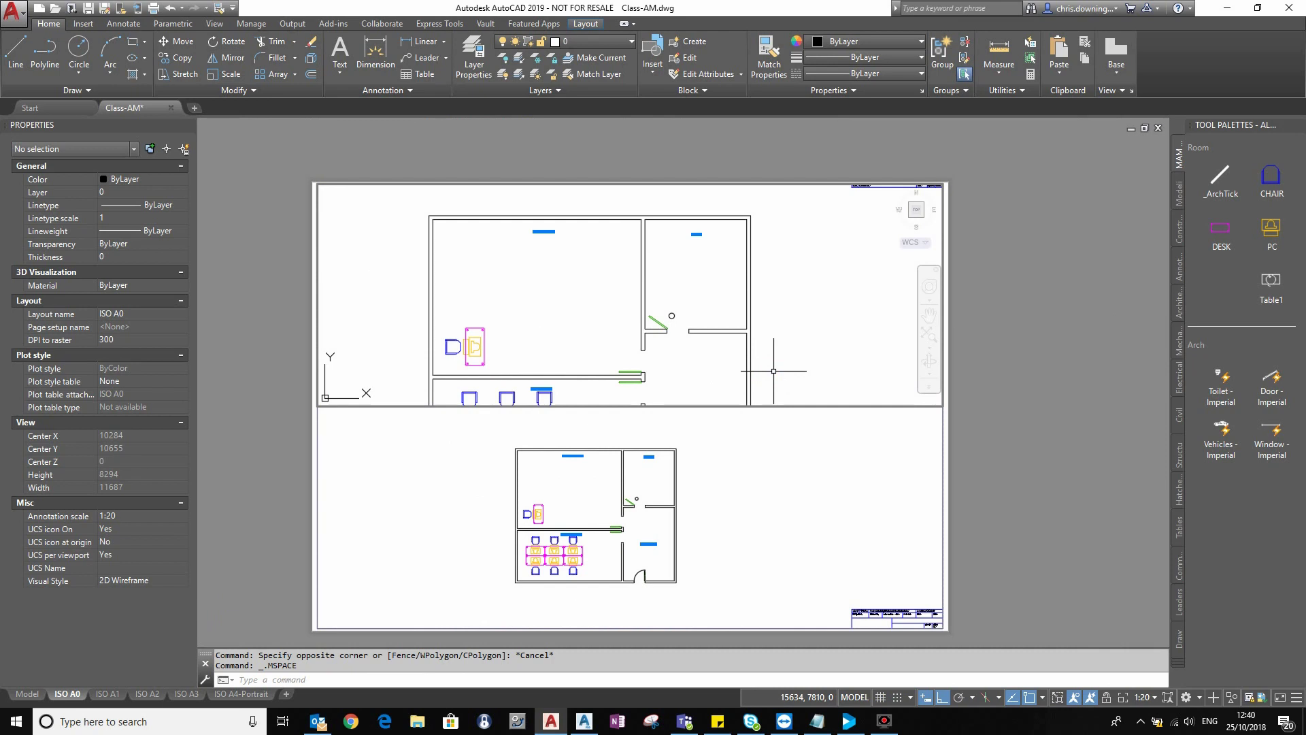
left_click(749, 461)
left_click(758, 472)
left_click(860, 540)
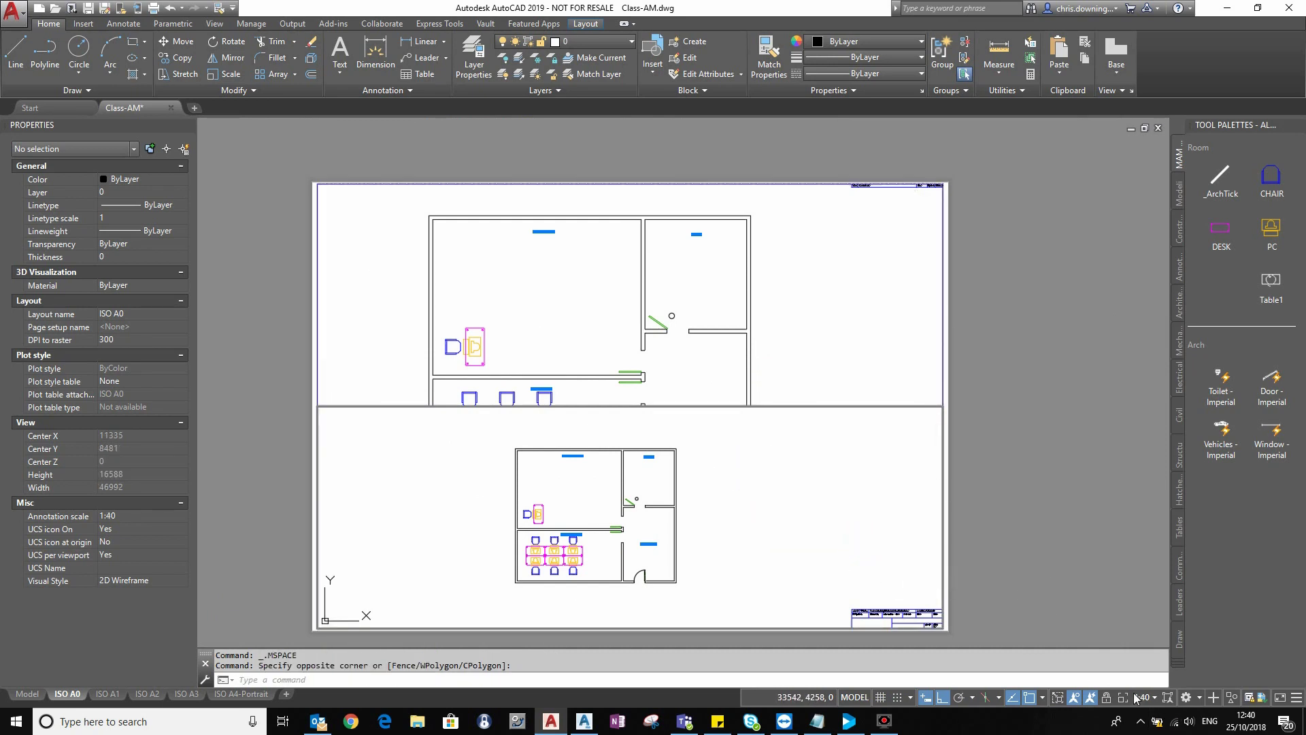
left_click(602, 281)
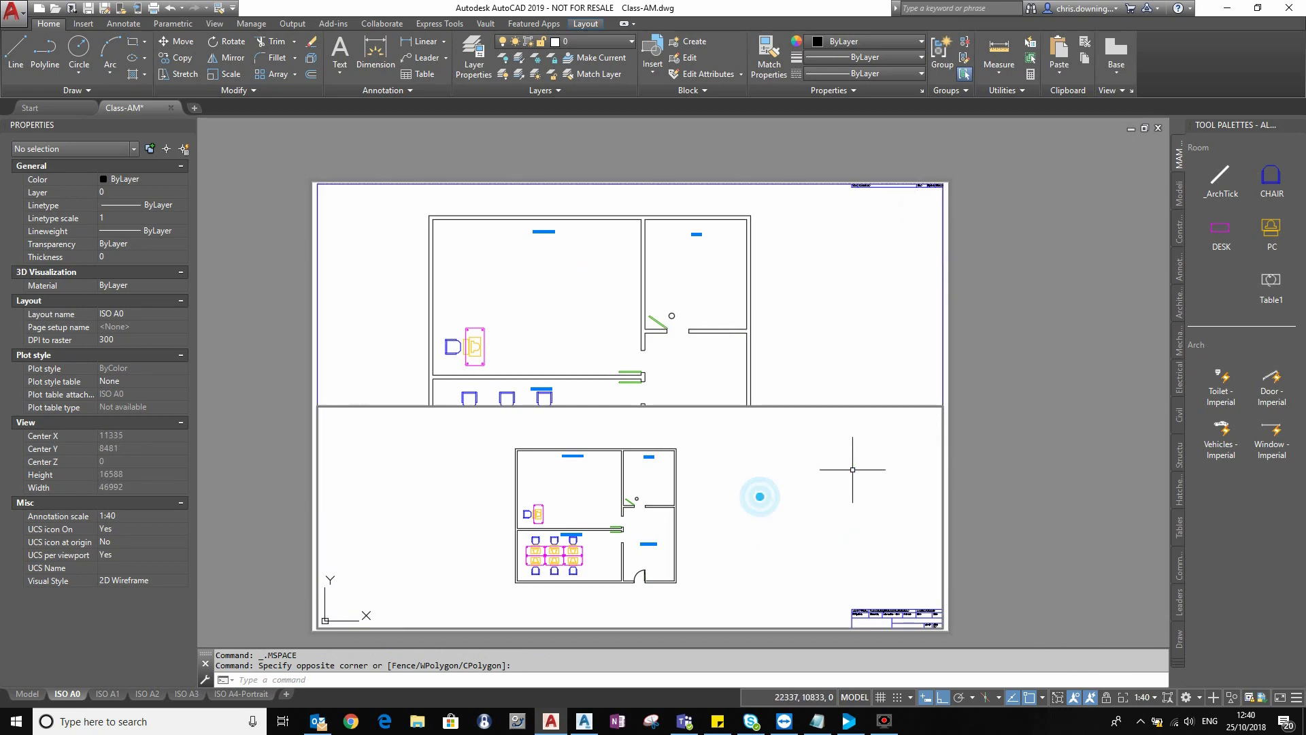
double_click(1001, 487)
scroll(580, 437, "up", 2)
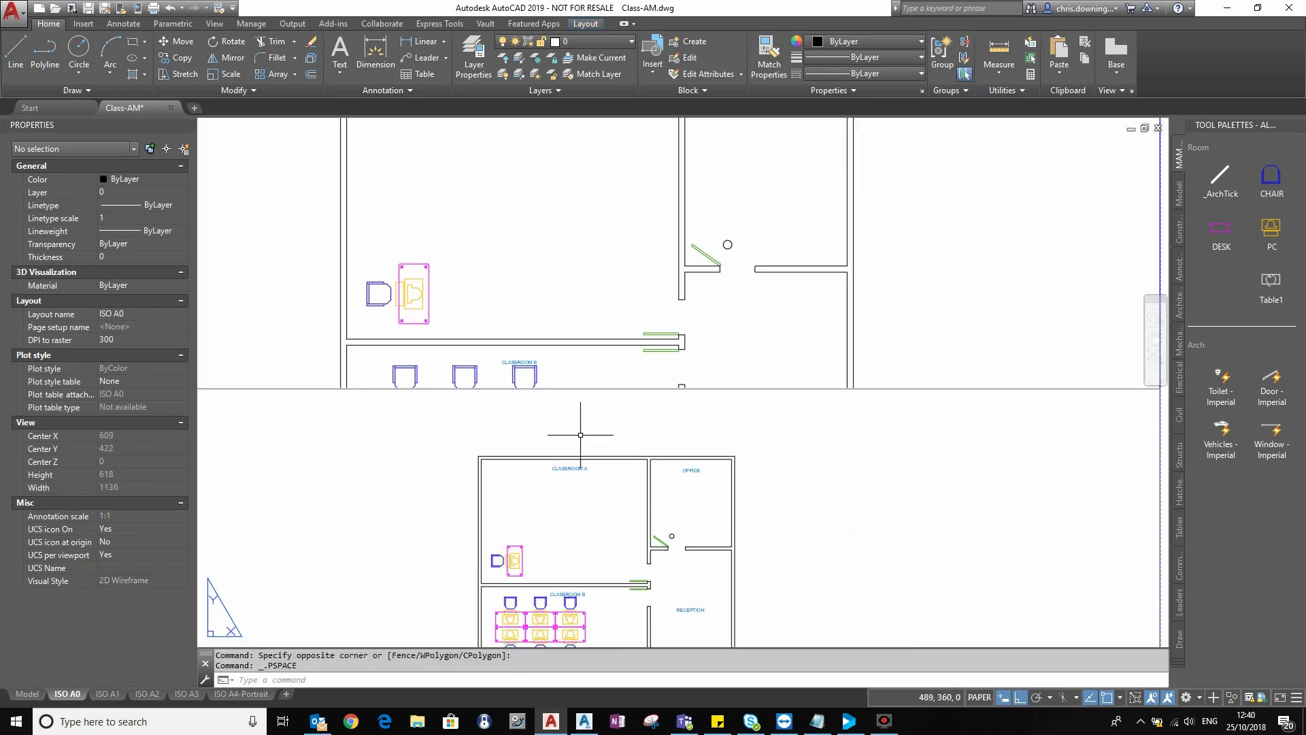
left_click(998, 49)
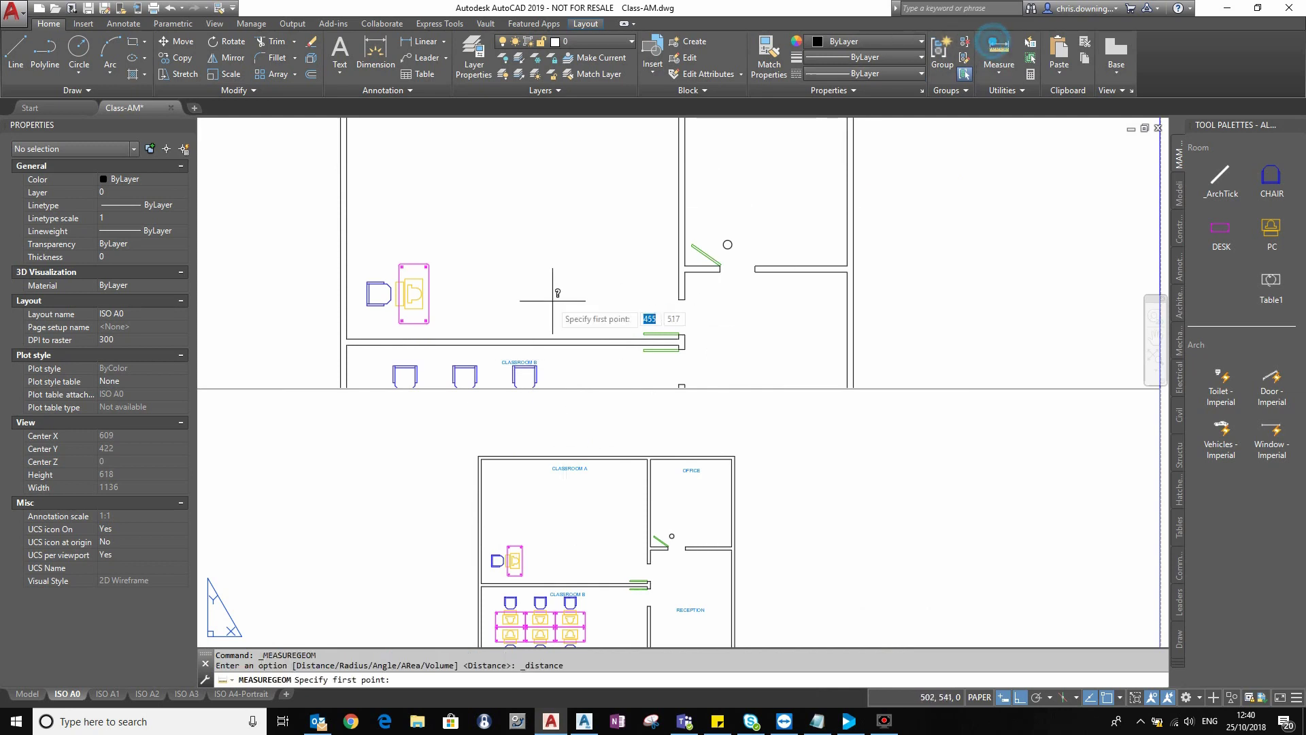
scroll(545, 317, "up", 4)
left_click(558, 395)
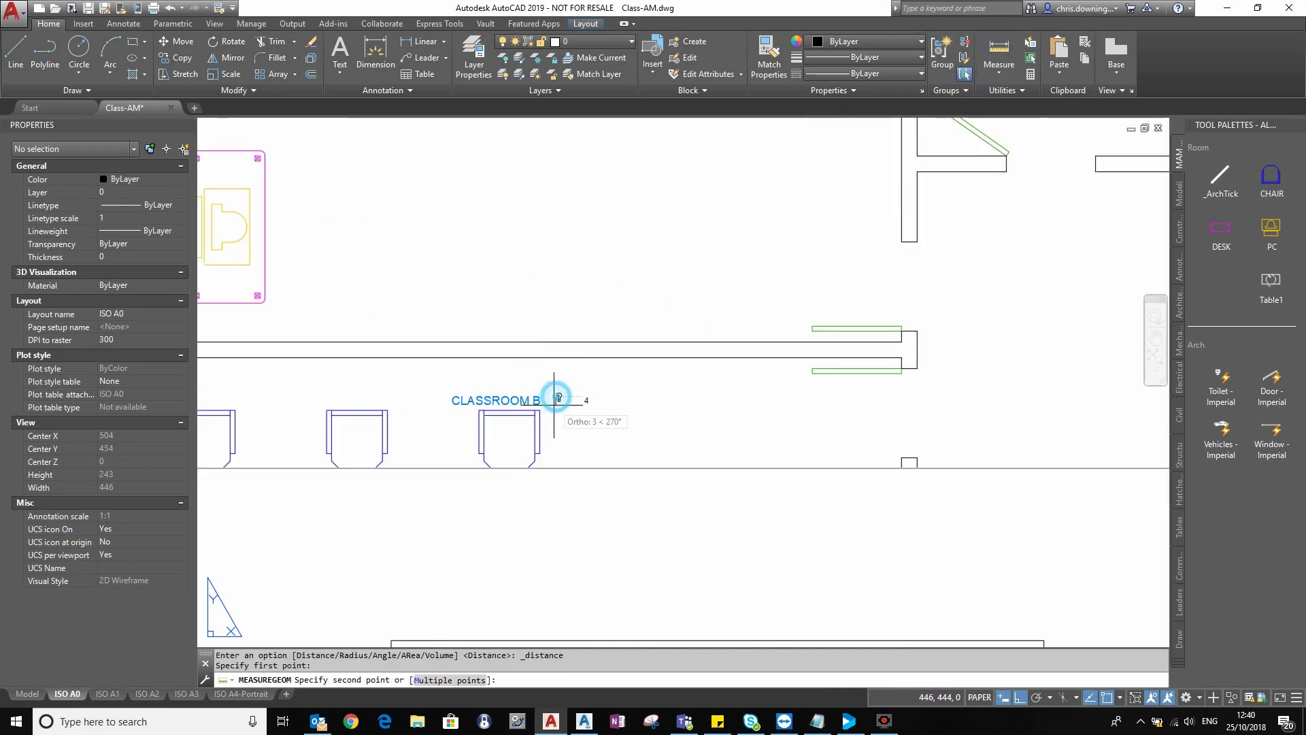
key("Escape")
scroll(557, 404, "down", 5)
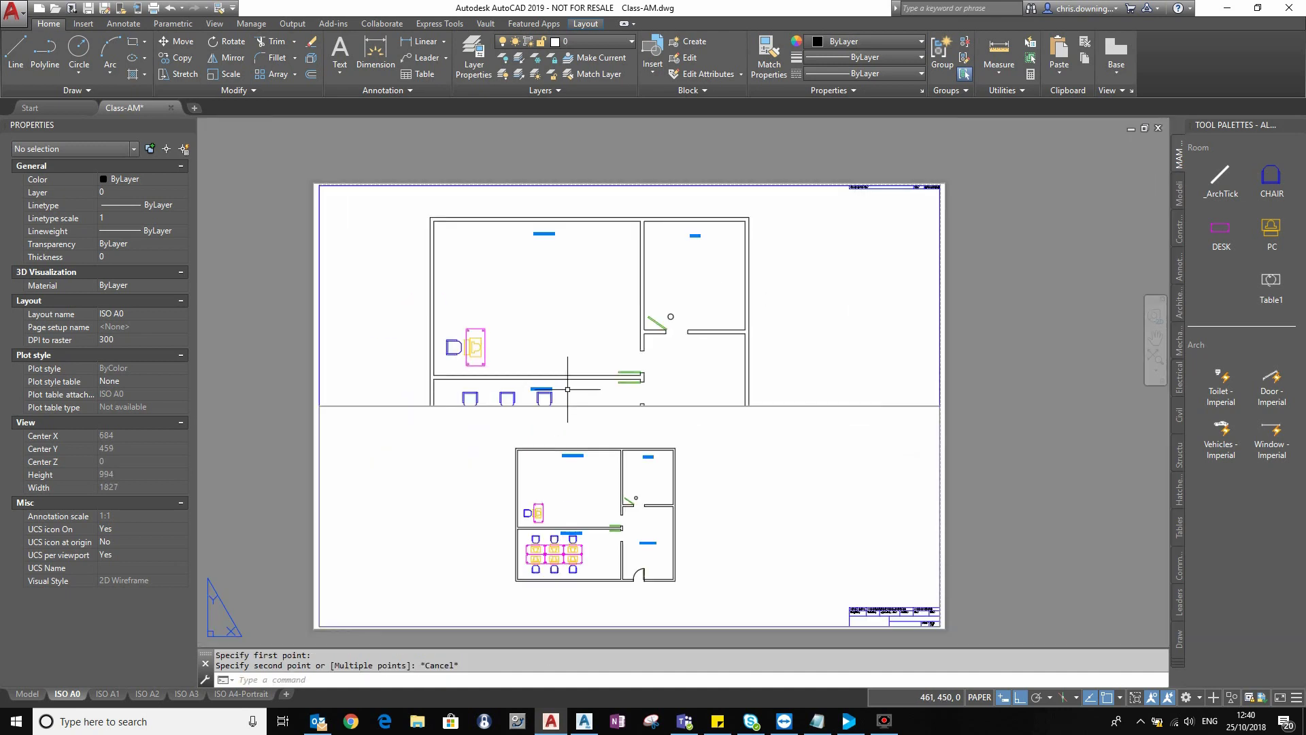
scroll(604, 463, "up", 4)
key("Return")
scroll(591, 469, "up", 4)
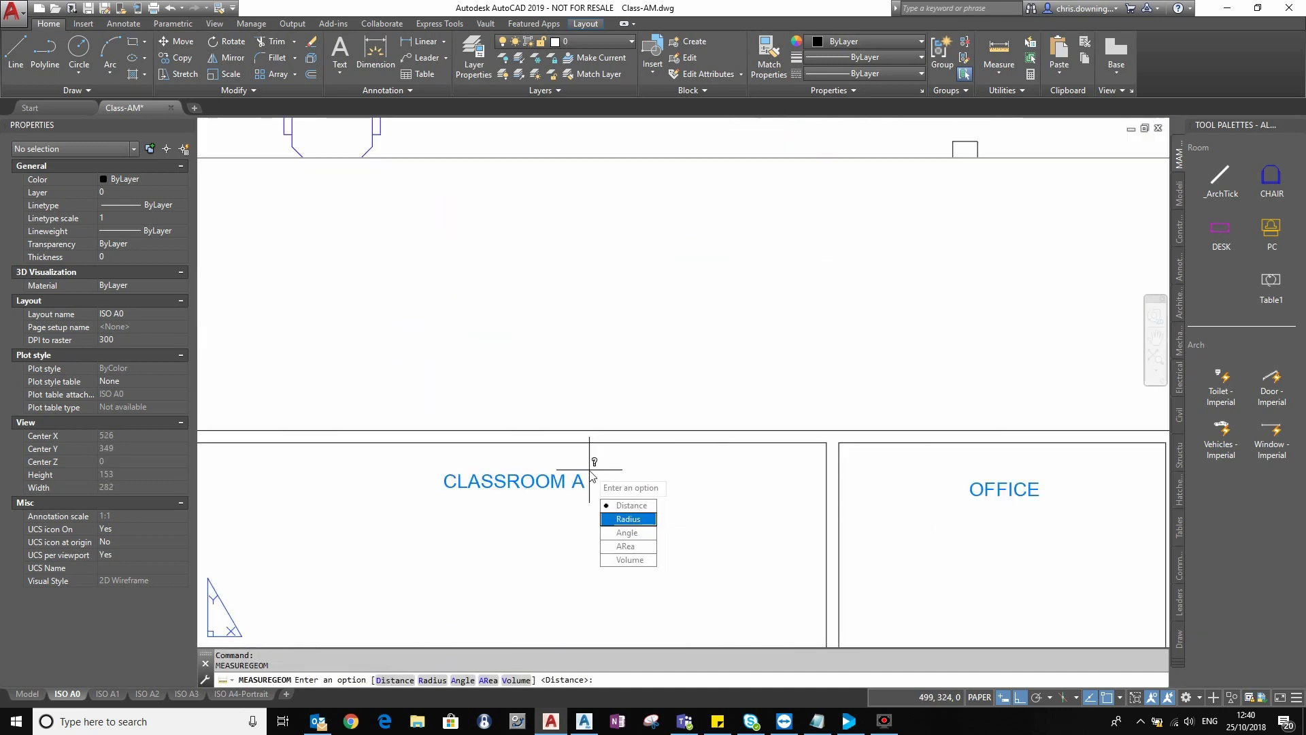
left_click(632, 505)
left_click(597, 476)
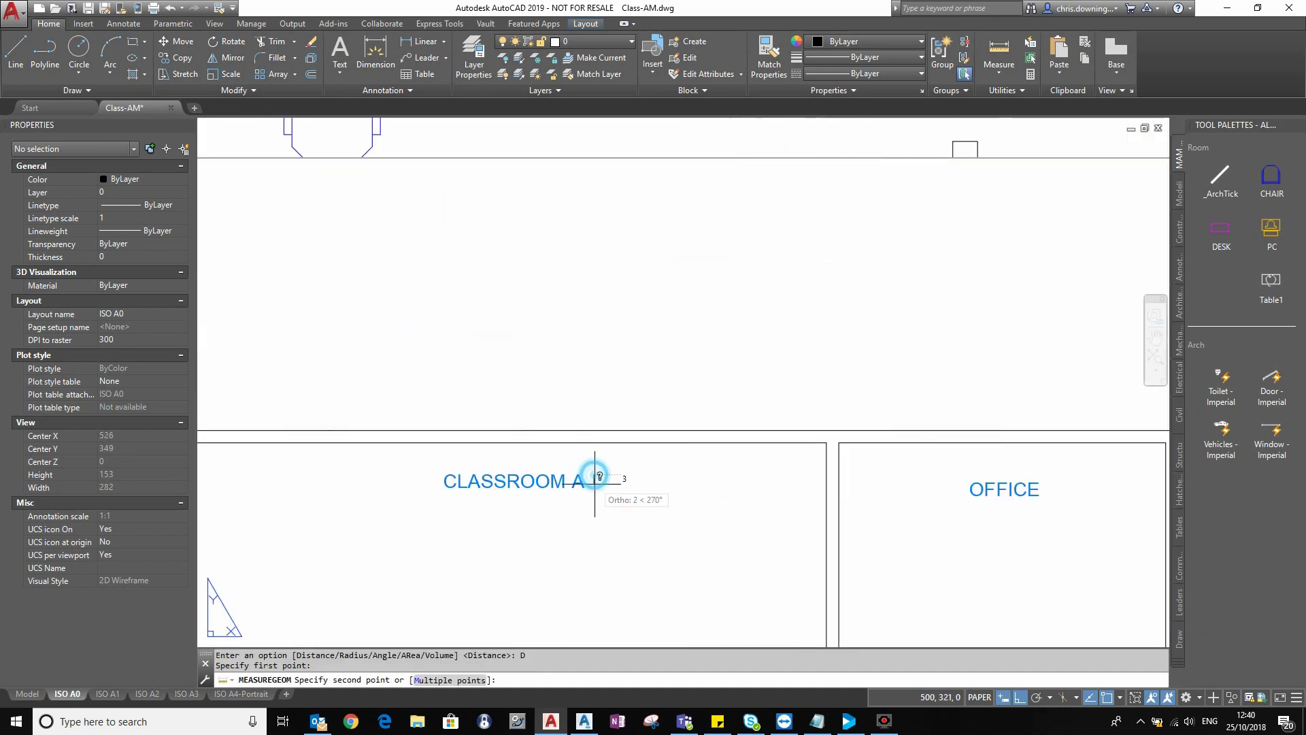
key("Escape")
scroll(597, 476, "down", 5)
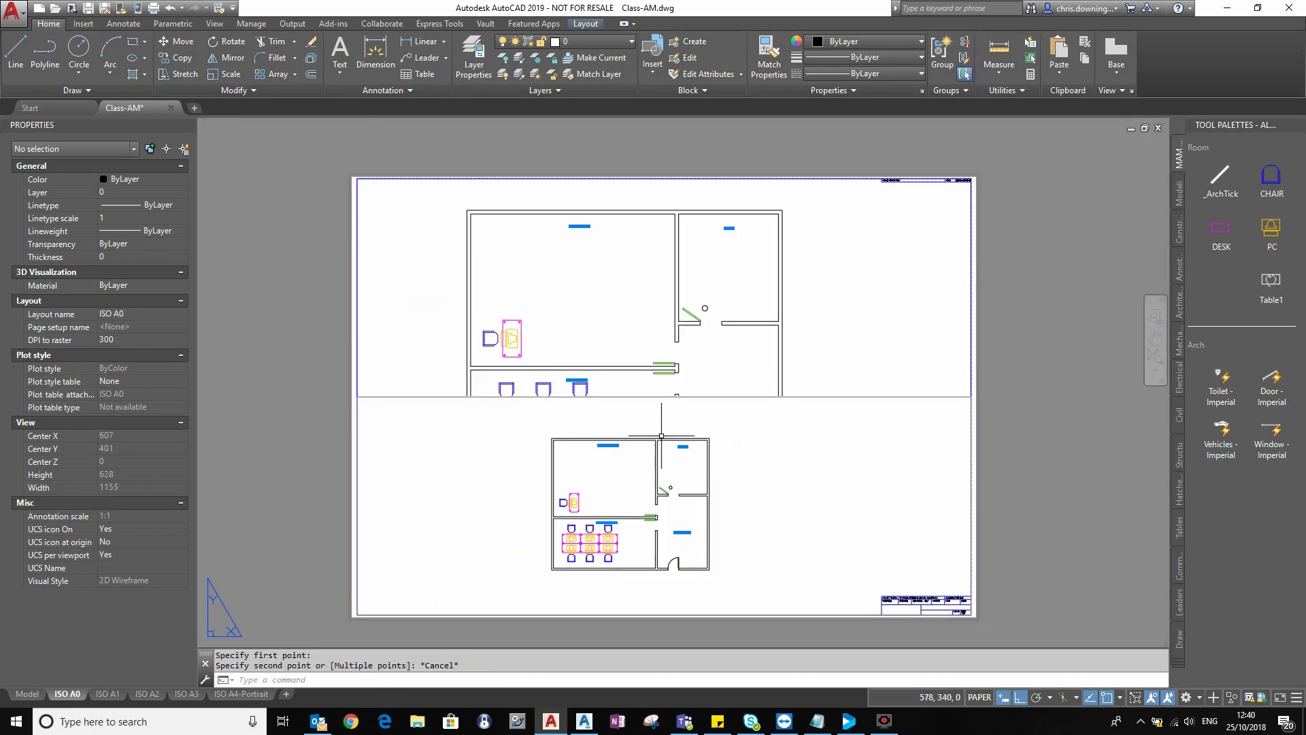
- Work inside the ISO A3 viewport with Show Annotation Objects turned on and the plan panned into view
left_click(186, 694)
double_click(675, 476)
left_click(1073, 701)
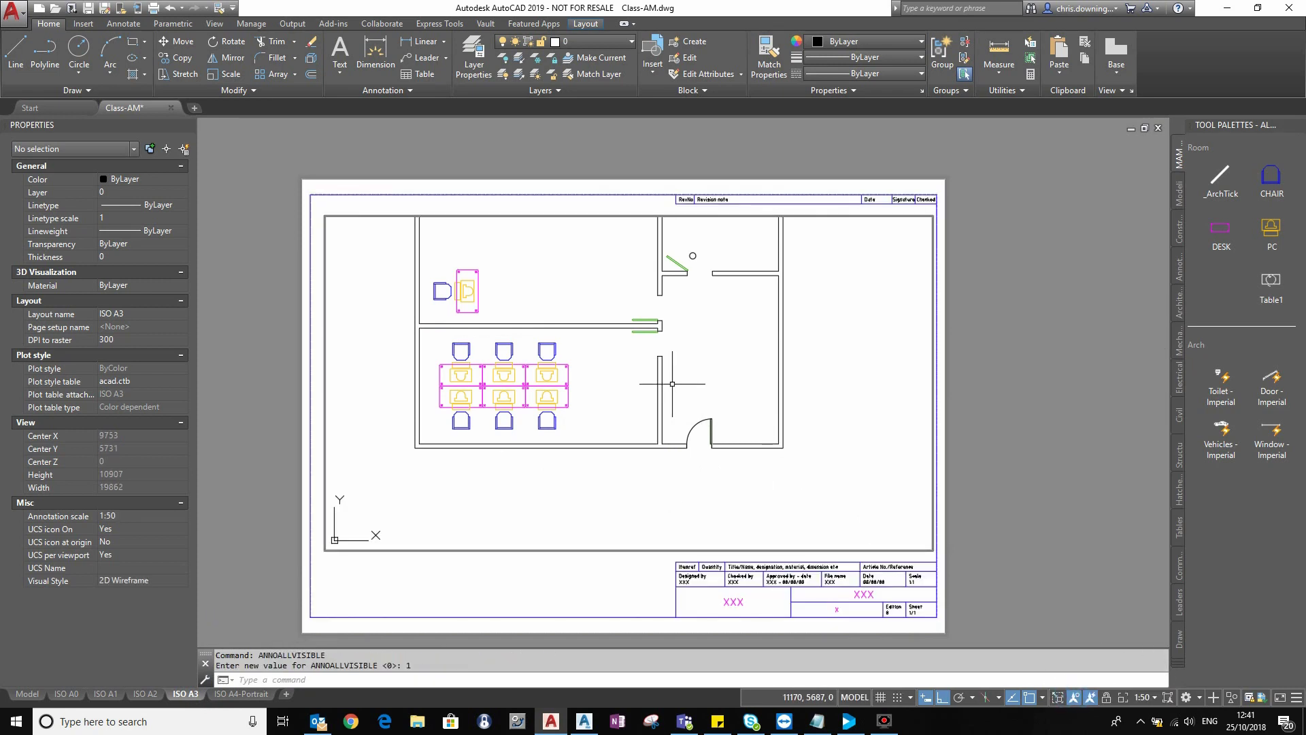
middle_click_drag(672, 385, 697, 466)
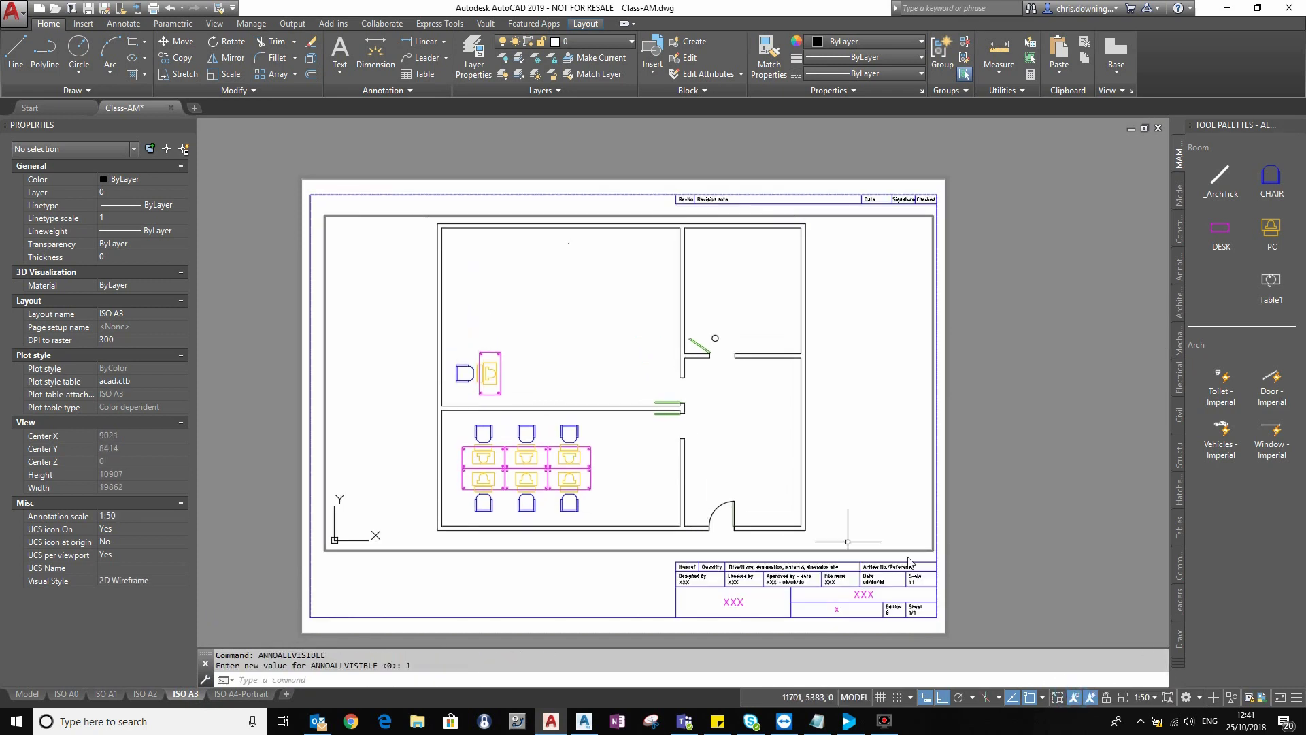
- Try 1:10 and 1:20, then settle the A3 viewport at 1:40 showing Classroom A and Office
left_click(1145, 697)
left_click(1147, 385)
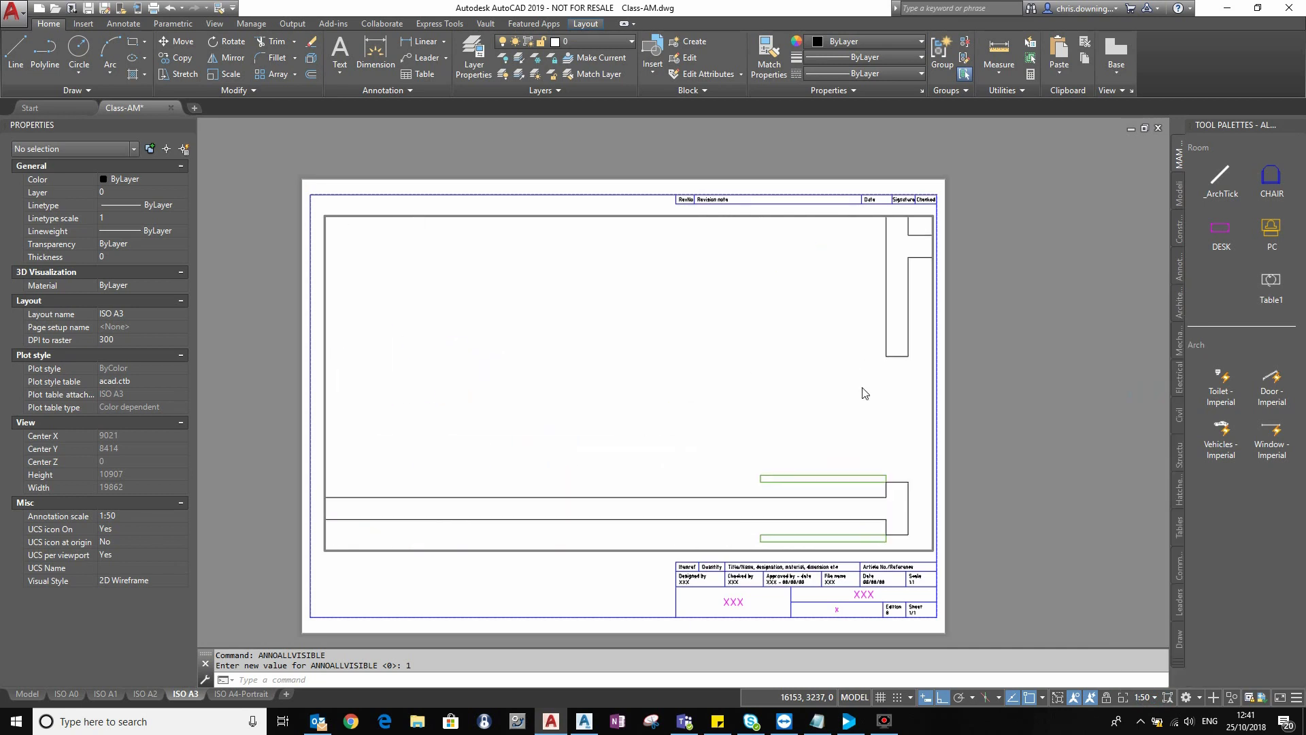
left_click(1146, 697)
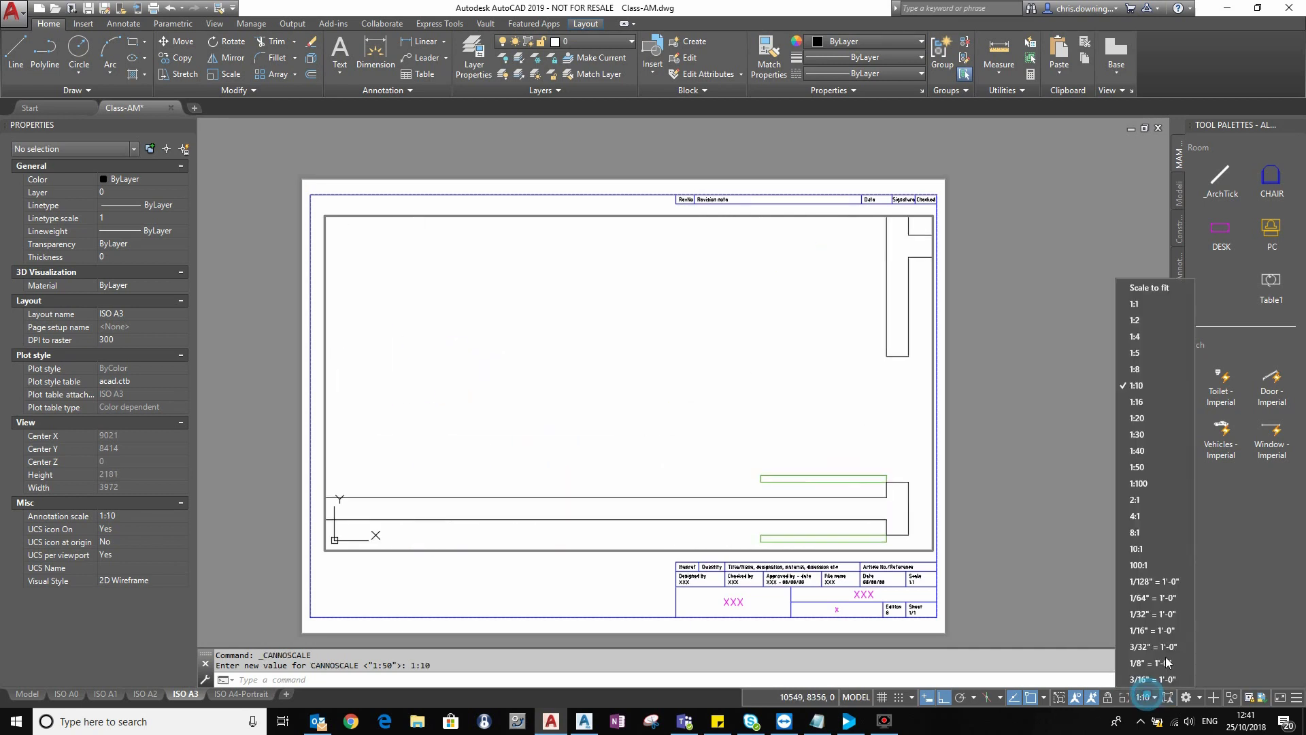
left_click(1135, 417)
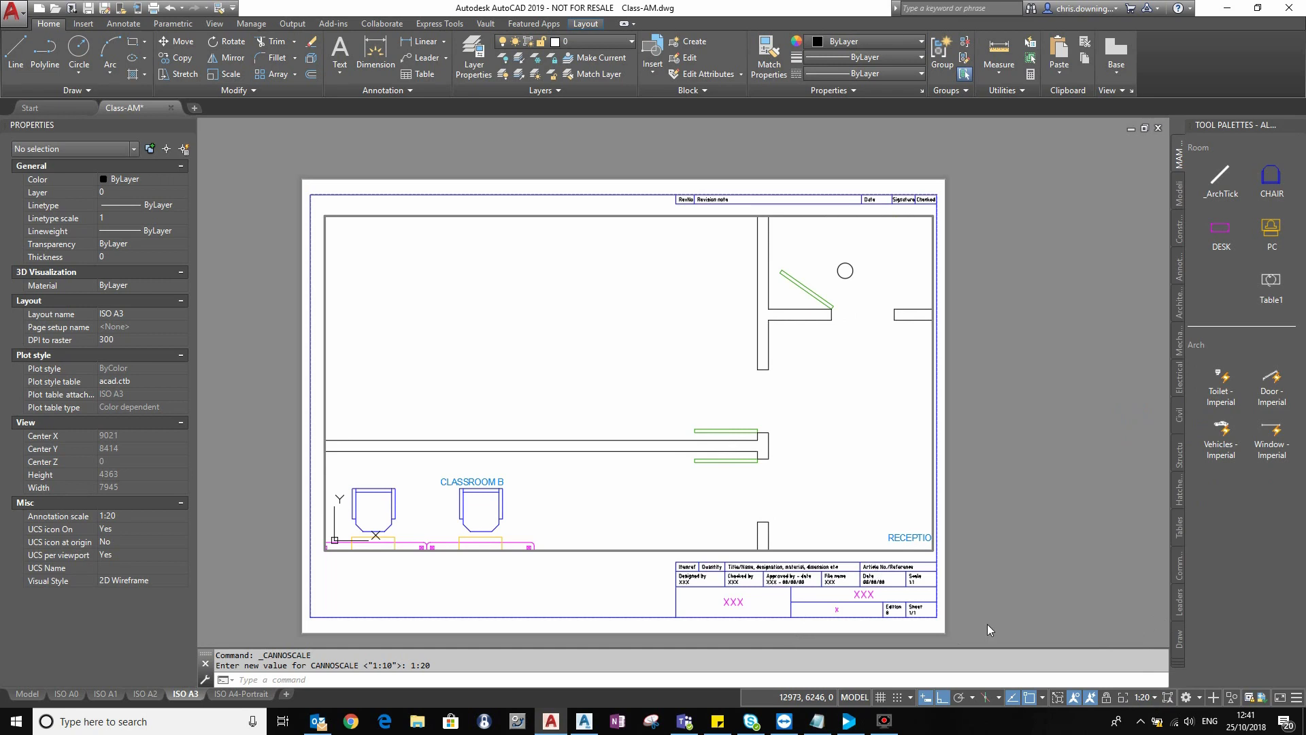
left_click(1149, 697)
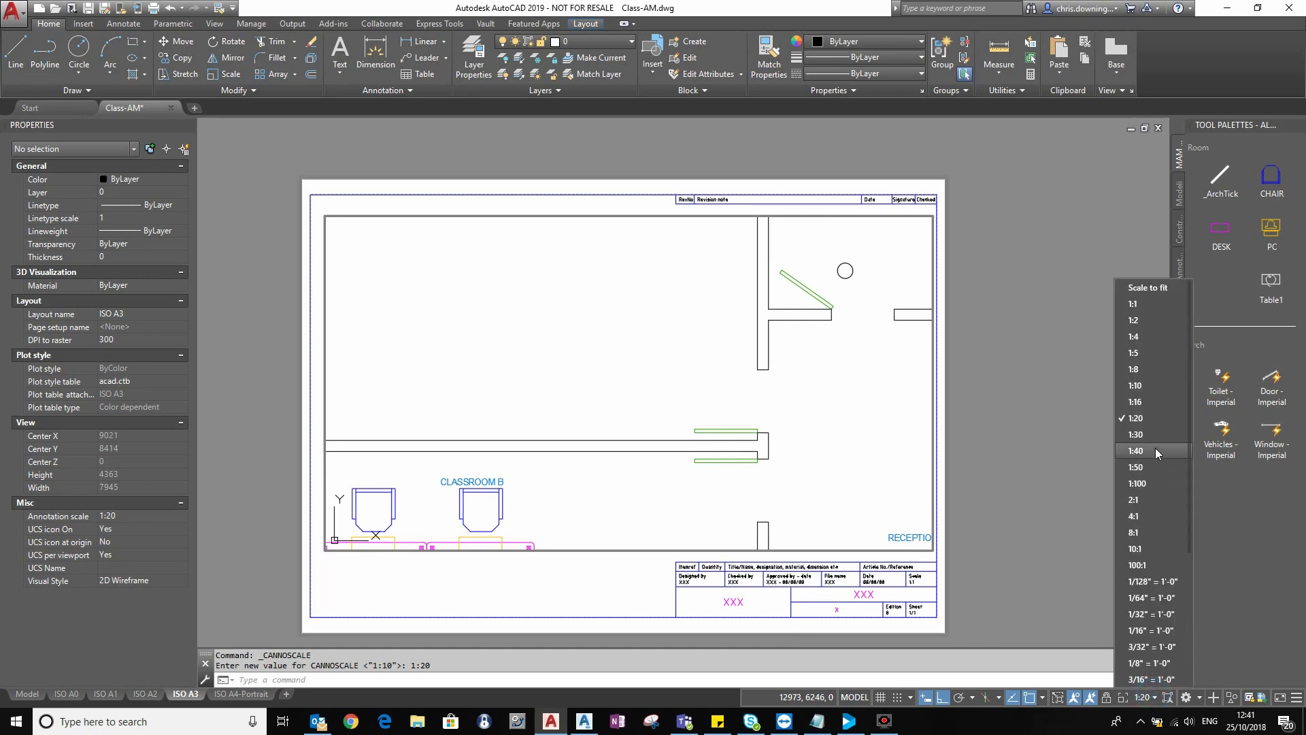
left_click(1135, 450)
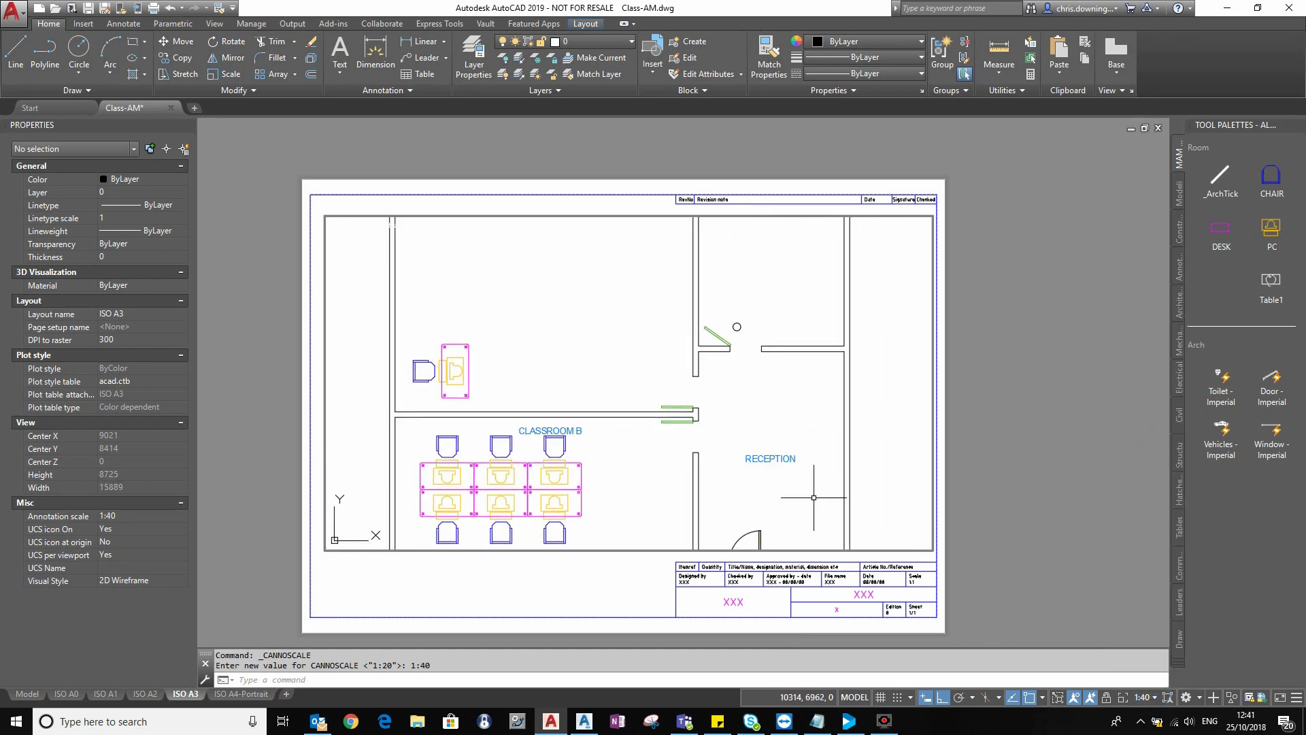
middle_click_drag(616, 402, 602, 456)
double_click(577, 566)
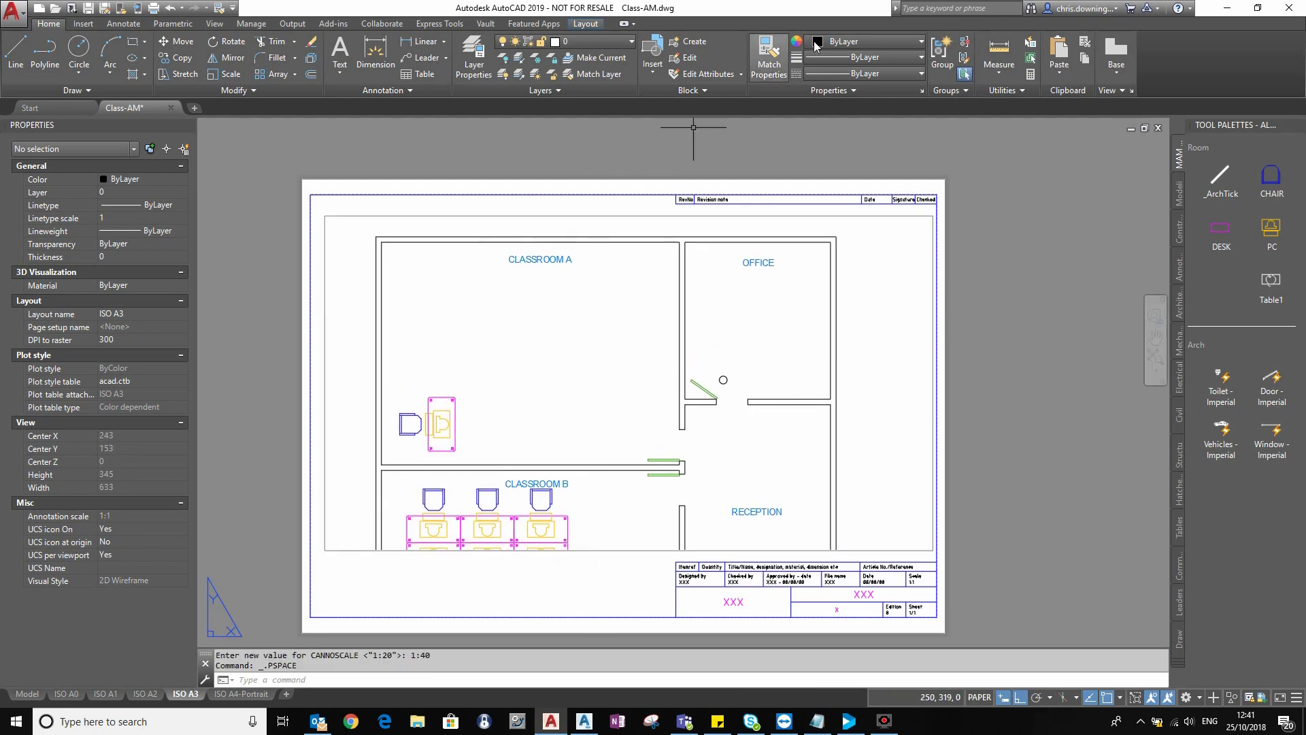
- Measure the CLASSROOM A label height on the A3 sheet, then go back to ISO A0
left_click(999, 54)
scroll(578, 265, "up", 4)
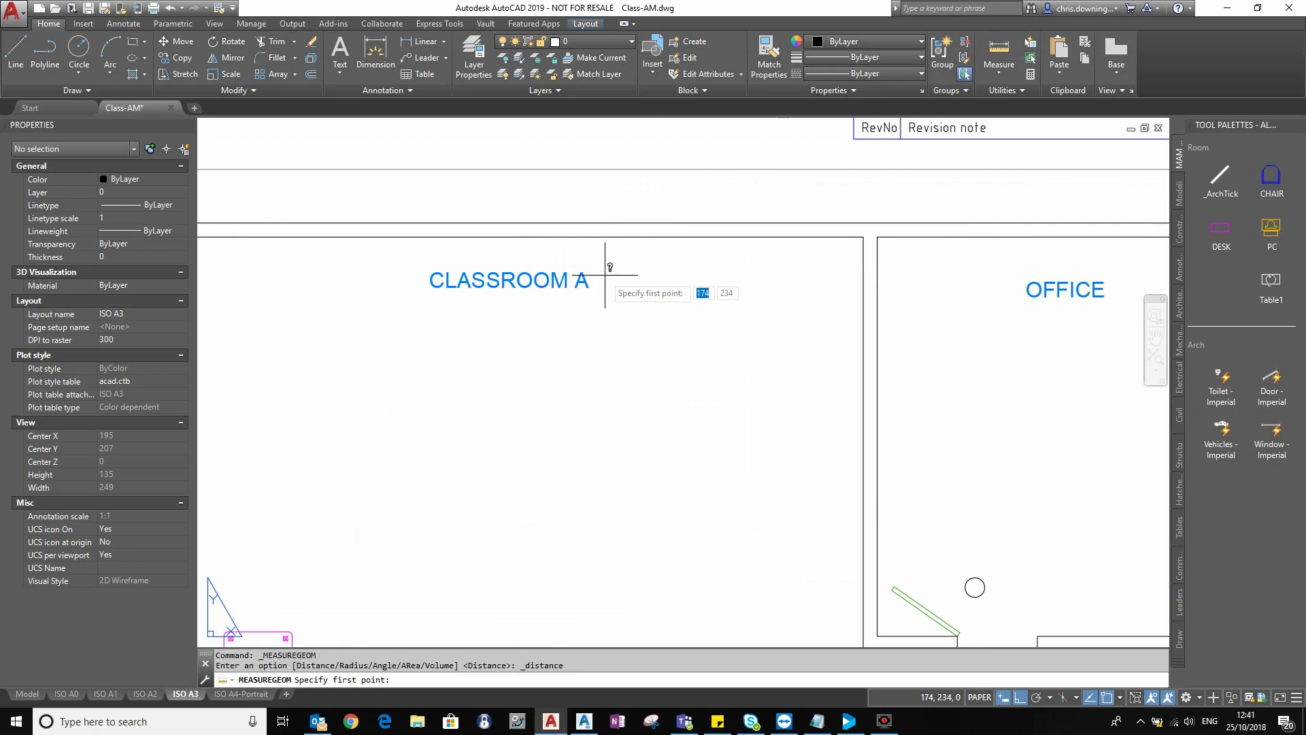
left_click(611, 273)
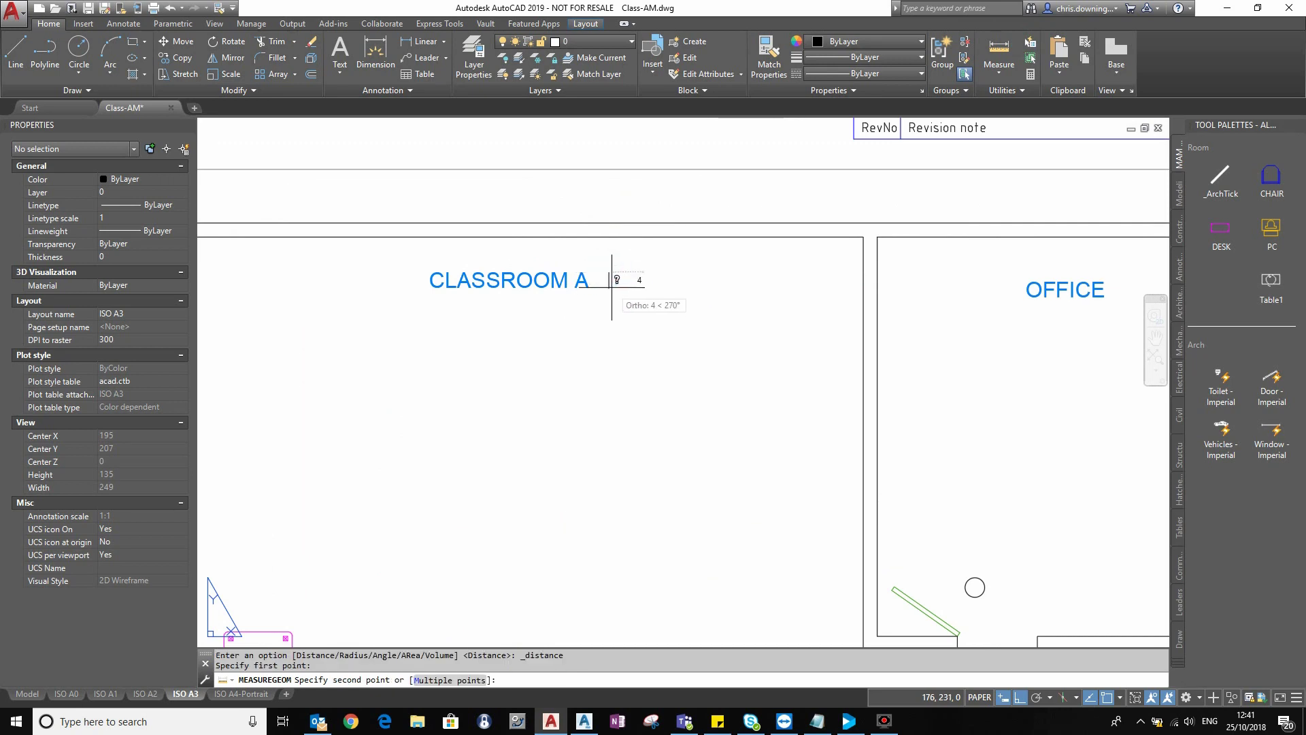
key("Escape")
scroll(604, 224, "down", 6)
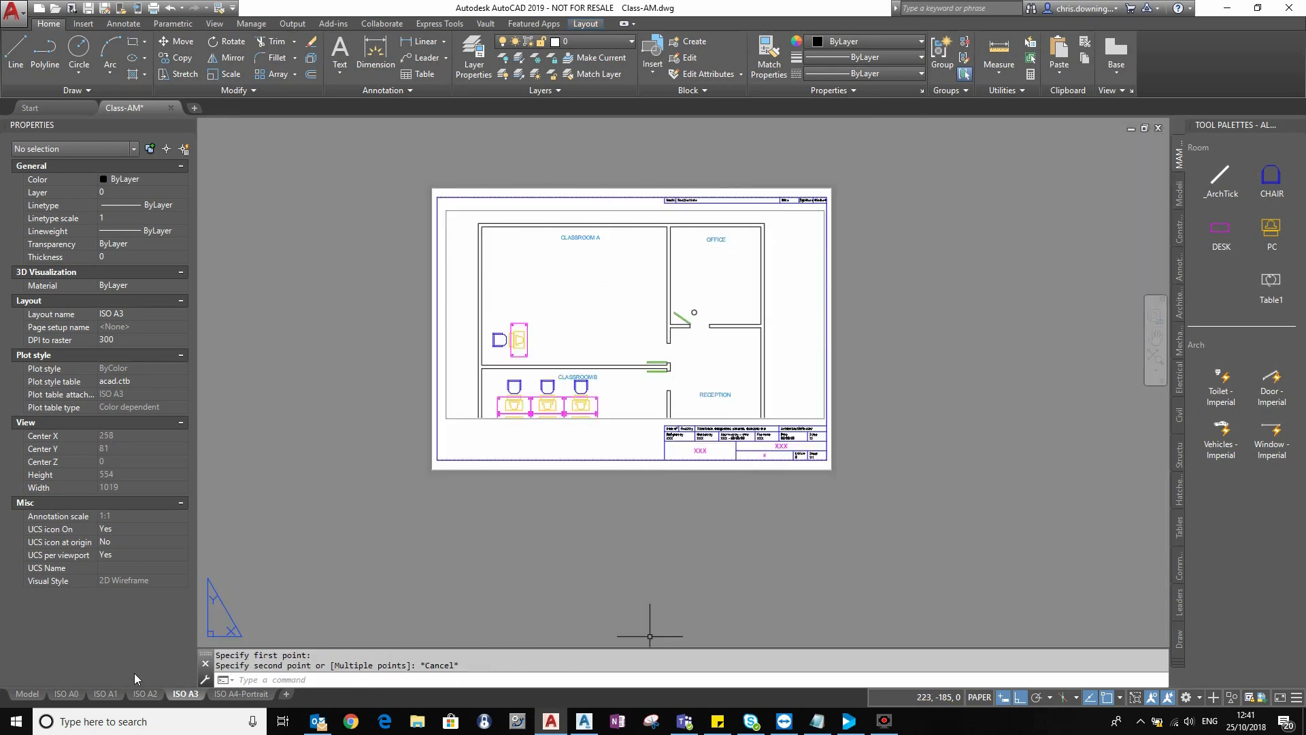
left_click(66, 693)
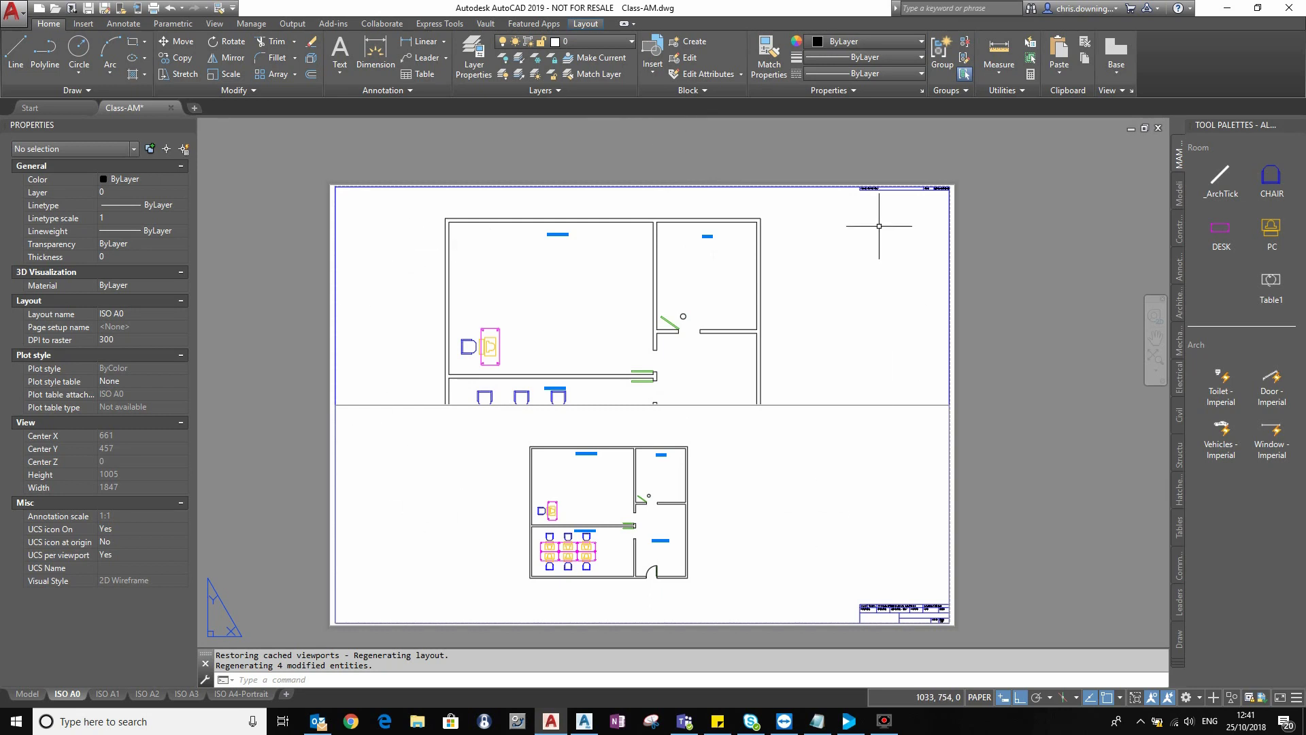